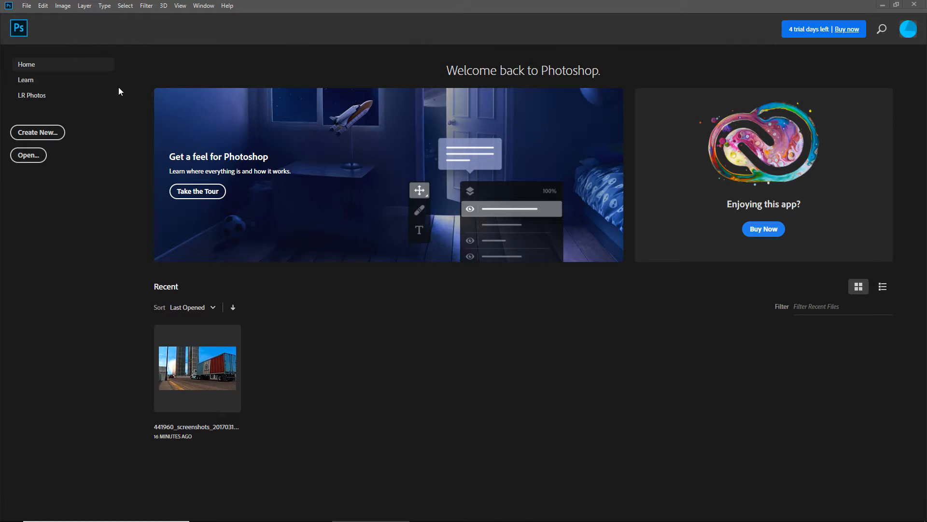
left_click(28, 6)
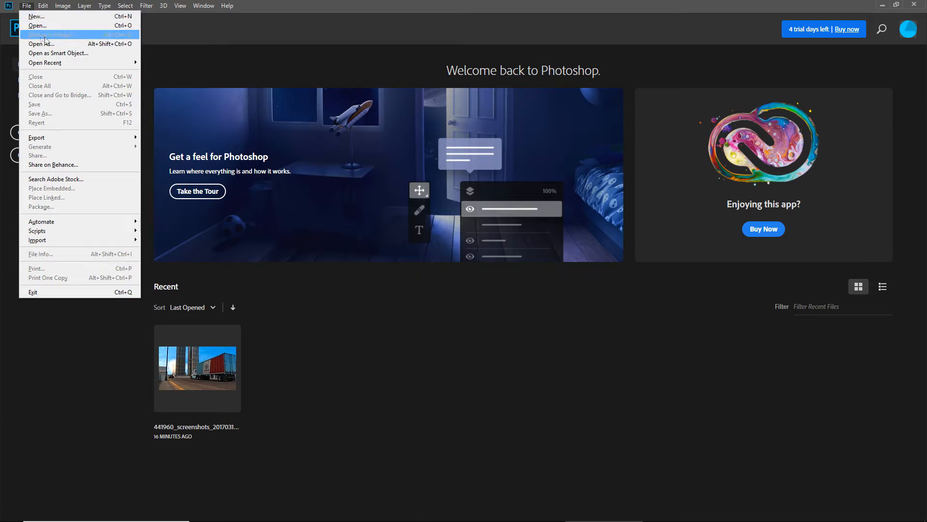
left_click(37, 25)
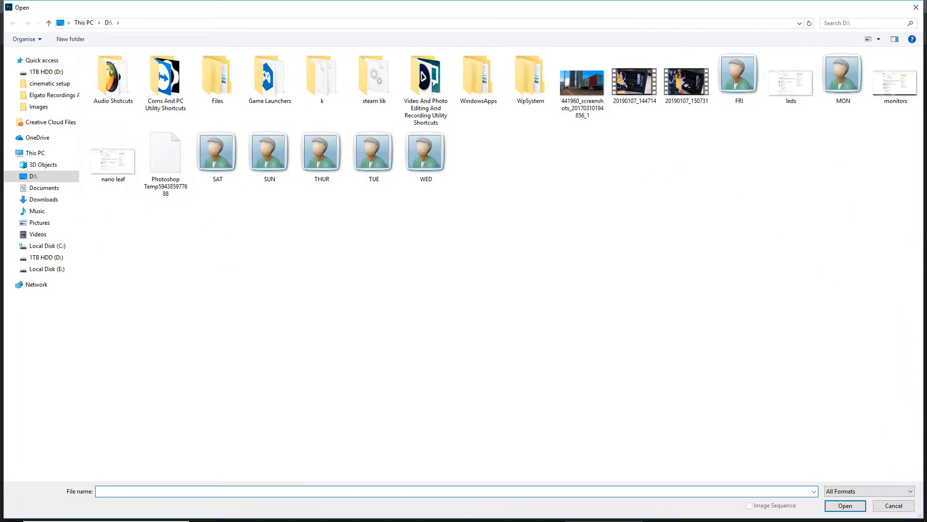
left_click(893, 505)
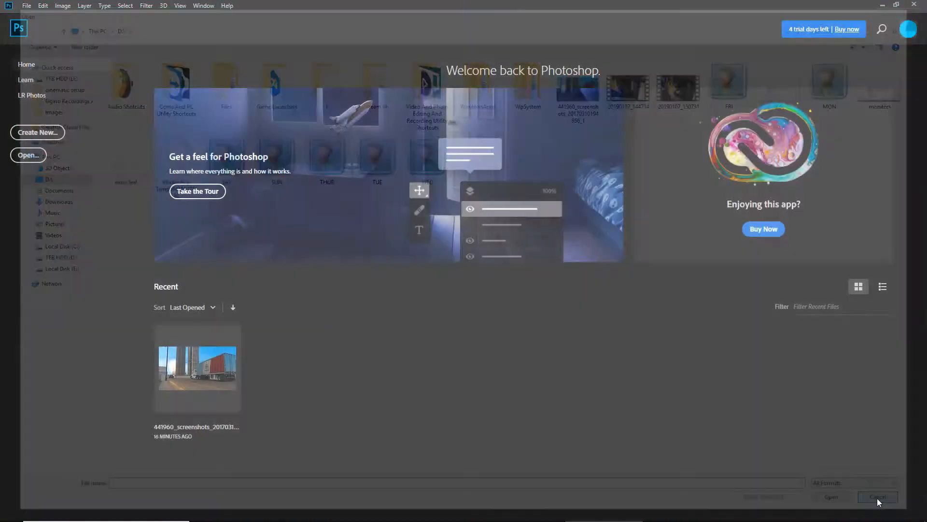
Start a new document with a width of 1920 pixels and a height of 1080 pixels
left_click(27, 6)
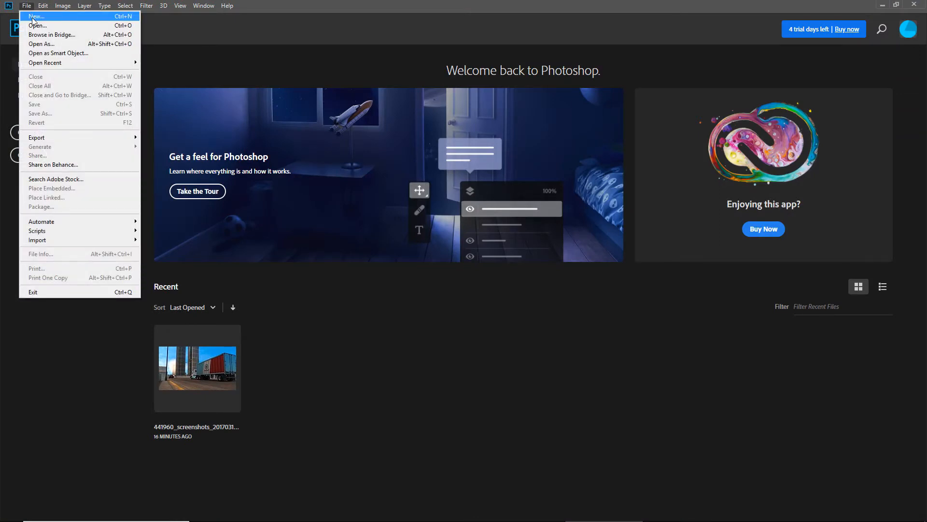
left_click(34, 17)
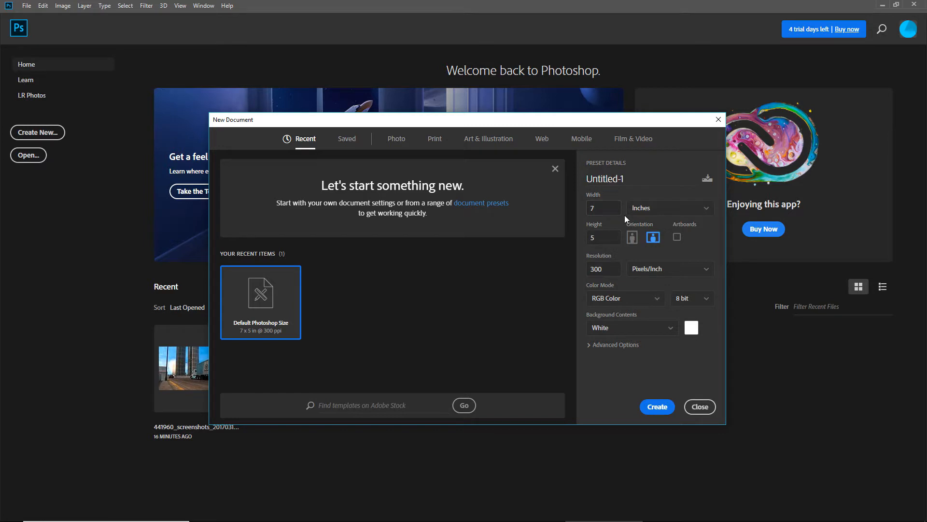
left_click(648, 213)
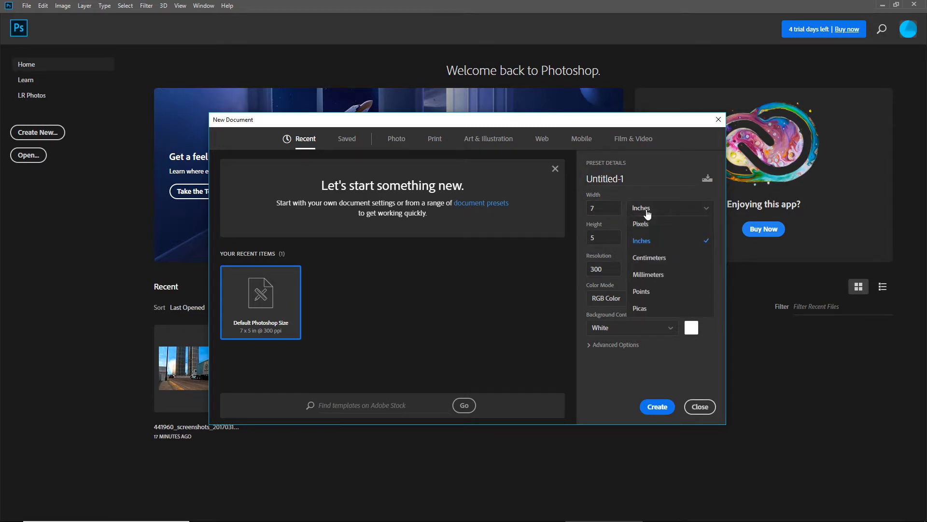
left_click(641, 223)
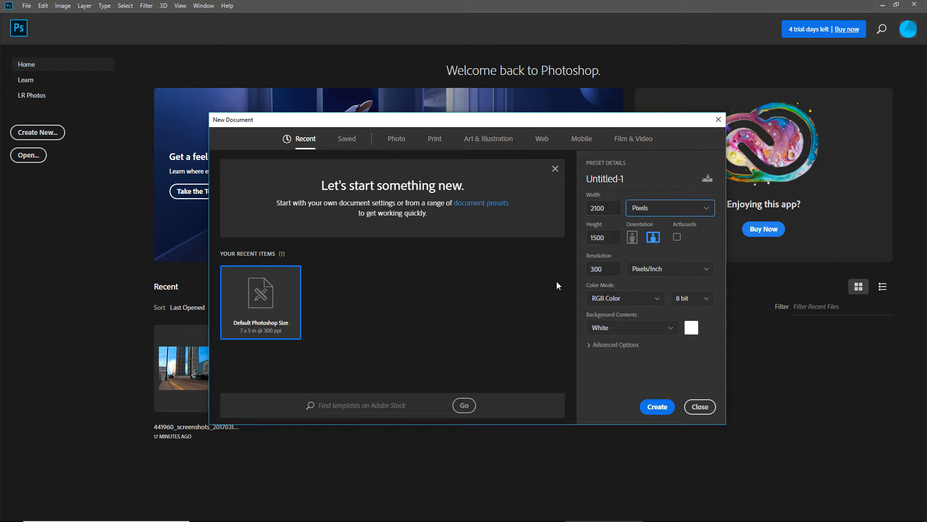
left_click(608, 209)
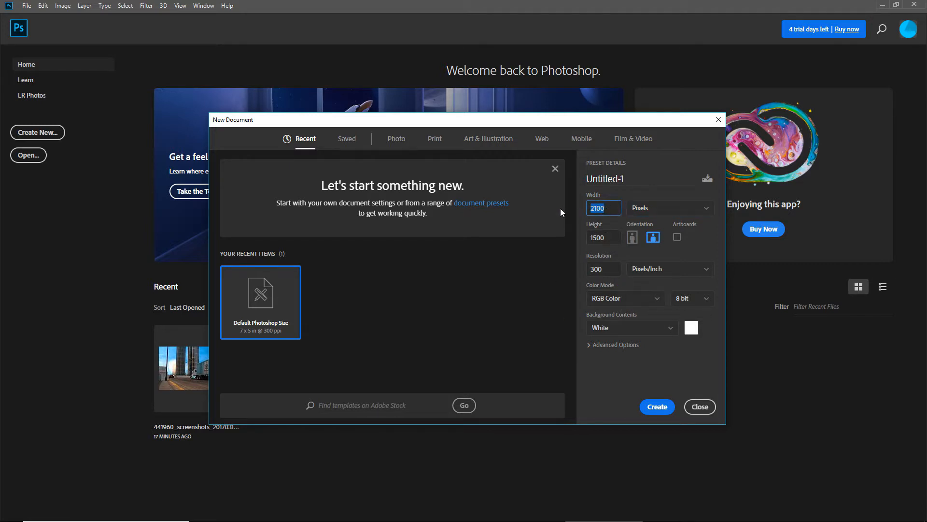
type("1920")
key("Tab")
Set the background contents to Transparent and create the document
left_click(638, 331)
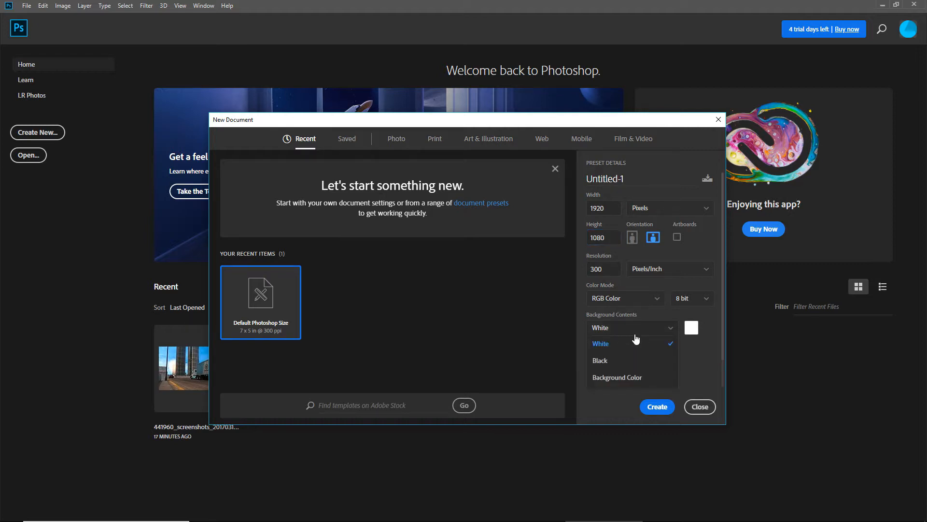
scroll(634, 368, "down", 1)
left_click(626, 364)
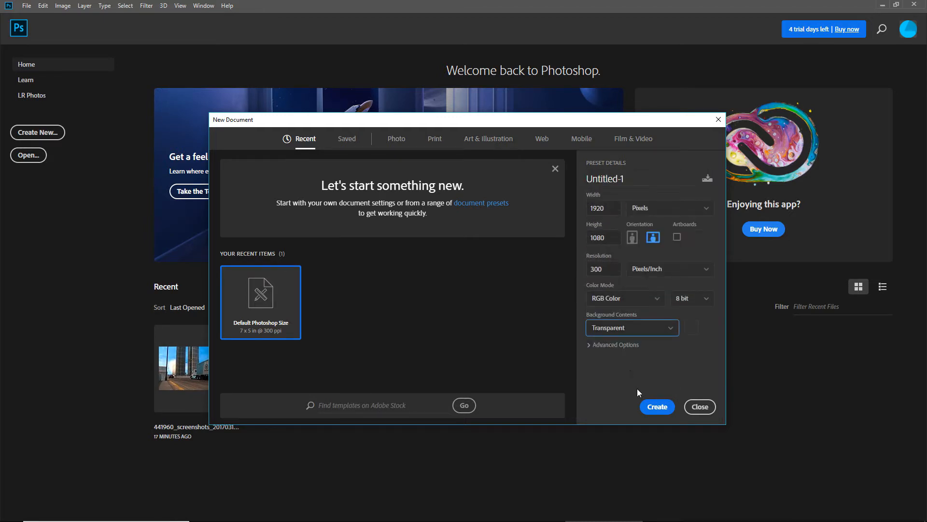
left_click(659, 406)
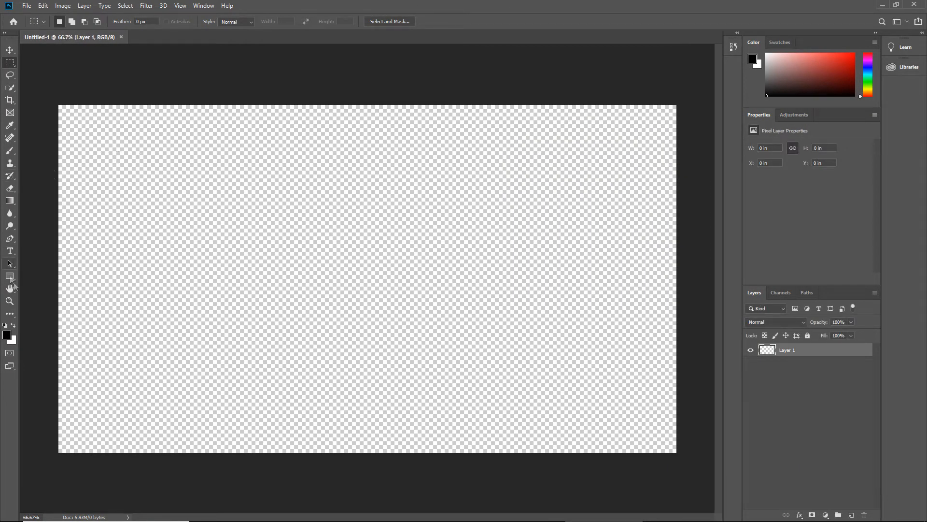
Draw a black rectangle about 1144 by 687 px and move it to the horizontal middle of the canvas
left_click(10, 277)
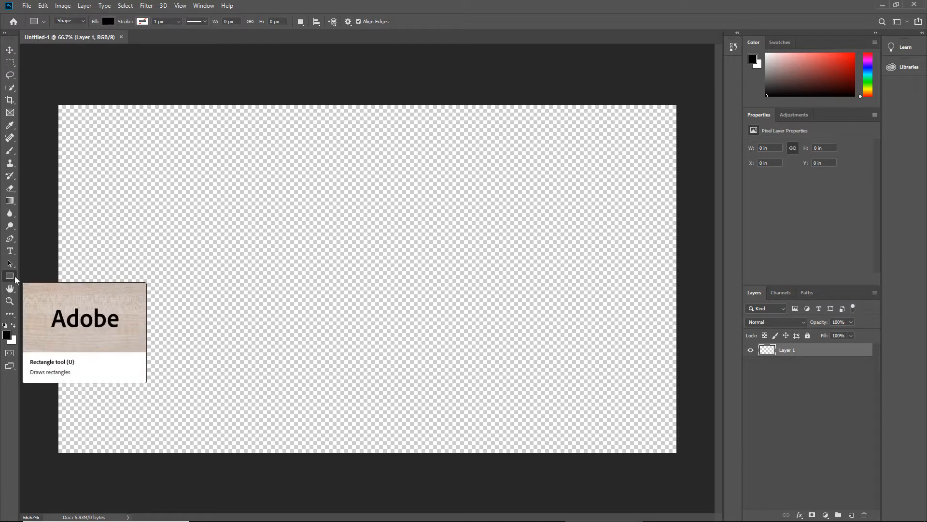
left_click_drag(133, 173, 501, 394)
left_click(9, 50)
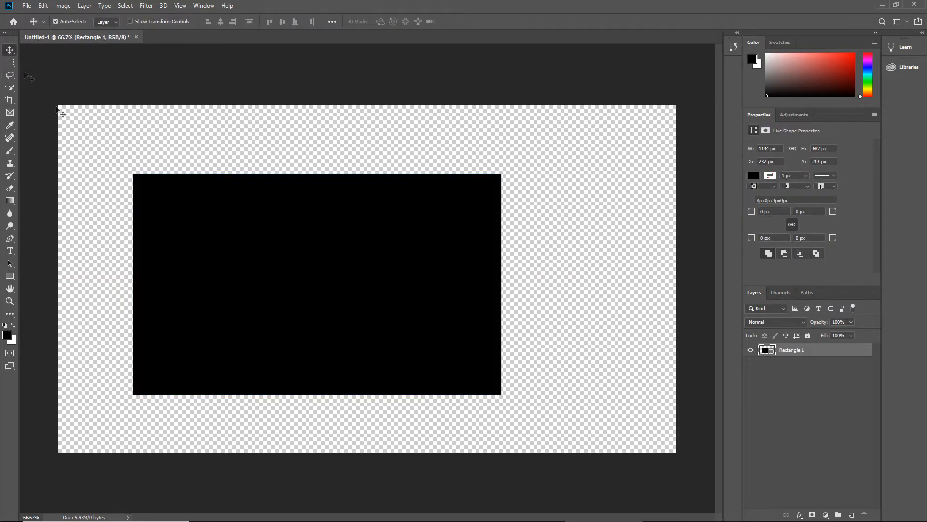
left_click_drag(244, 265, 289, 264)
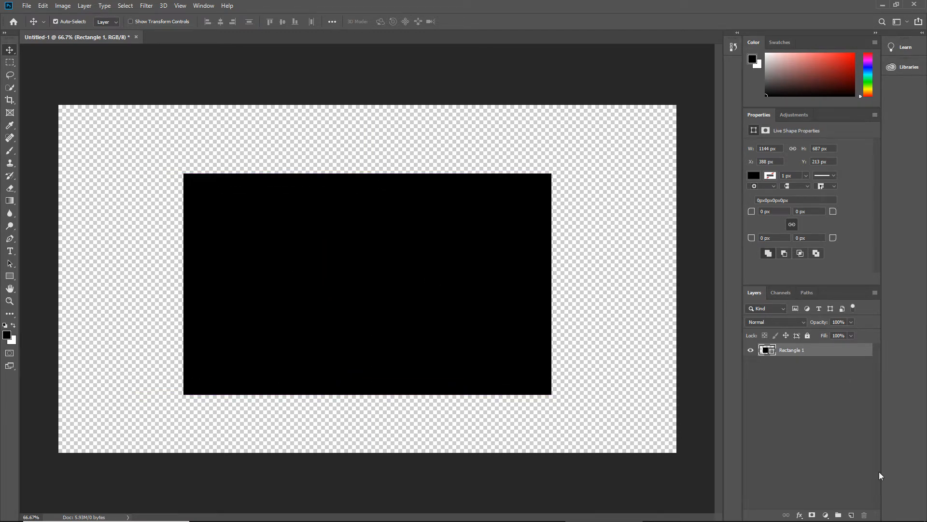
left_click(852, 515)
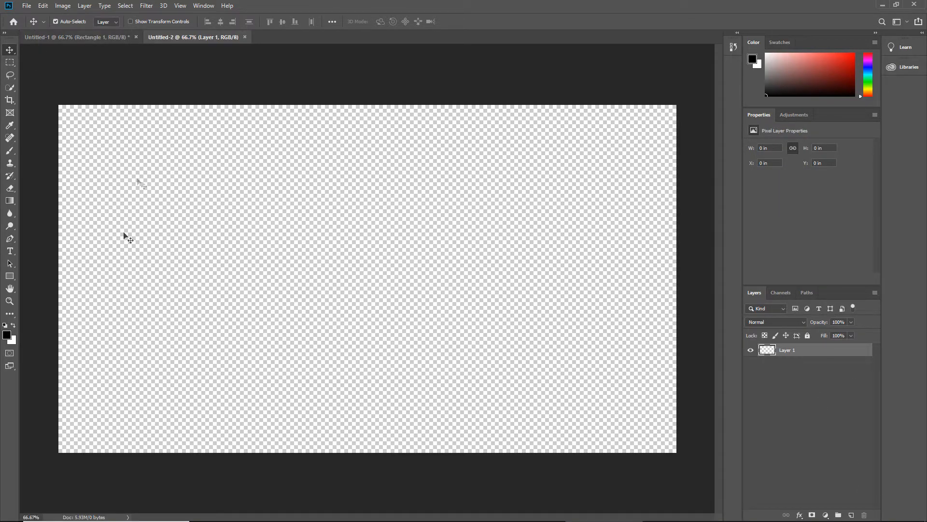
left_click(27, 6)
left_click(30, 26)
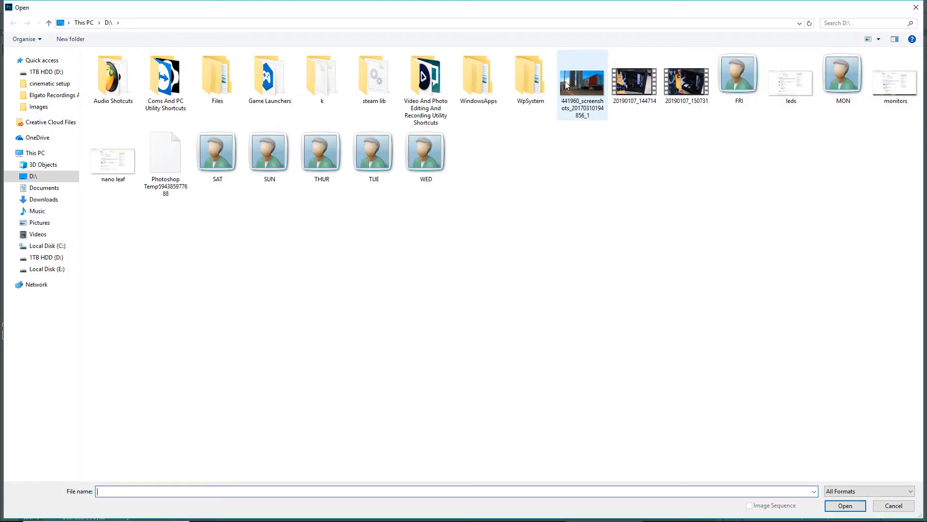
double_click(582, 83)
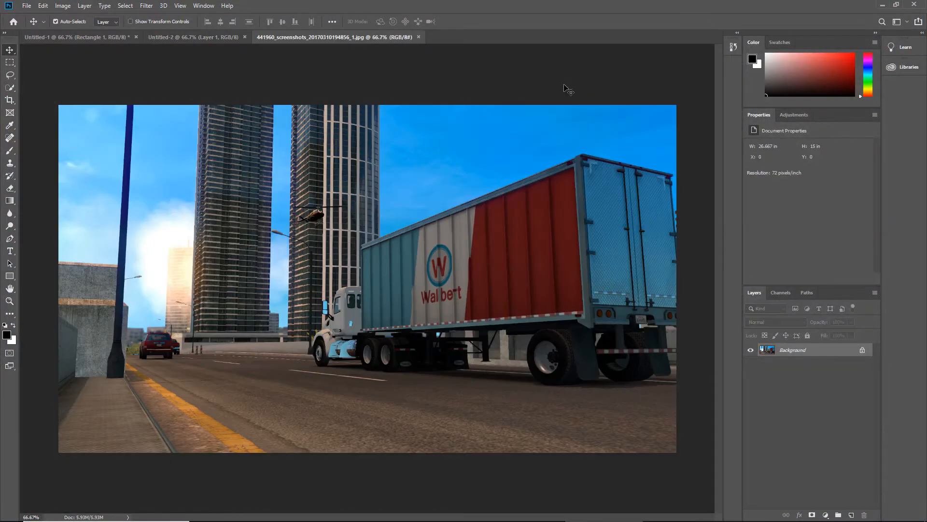
Close the Untitled-1 document containing the black rectangle without saving it
left_click(175, 39)
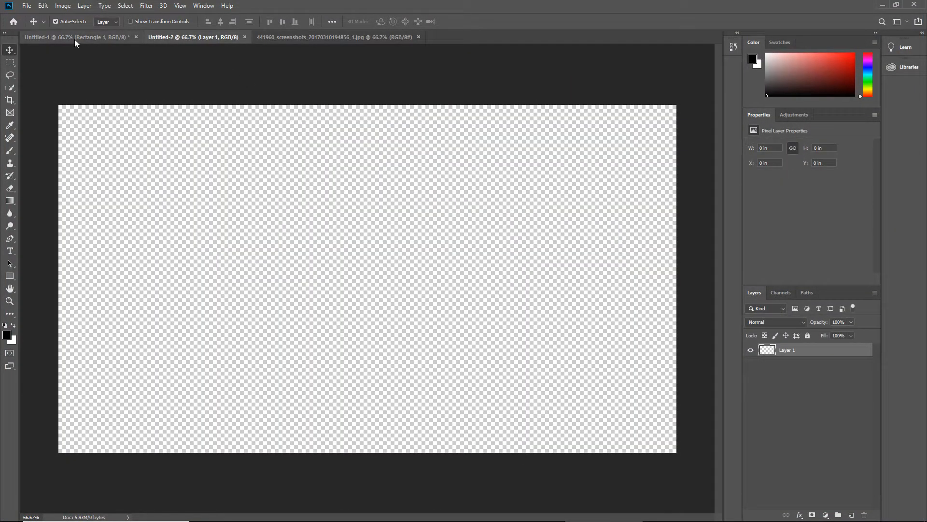
left_click(75, 39)
left_click(136, 37)
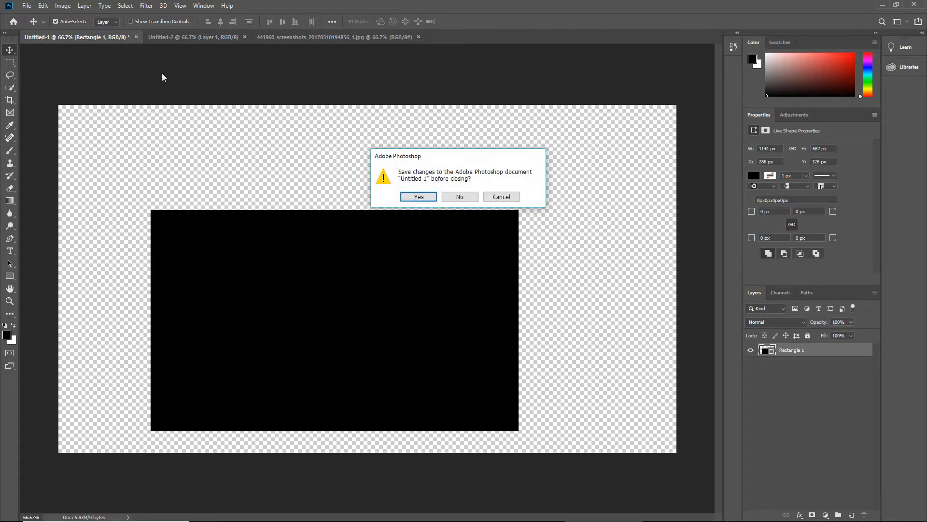
key("n")
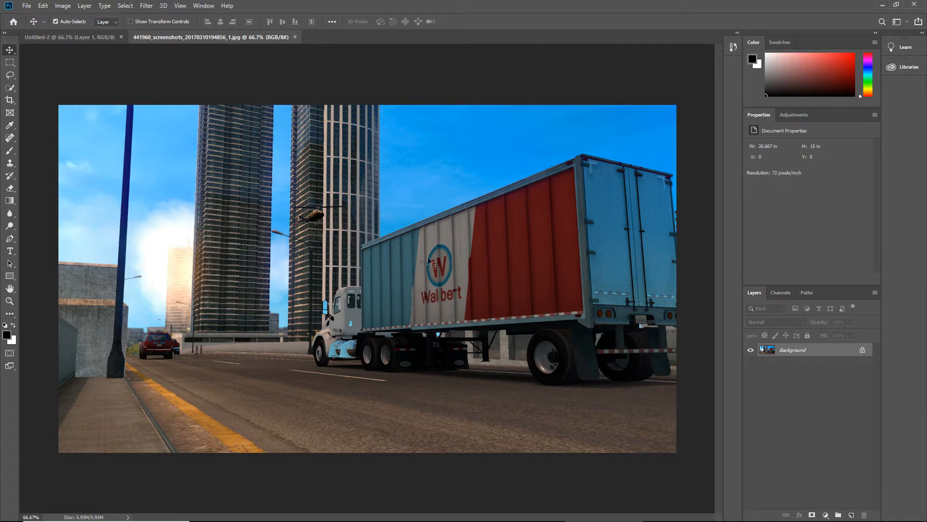
Copy the truck image into the Untitled-2 document as a layer and align it to fill the whole canvas
left_click_drag(420, 263, 348, 259)
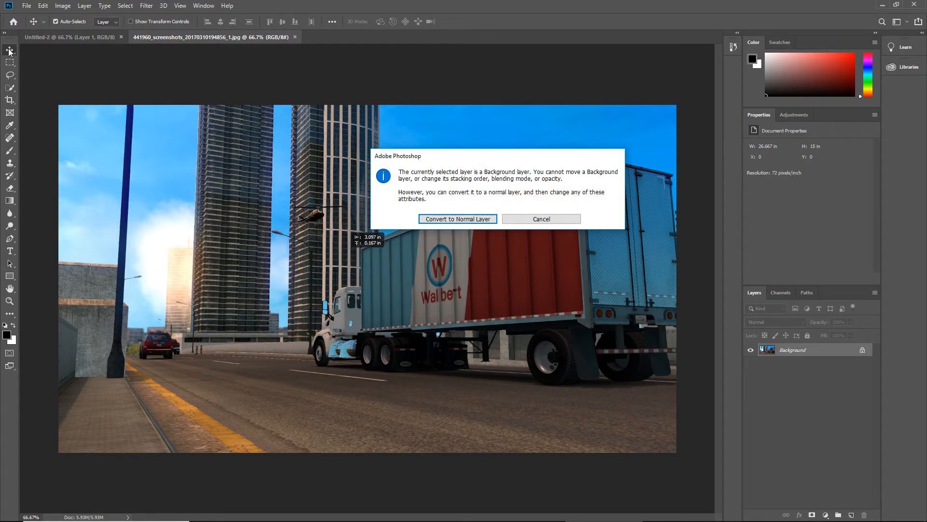
left_click(532, 218)
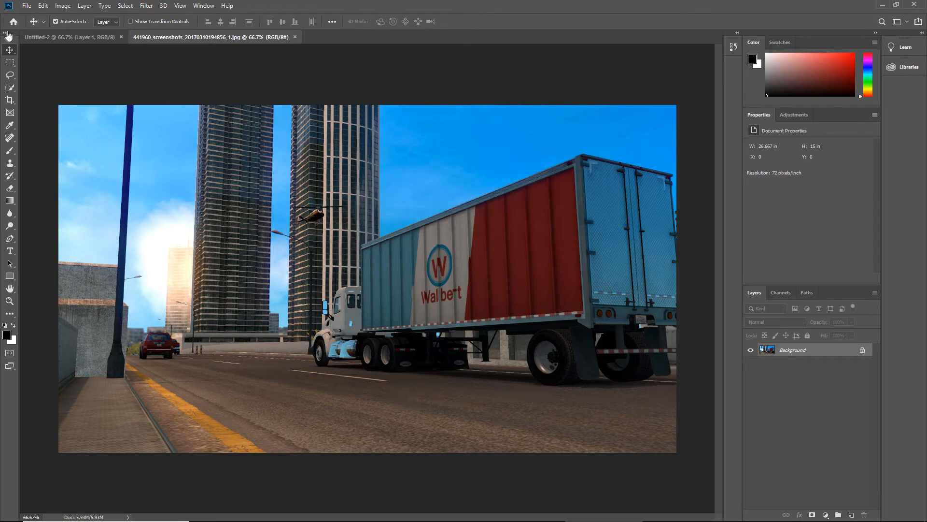
left_click(4, 32)
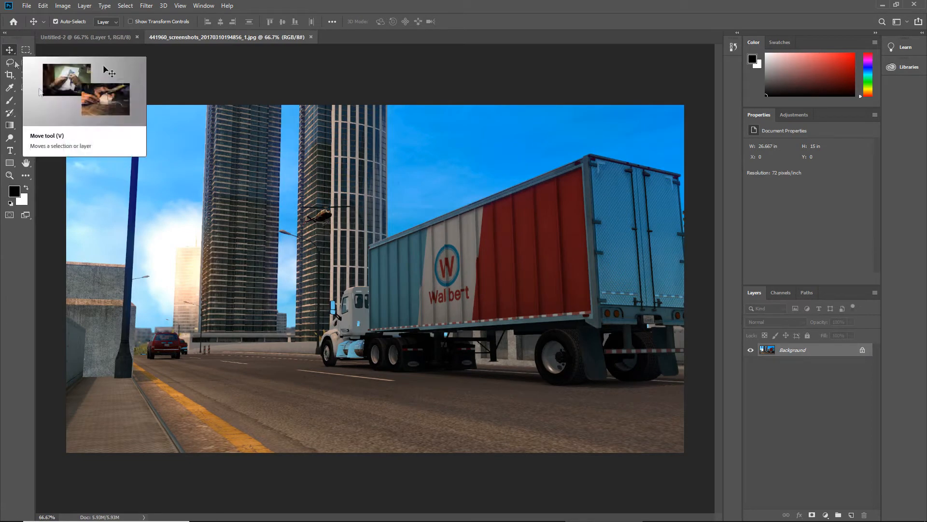
left_click_drag(330, 265, 269, 263)
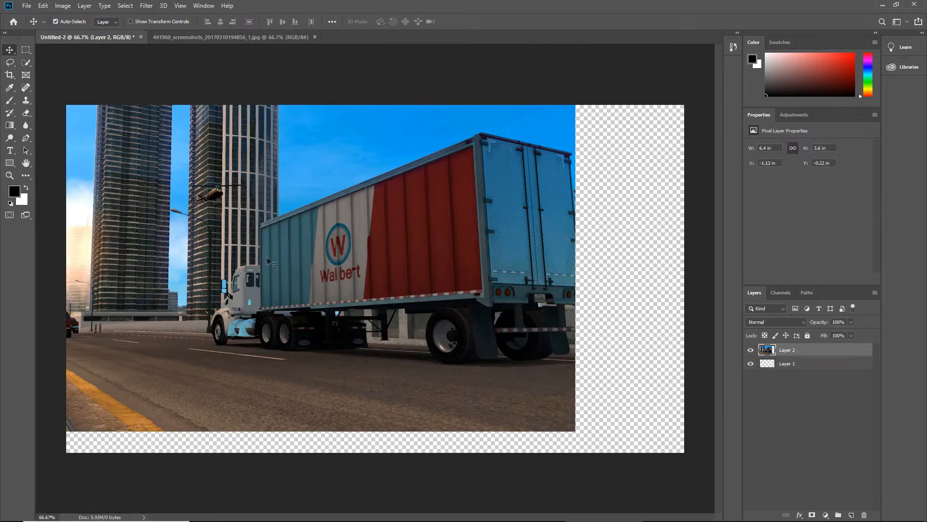
left_click_drag(175, 198, 284, 217)
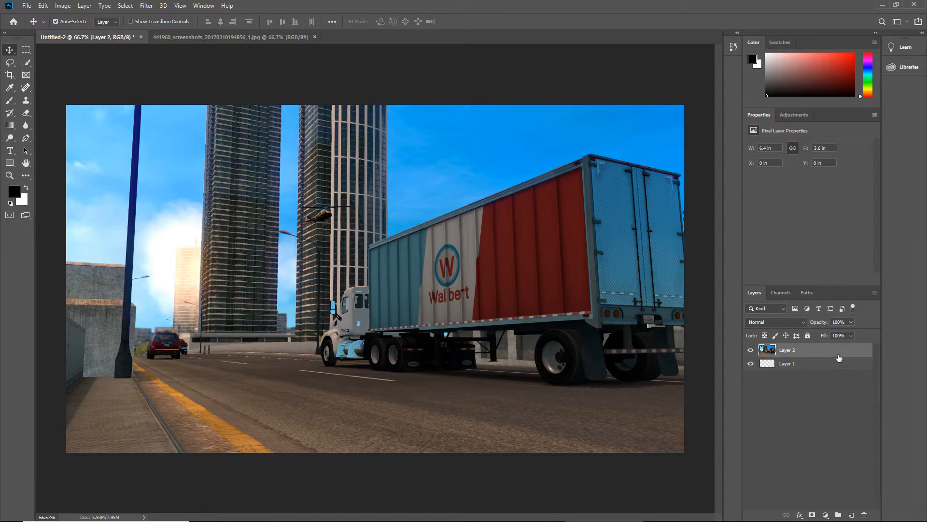
Add two Stroke effects to the truck image layer and widen the upper stroke to about 30 px
double_click(868, 354)
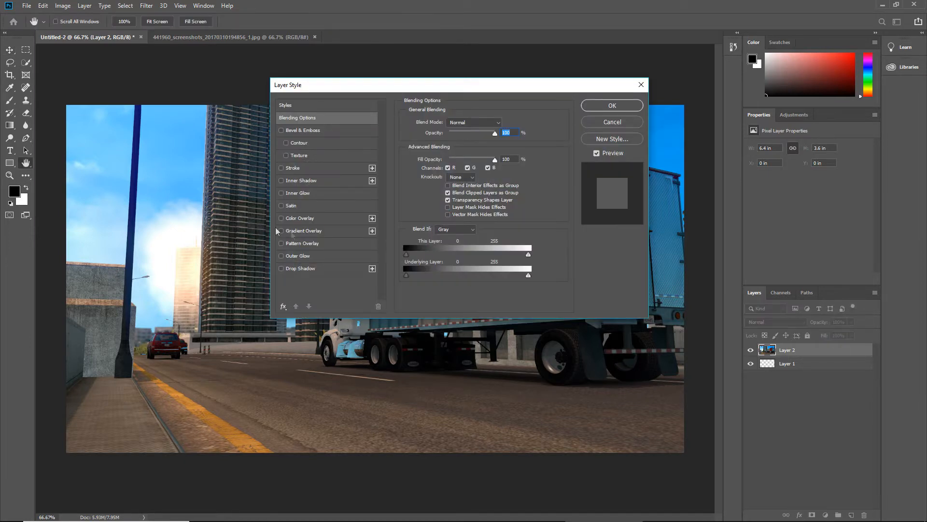
left_click(281, 168)
left_click(372, 168)
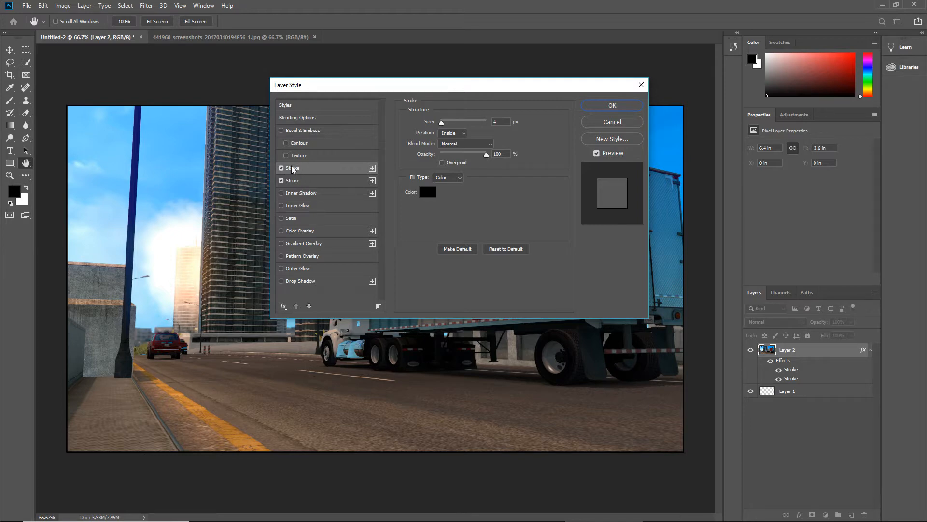
left_click(294, 181)
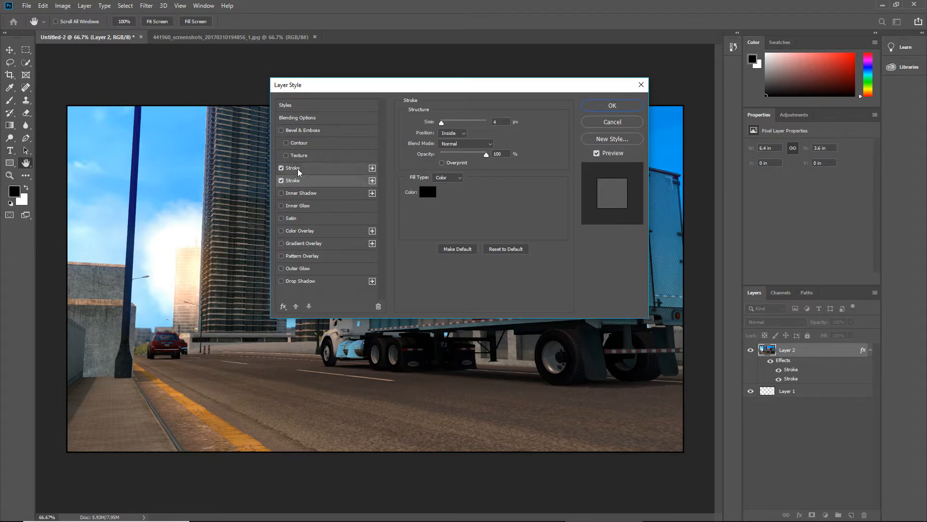
left_click(312, 172)
left_click(294, 180)
left_click(303, 171)
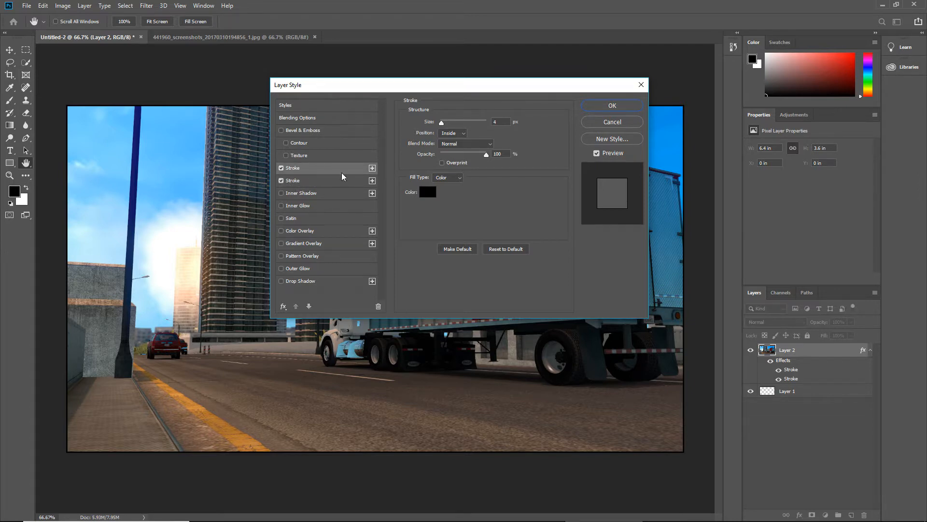
left_click_drag(451, 88, 394, 151)
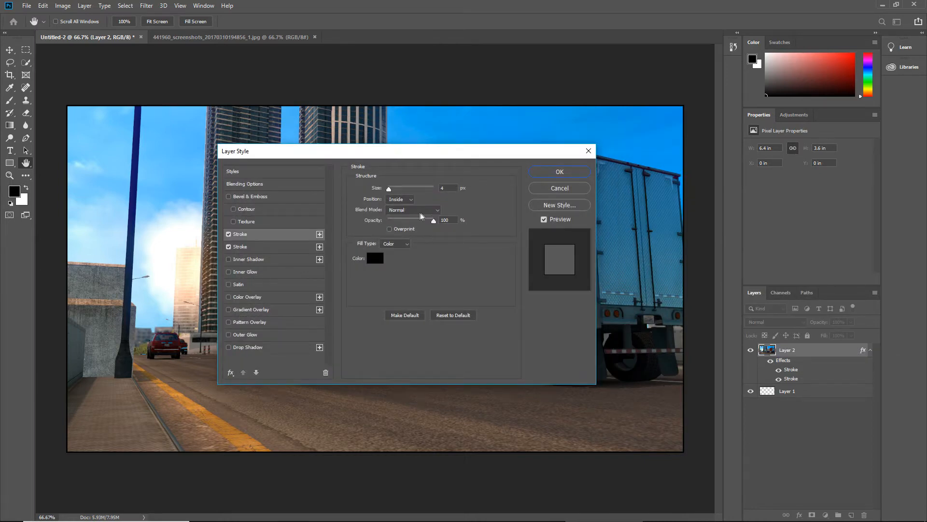
left_click_drag(393, 190, 396, 189)
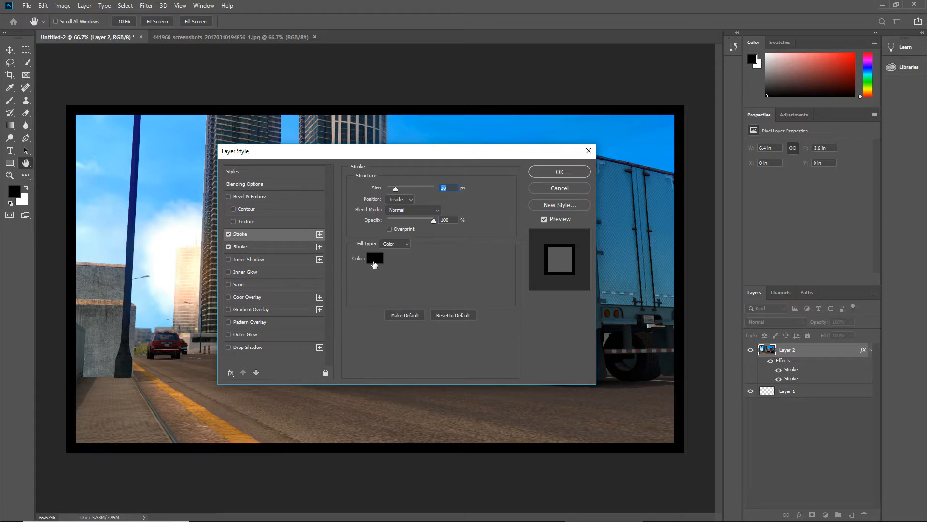
left_click(407, 202)
left_click(407, 202)
left_click(410, 211)
left_click(419, 217)
left_click(433, 221)
Change the upper Stroke effect's color to a bright light blue
left_click(376, 259)
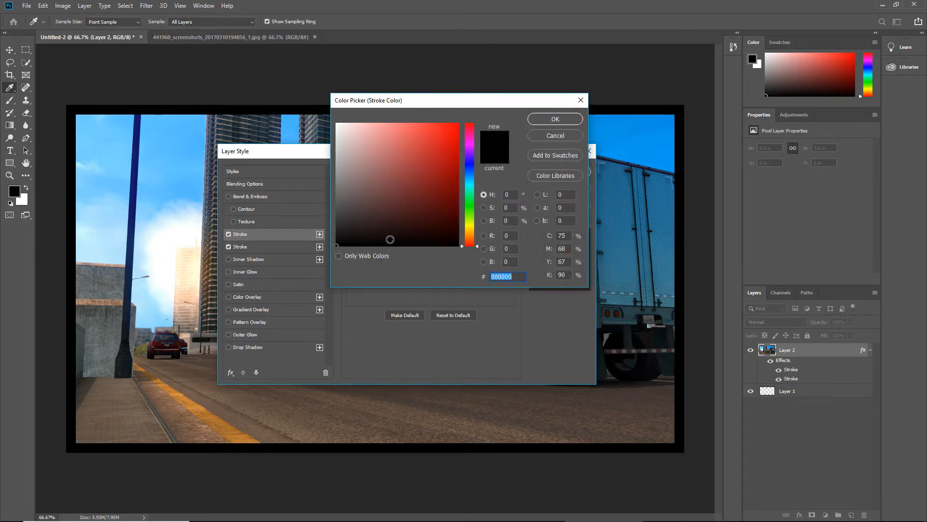
left_click(434, 192)
type("ff0000")
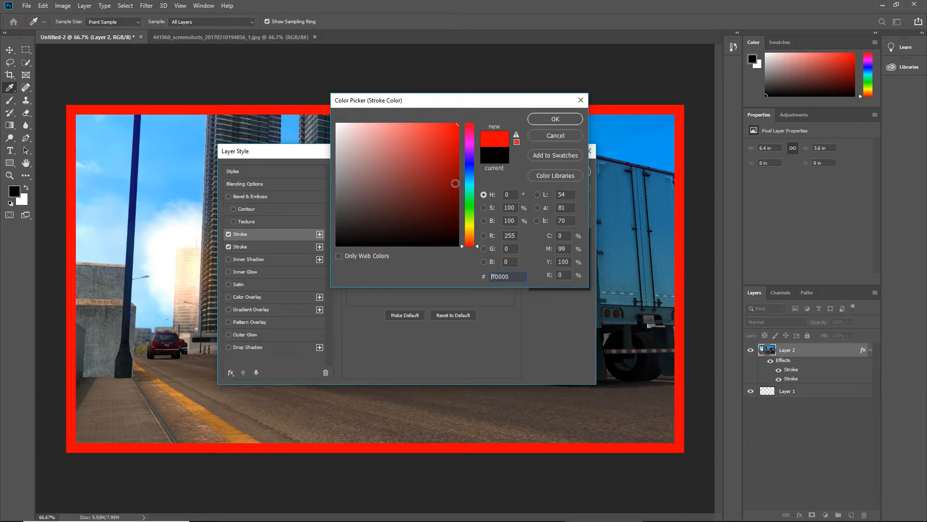
mouse_move(451, 131)
left_mouse_down()
mouse_move(424, 148)
mouse_move(490, 108)
left_mouse_up()
left_click_drag(477, 246, 475, 187)
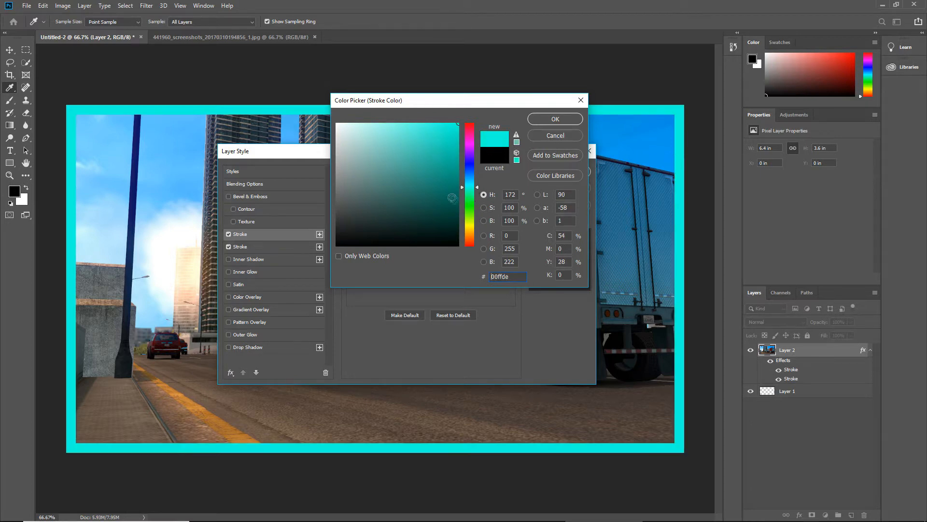
left_click_drag(477, 186, 477, 180)
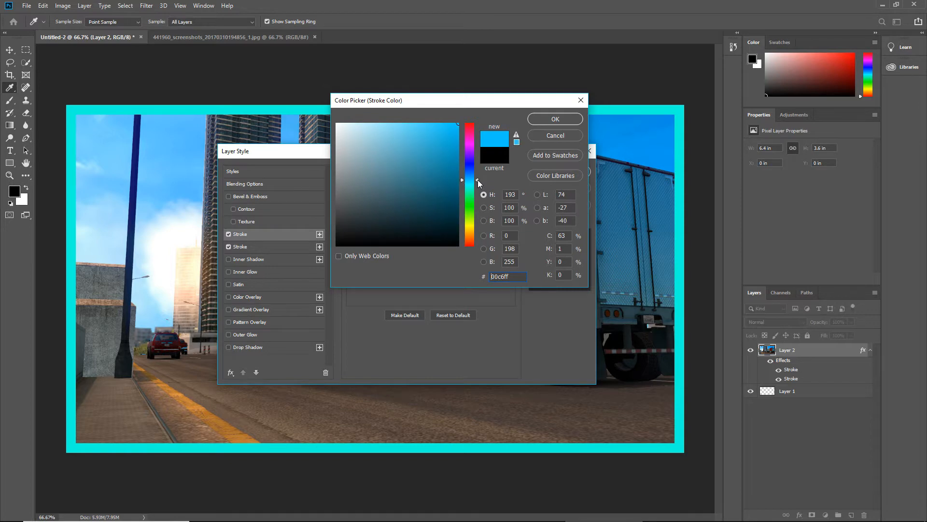
left_click(555, 120)
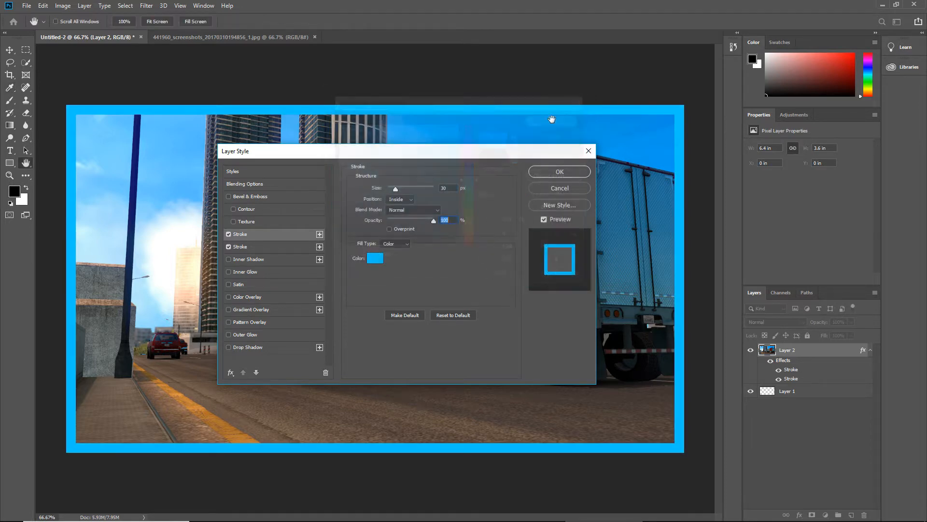
Widen the lower Stroke effect to 45 px so it extends inside the blue border
mouse_move(440, 152)
left_mouse_down()
mouse_move(926, 384)
mouse_move(666, 268)
mouse_move(451, 140)
left_mouse_up()
left_click(288, 233)
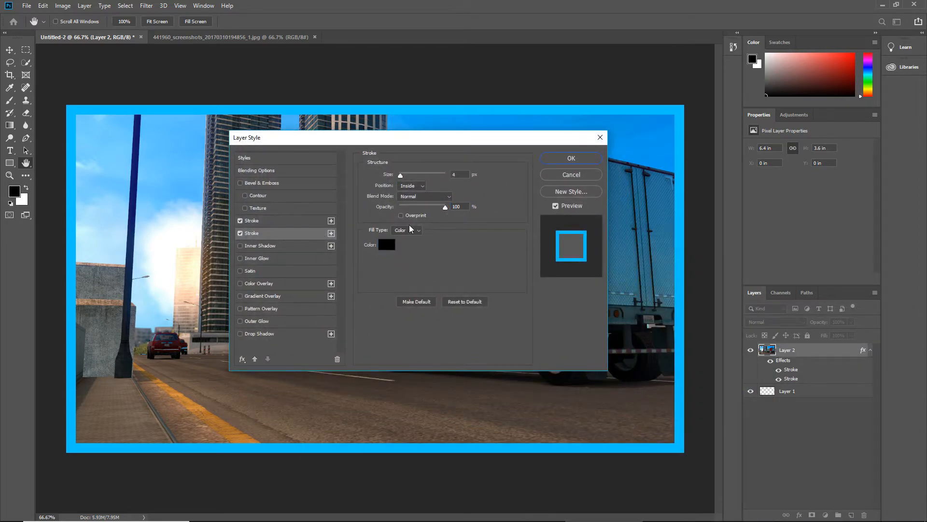
left_click_drag(402, 176, 407, 177)
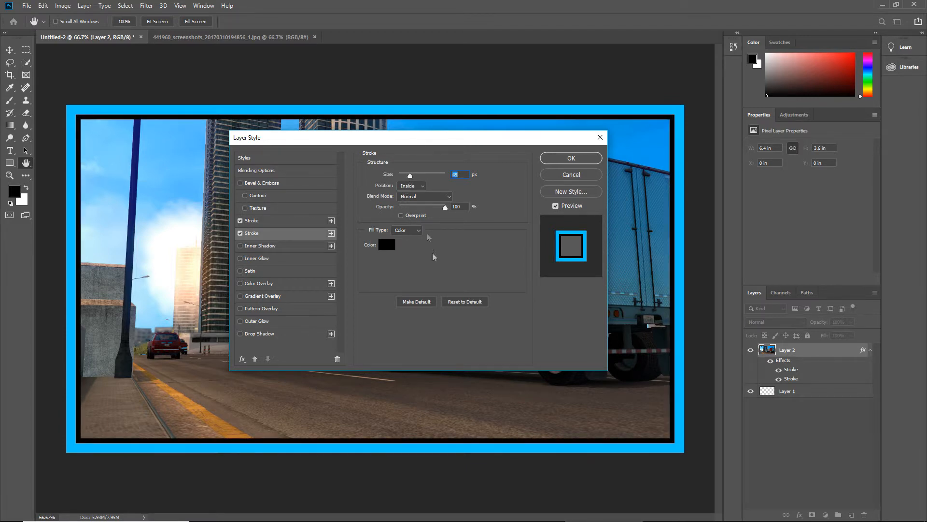
Set the lower Stroke's color to white (ffffff) and apply the layer style
left_click_drag(438, 140, 247, 160)
left_click_drag(336, 162, 480, 155)
left_click(341, 256)
left_click(337, 125)
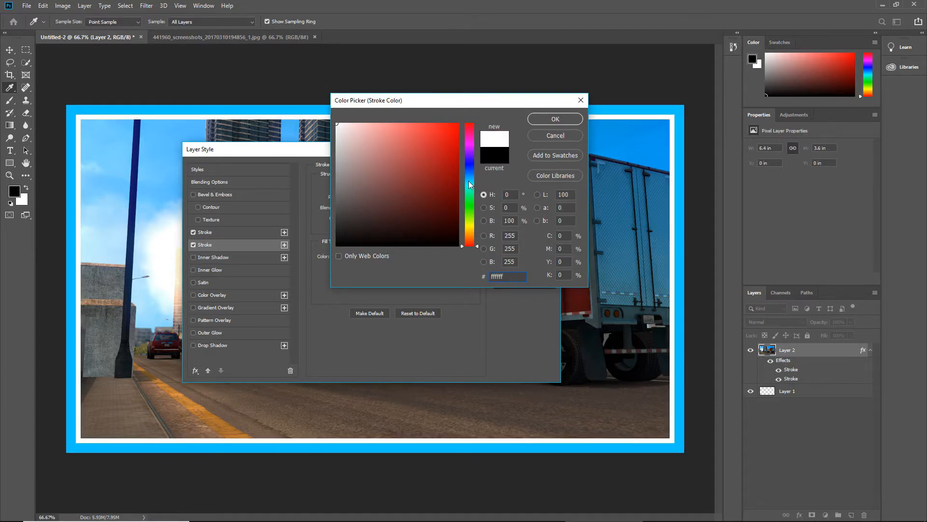
left_click_drag(458, 102, 478, 205)
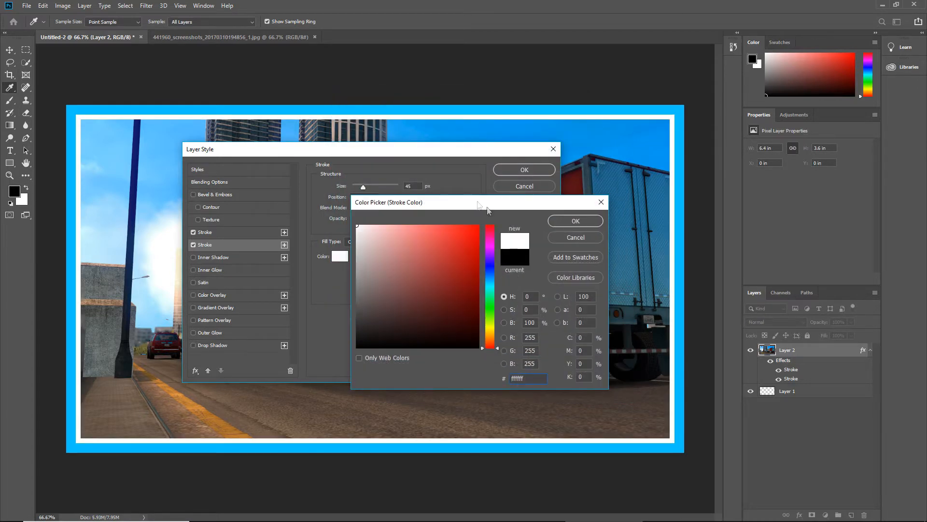
left_click(558, 225)
left_click(525, 170)
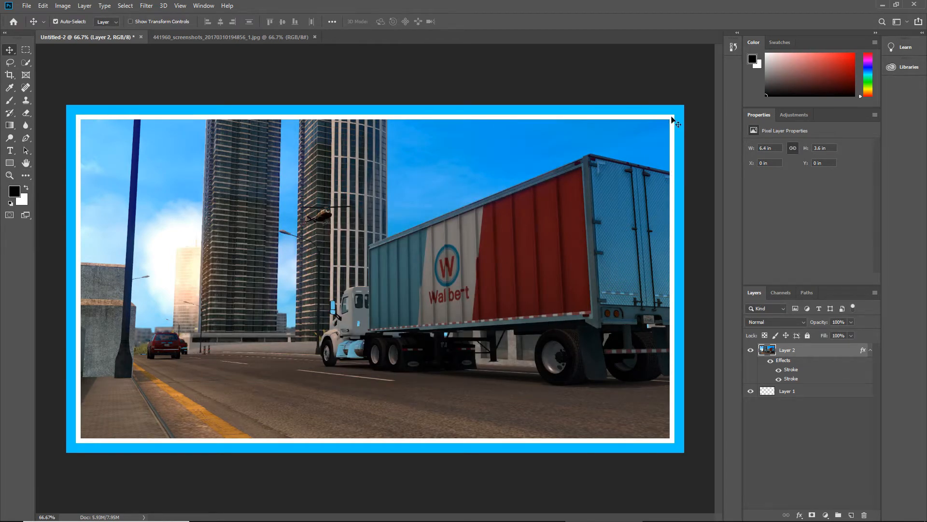
Reduce the white inner Stroke's opacity to 45% and apply the layer style
double_click(849, 354)
left_click(233, 245)
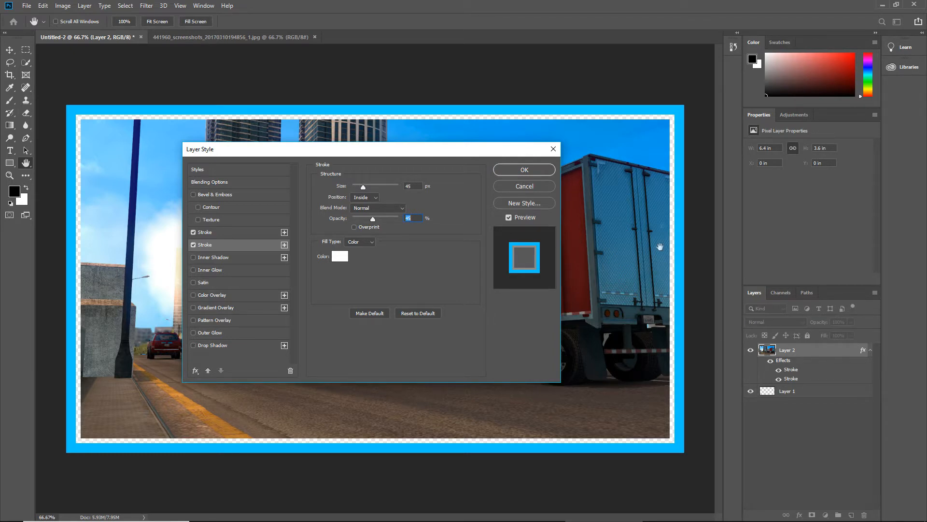
left_click(524, 170)
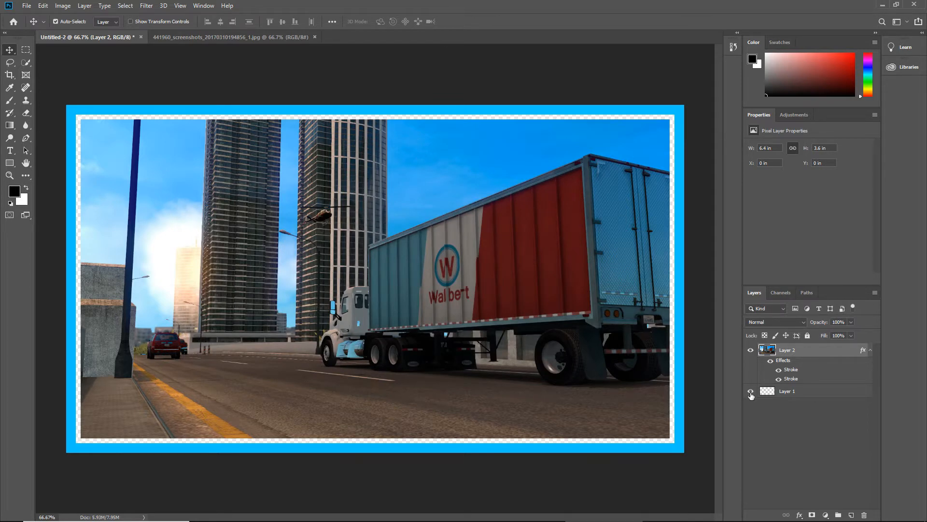
Turn on Overprint for the white inner Stroke, set its opacity to 40%, and apply the layer style
double_click(831, 356)
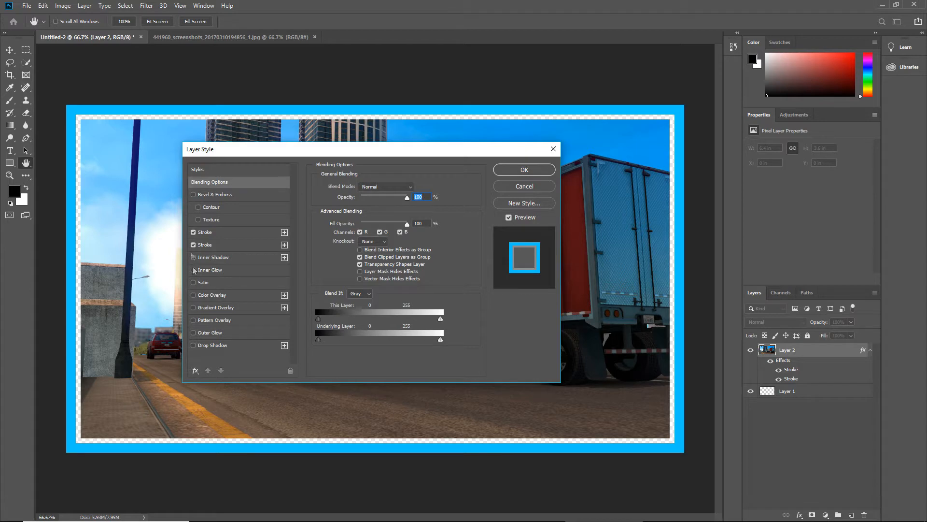
left_click(204, 245)
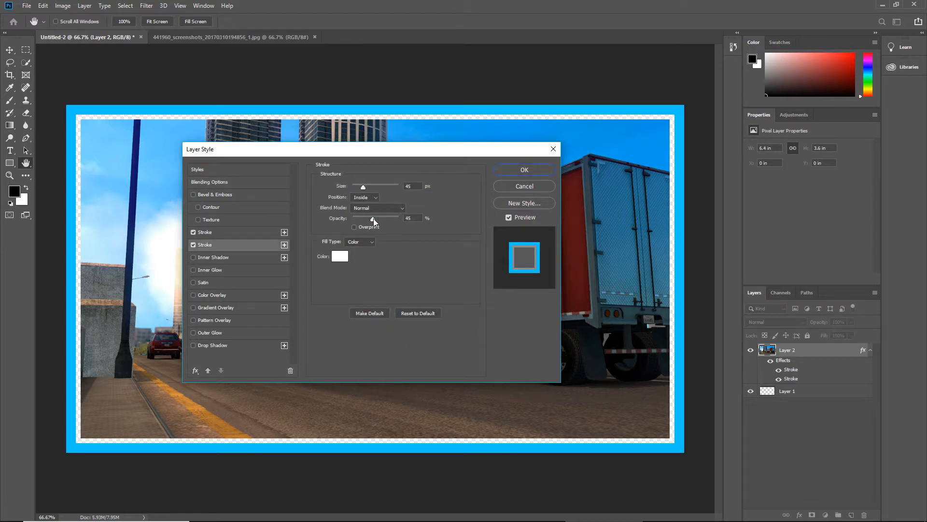
left_click(355, 227)
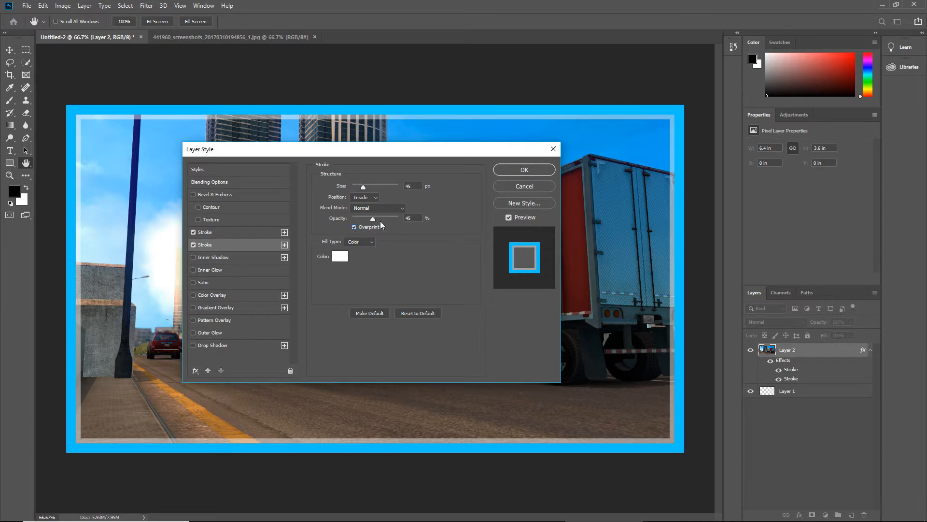
left_click_drag(372, 219, 373, 219)
left_click_drag(373, 219, 378, 219)
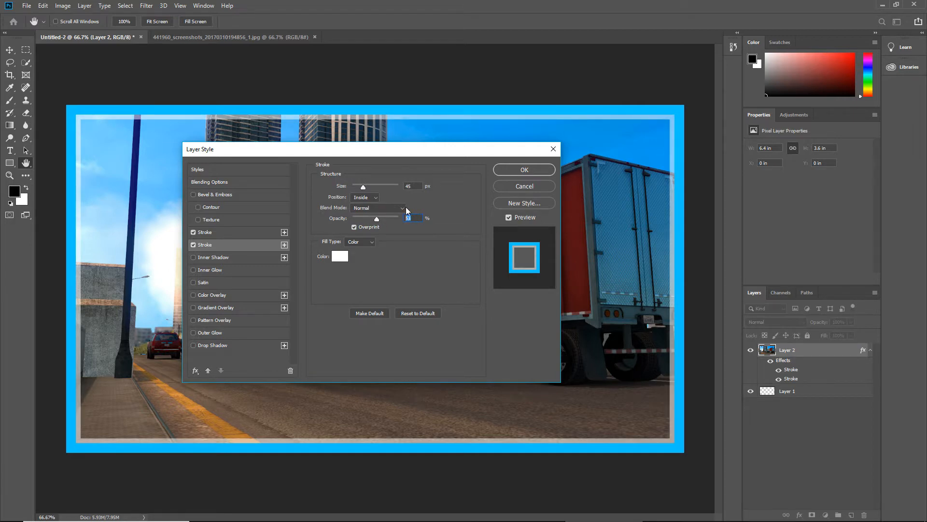
type("40")
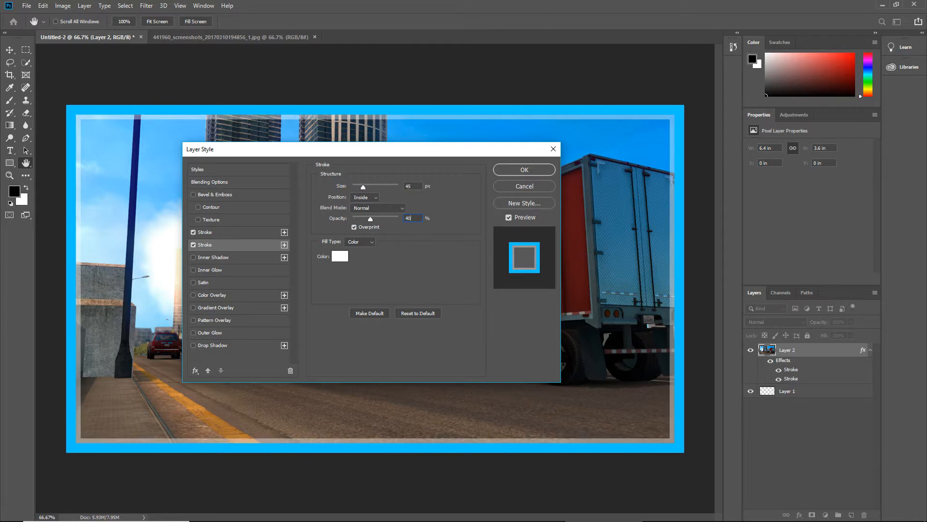
left_click(526, 170)
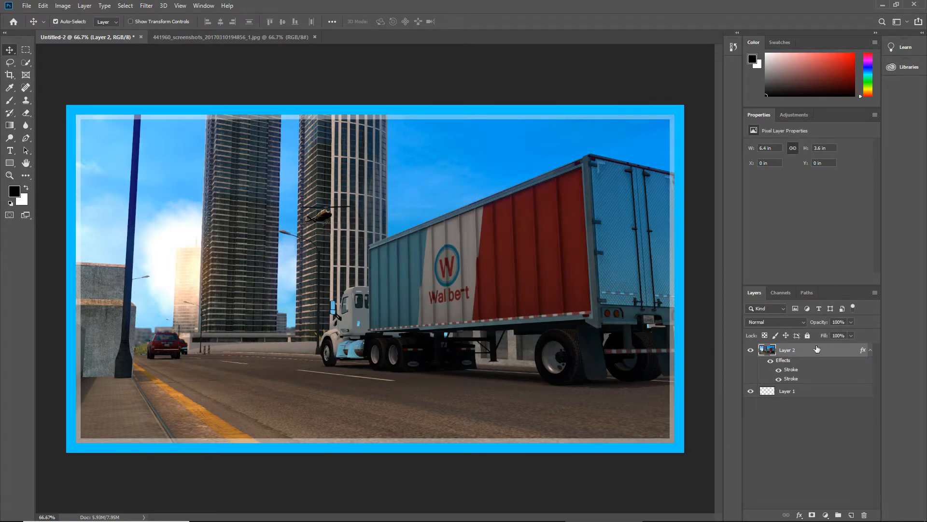
double_click(831, 355)
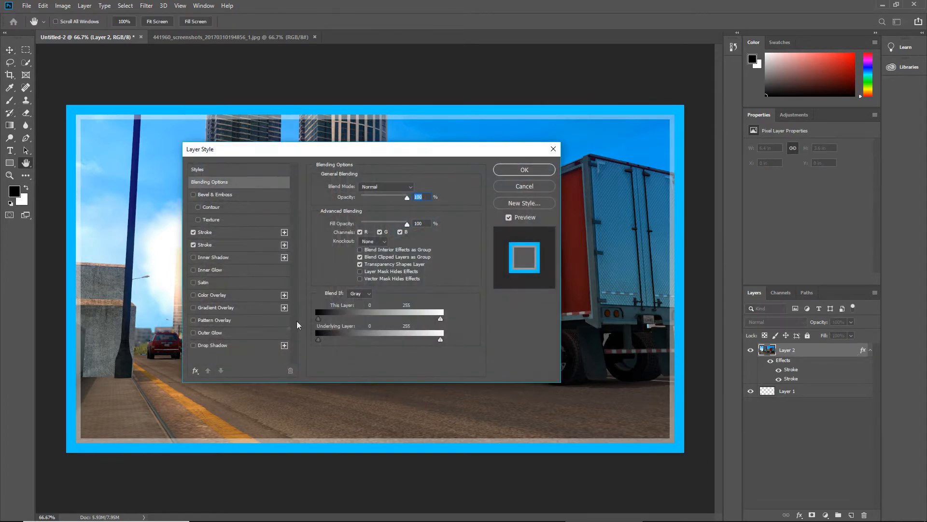
left_click(194, 332)
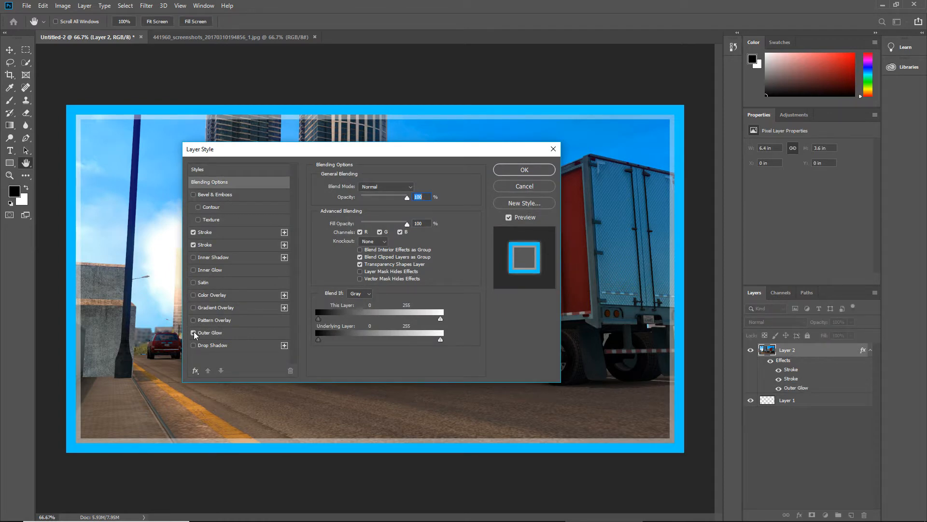
left_click(209, 332)
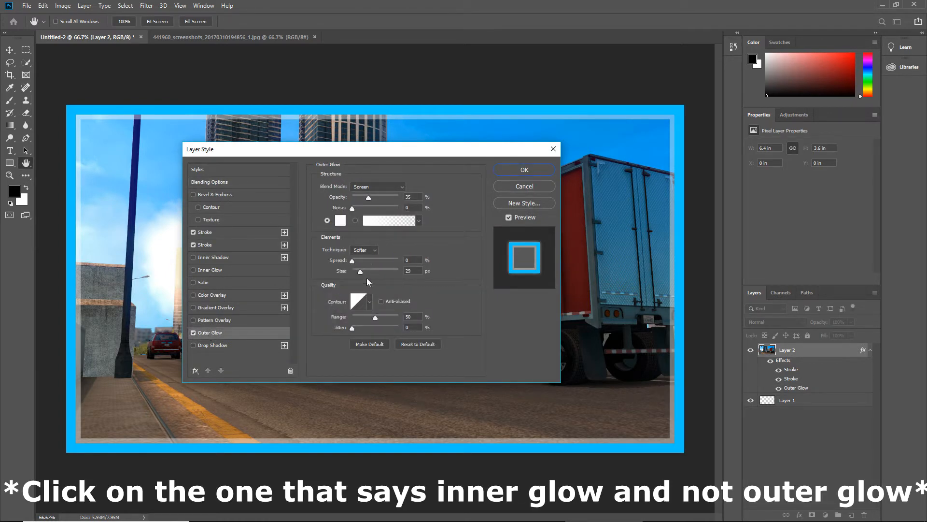
left_click_drag(370, 199, 409, 198)
left_click_drag(360, 273, 386, 271)
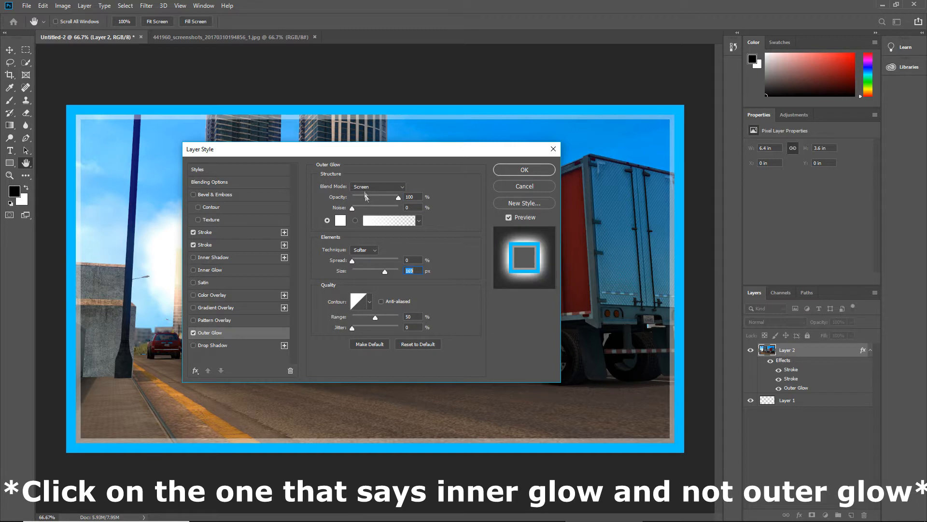
left_click(373, 187)
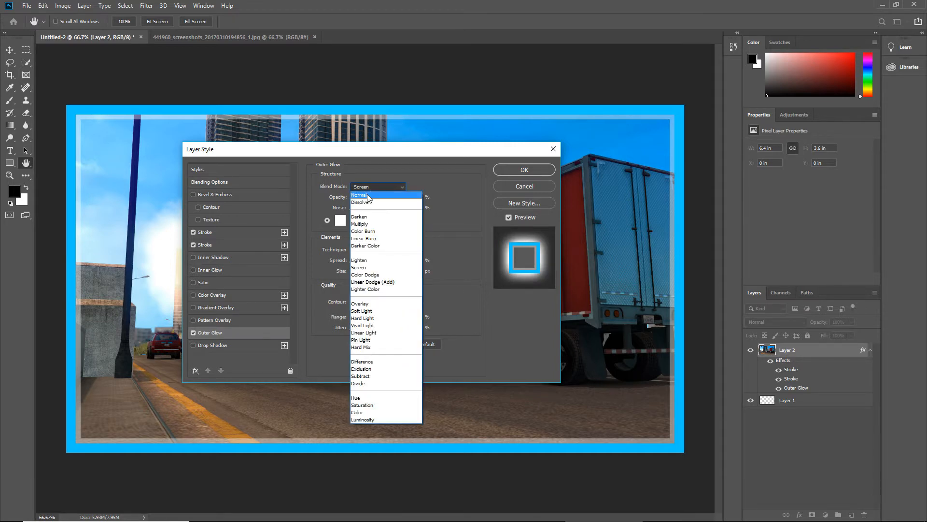
left_click(368, 196)
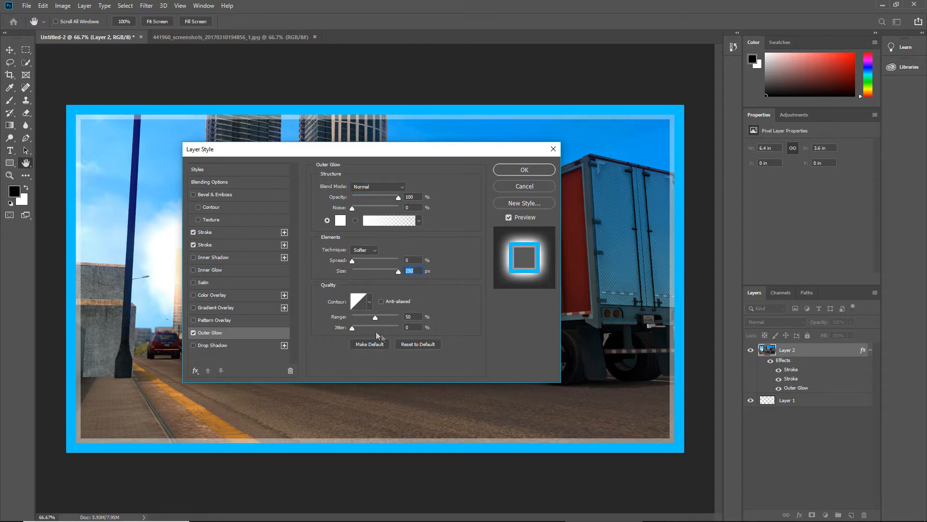
left_click_drag(354, 262, 367, 261)
left_click(377, 262)
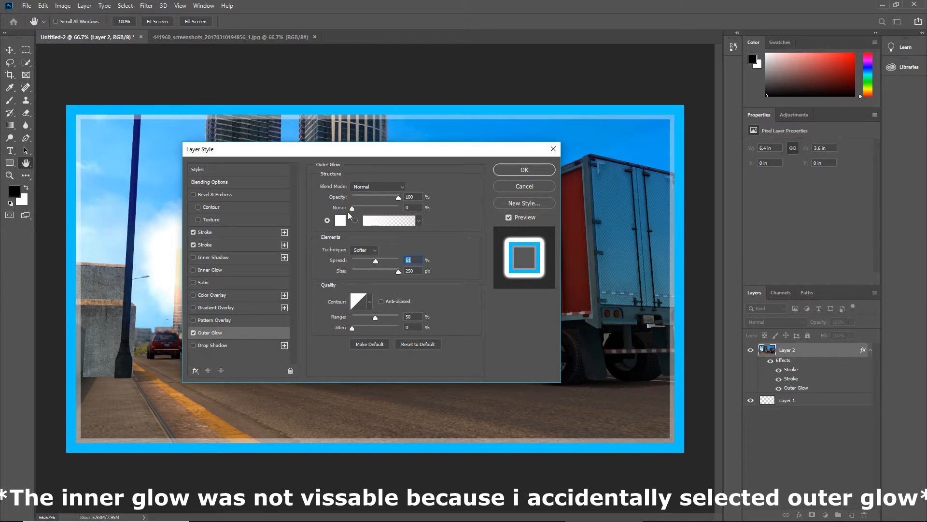
key("Escape")
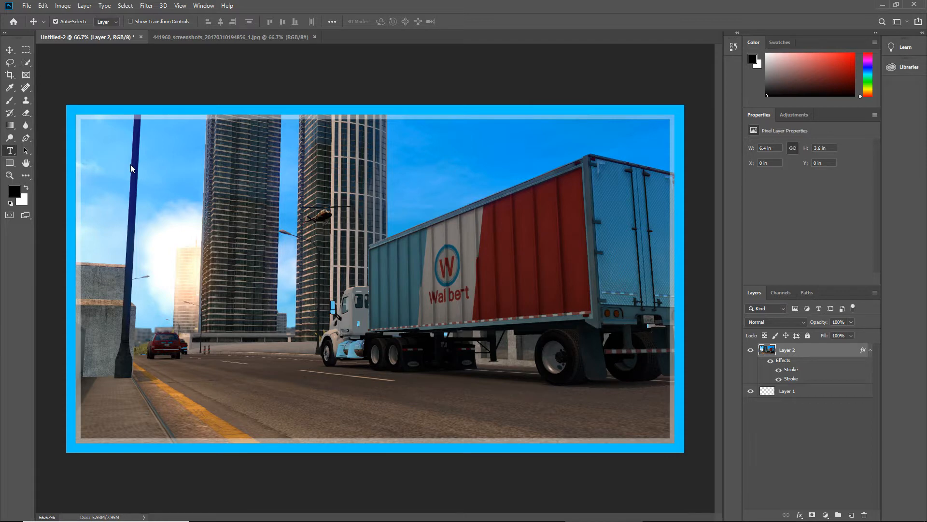
Create a horizontal text box spanning most of the area inside the border and clear its placeholder text
left_click(10, 151)
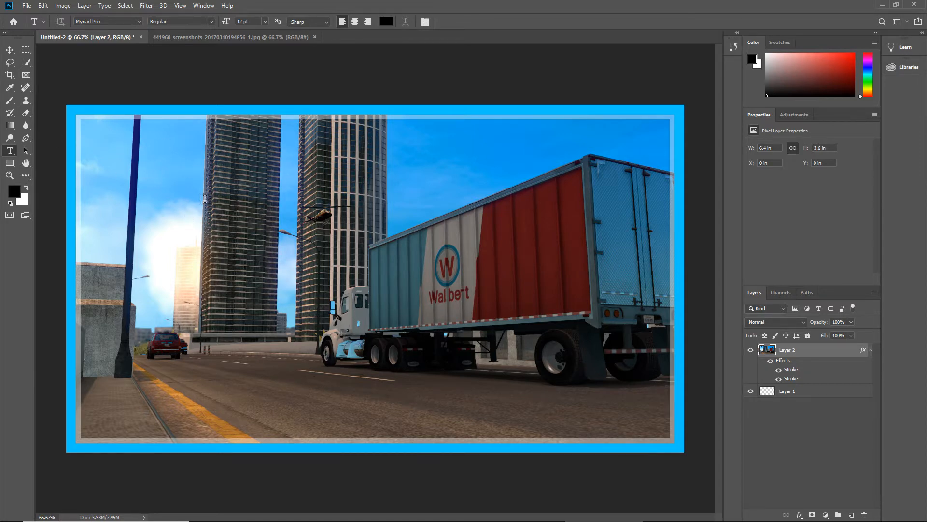
left_click(89, 133)
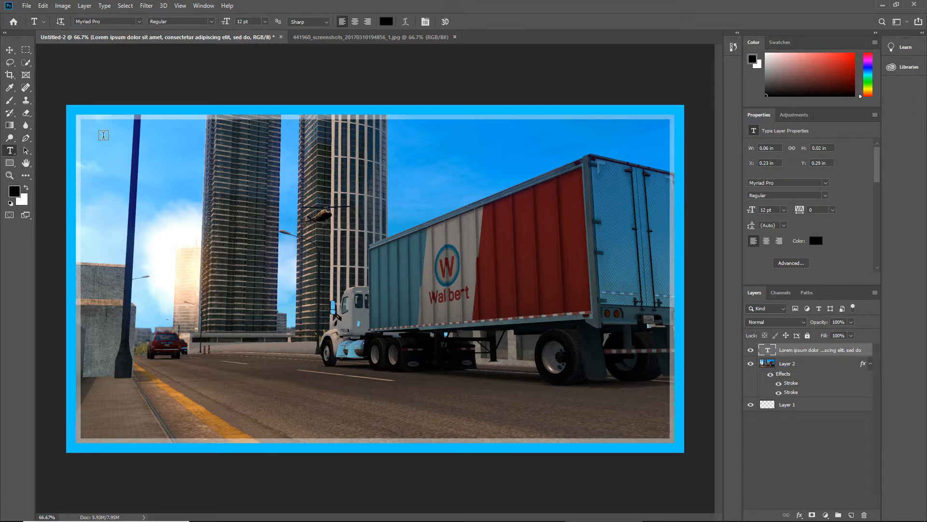
right_click(11, 150)
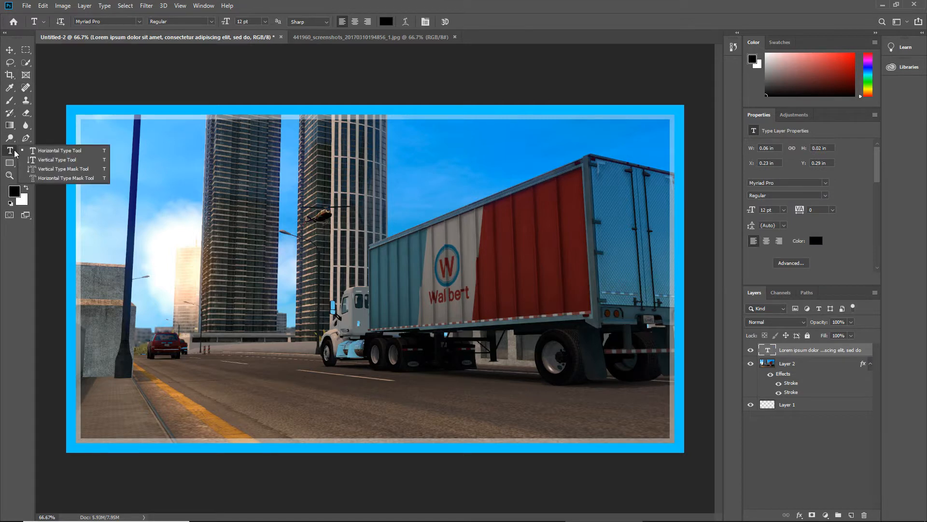
left_click(67, 151)
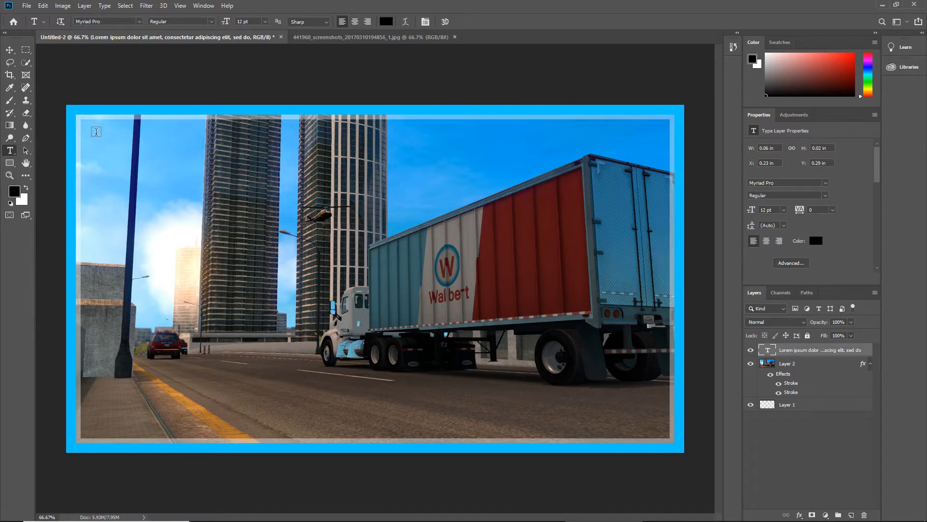
left_click_drag(94, 133, 655, 430)
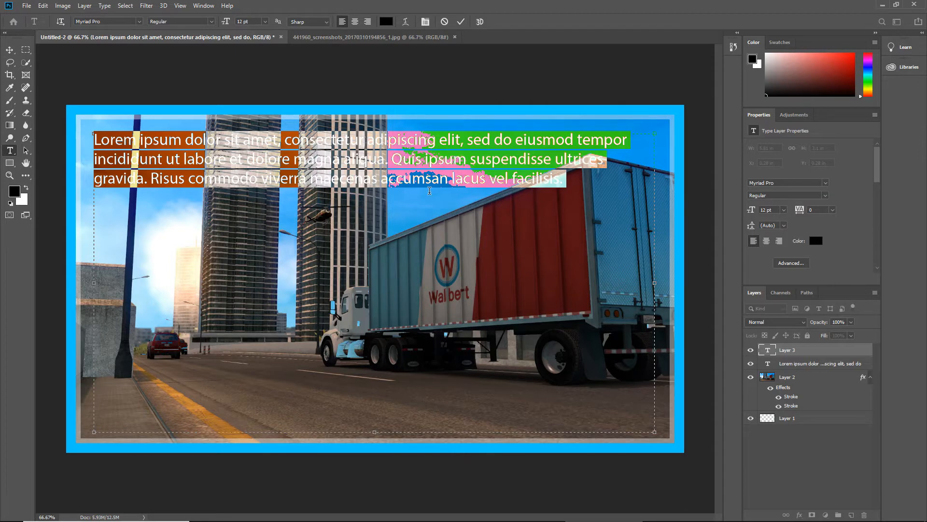
key("BackSpace")
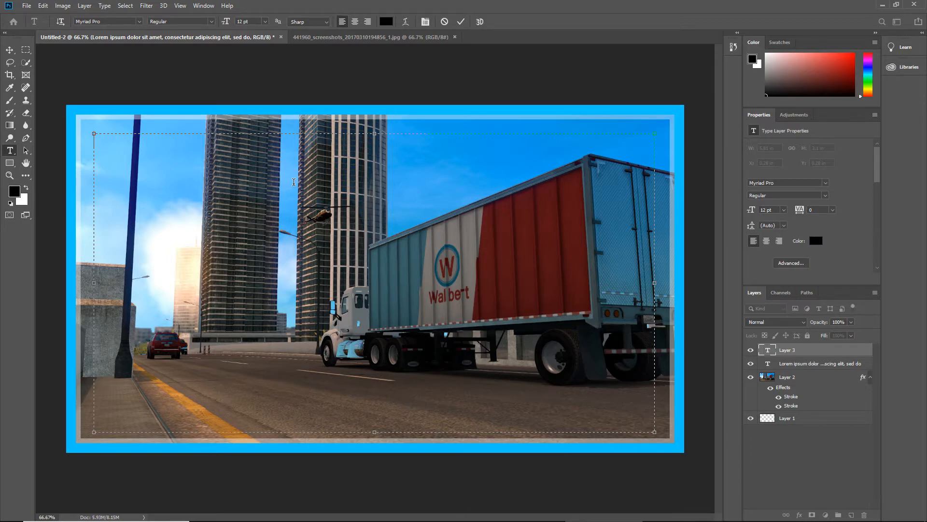
Enter the text "Update 1.34" in the large text box
type("u")
key("BackSpace")
type("O")
key("BackSpace")
type("Update 1.34")
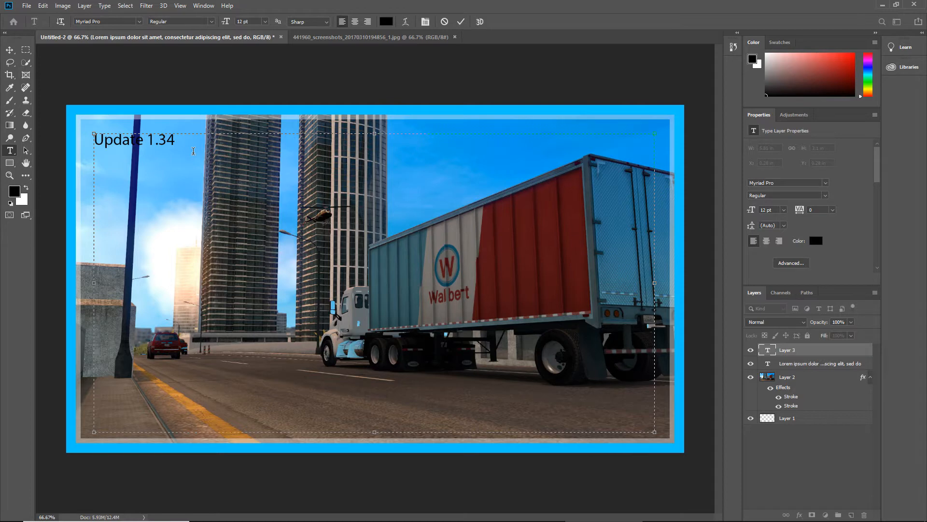
Select the whole "Update 1.34" text and set its colour to white, ffffff
left_click_drag(201, 146, 92, 144)
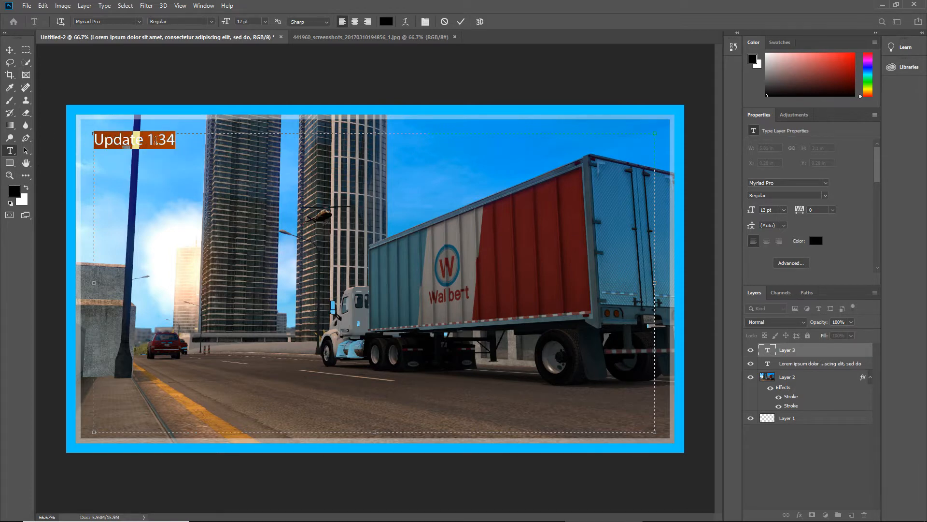
left_click(14, 192)
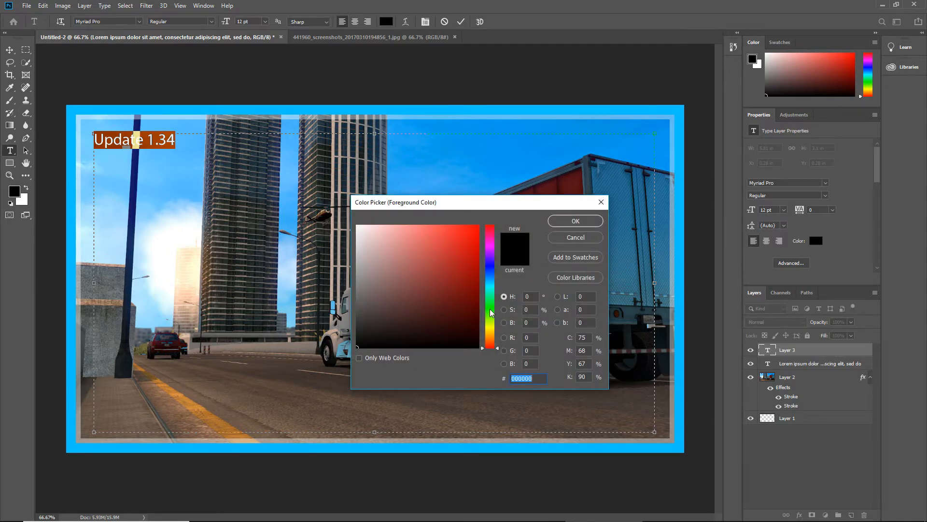
type("ffffff")
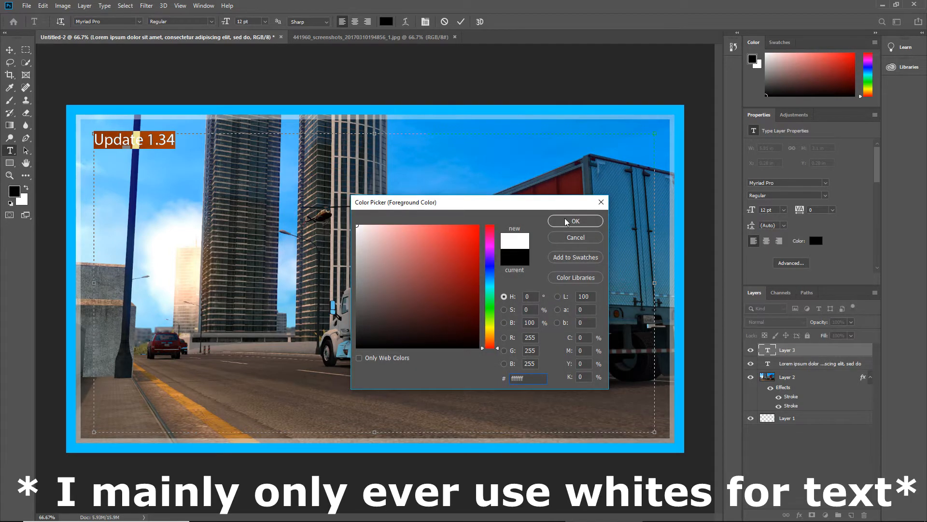
left_click(566, 221)
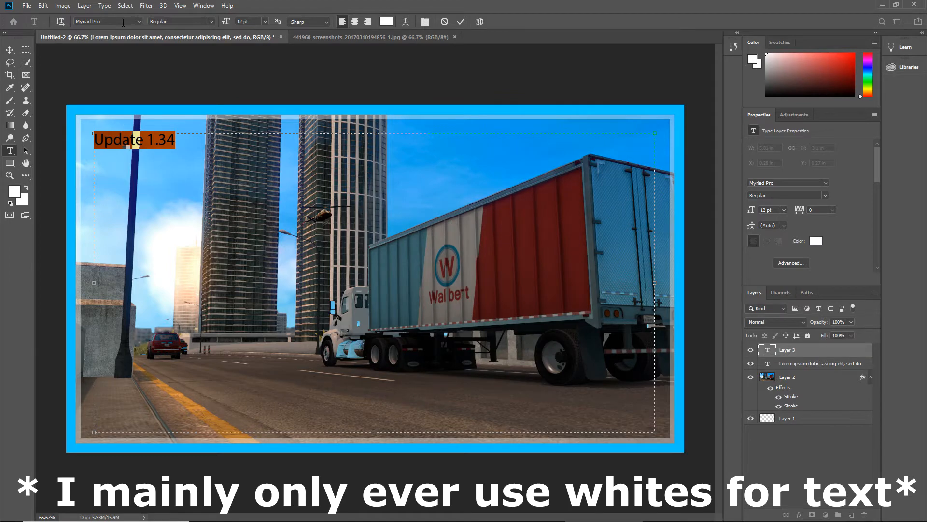
Commit the "Update 1.34" text and move it into the sky above the truck's trailer
left_click(138, 22)
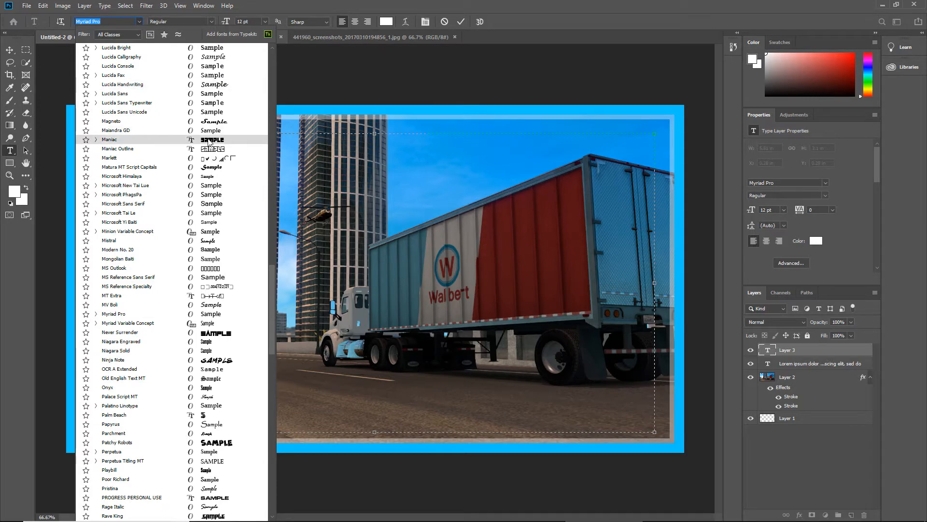
left_click(13, 52)
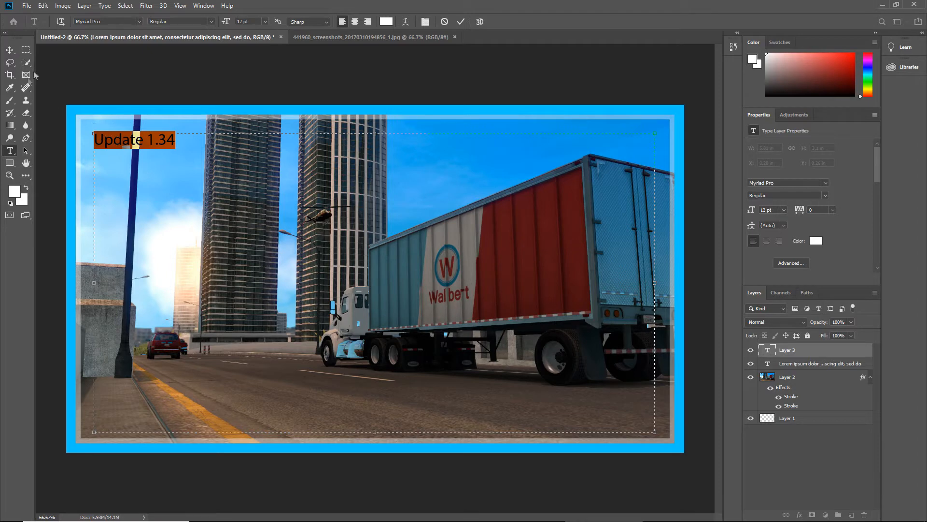
left_click(9, 50)
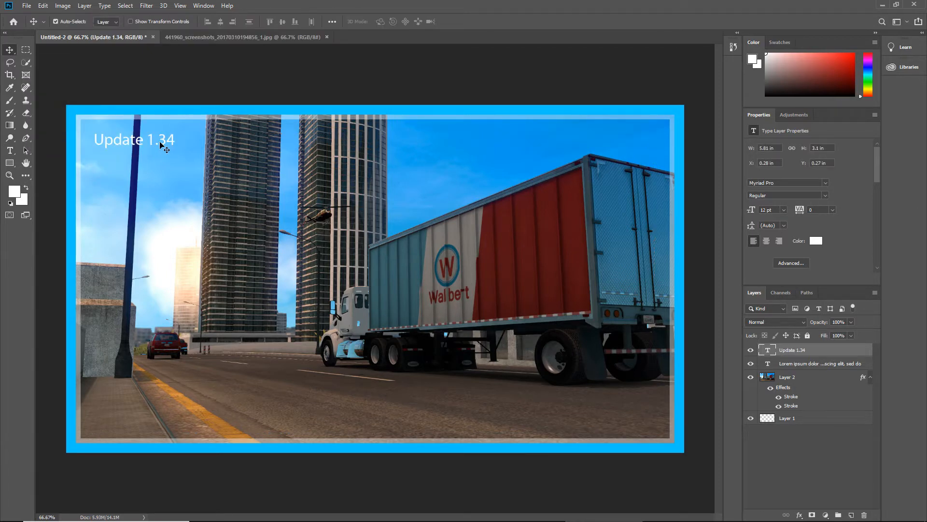
left_click_drag(165, 140, 477, 178)
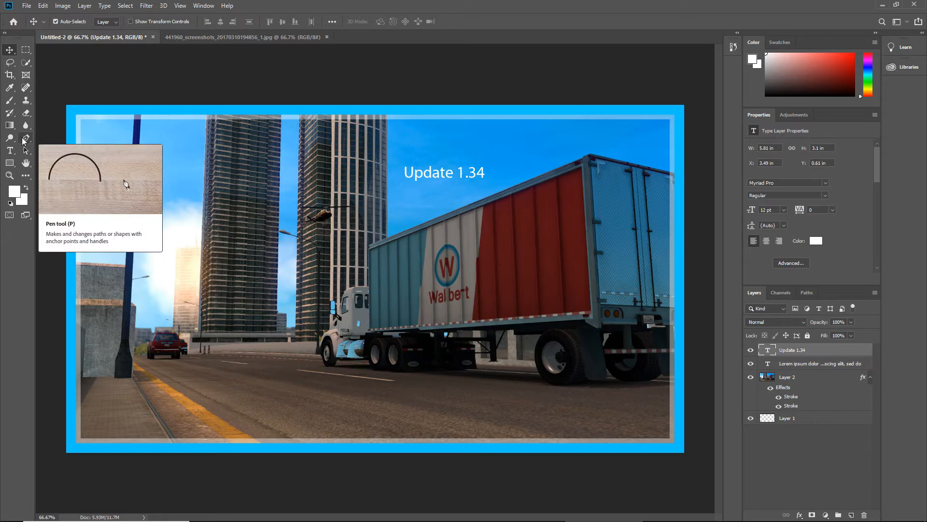
Change the font of the whole "Update 1.34" text to Maiandra GD
left_click(9, 151)
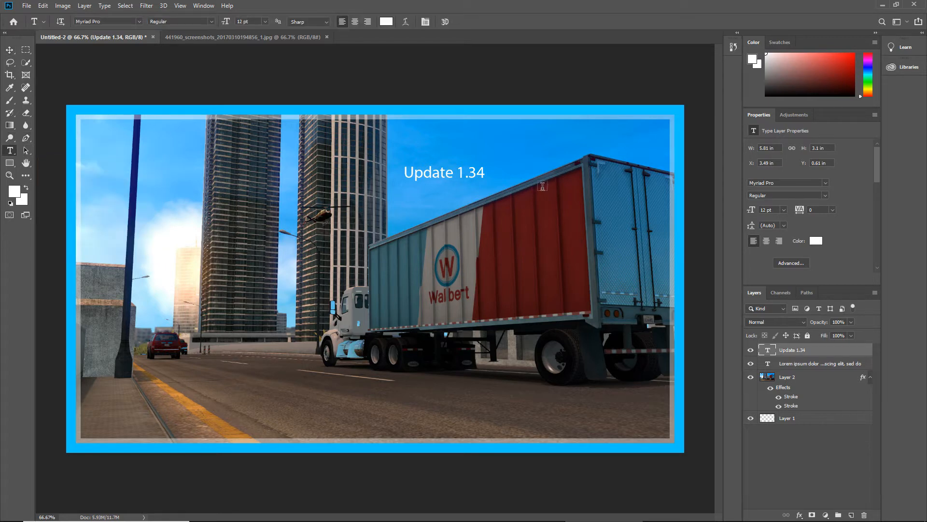
left_click(440, 174)
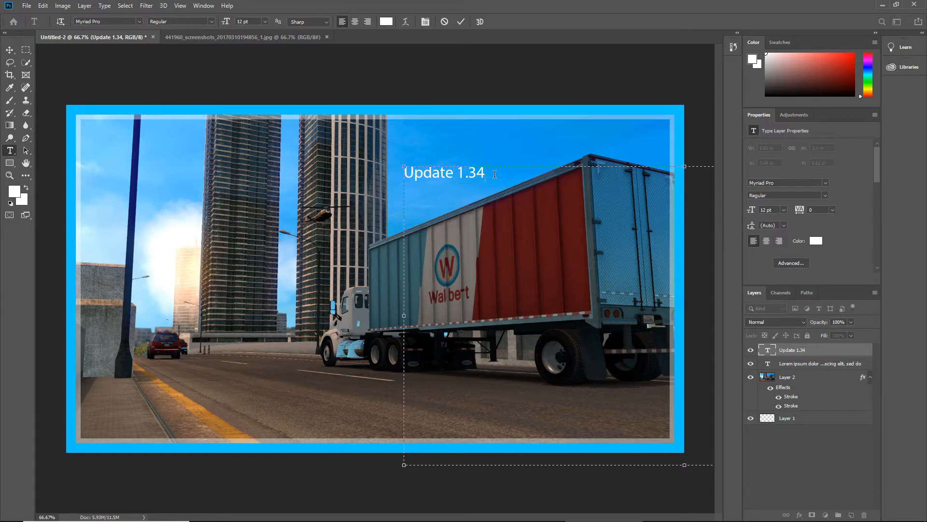
left_click_drag(495, 174, 348, 153)
left_click(138, 21)
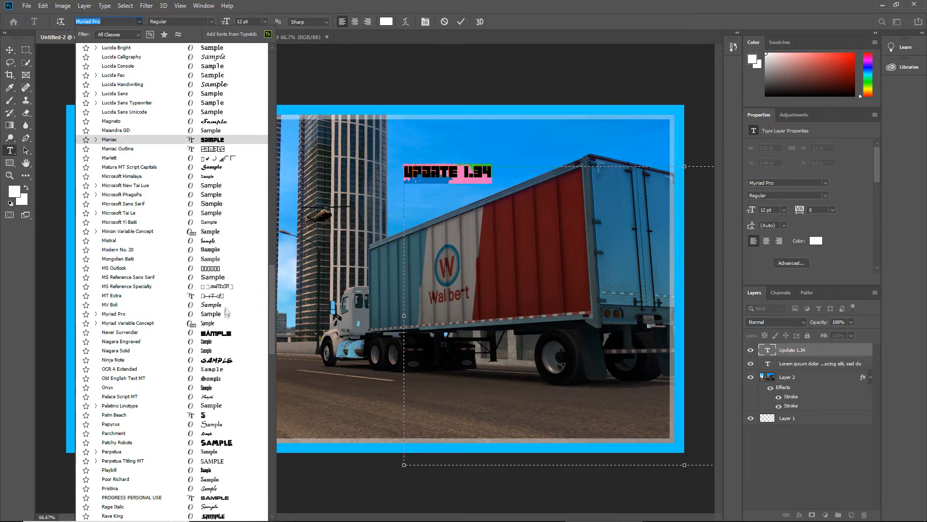
scroll(221, 323, "down", 3)
scroll(220, 389, "down", 6)
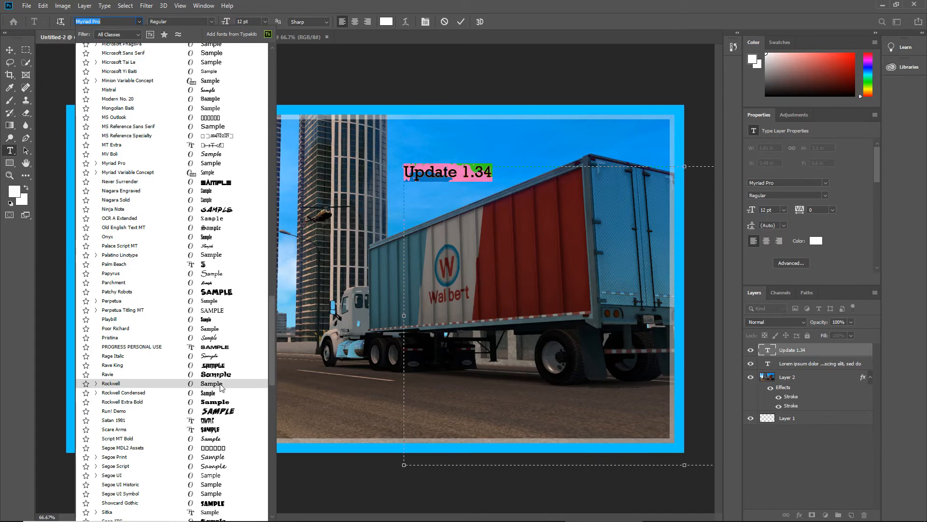
scroll(221, 386, "down", 10)
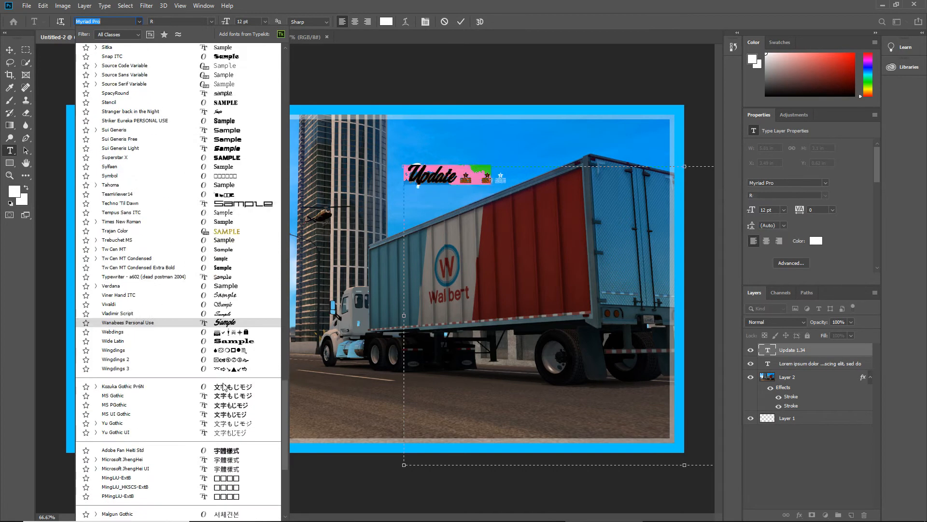
scroll(223, 362, "up", 7)
scroll(224, 328, "up", 1)
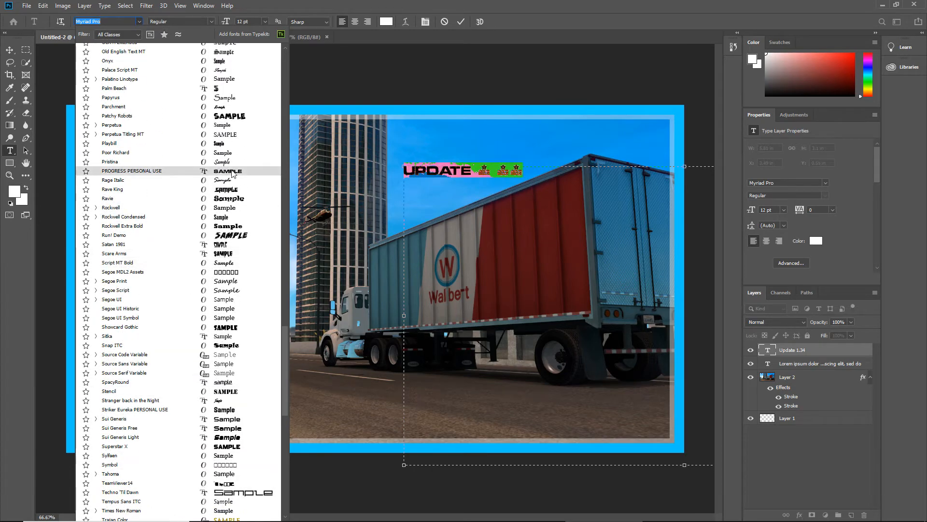
scroll(230, 145, "up", 3)
scroll(229, 131, "up", 2)
scroll(227, 120, "up", 1)
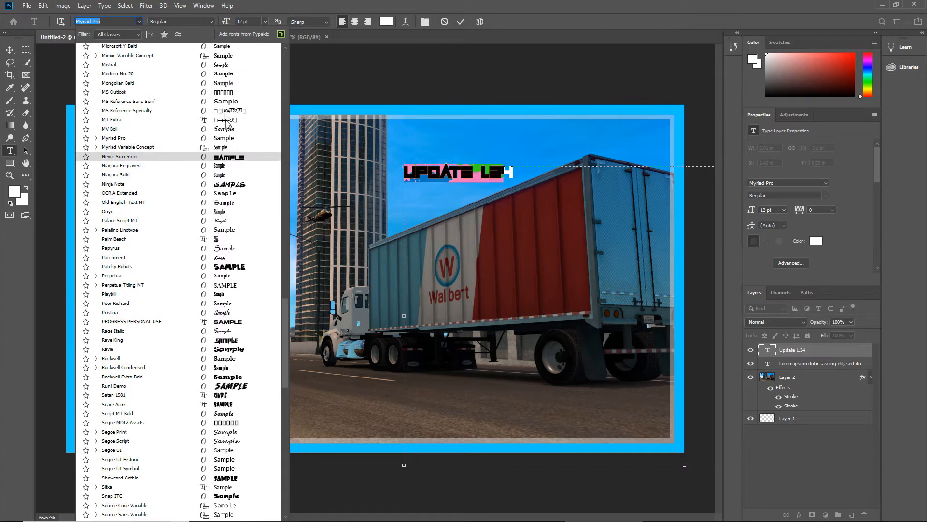
scroll(226, 123, "up", 5)
left_click(225, 101)
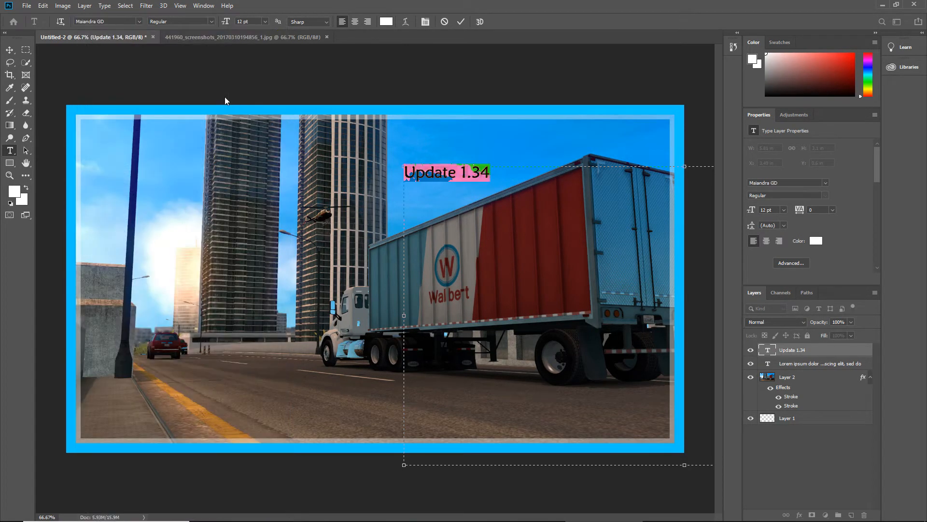
Insert the word "Physics" before "Update 1.34" so the title reads "Physics Update 1.34"
left_click(483, 174)
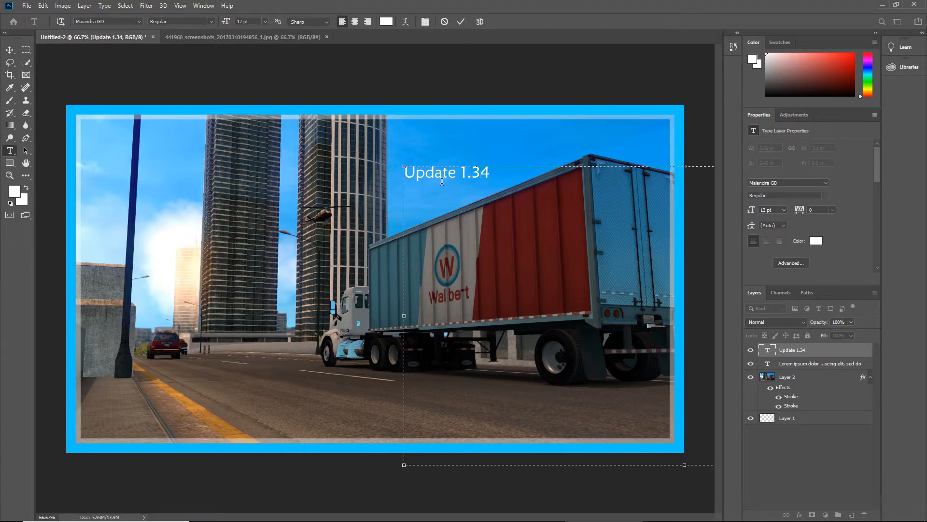
type("Ph")
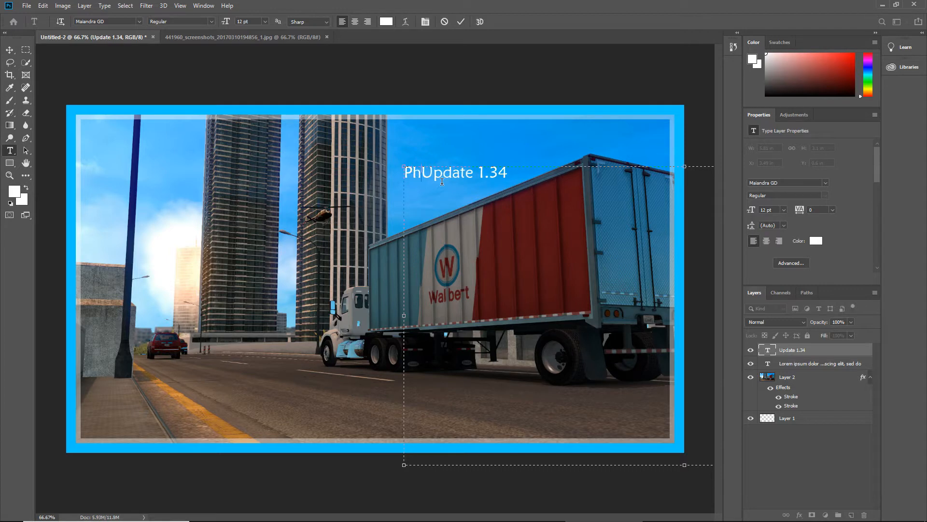
type("ys")
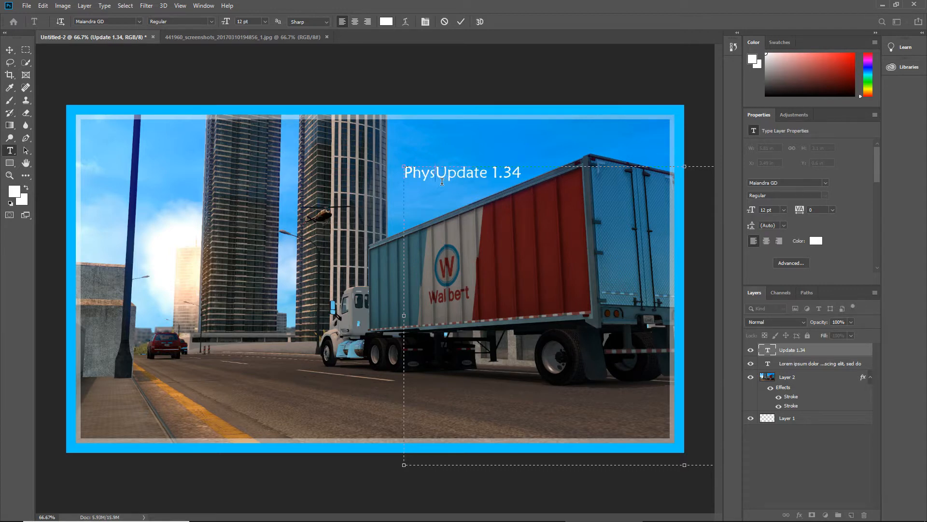
type("ics")
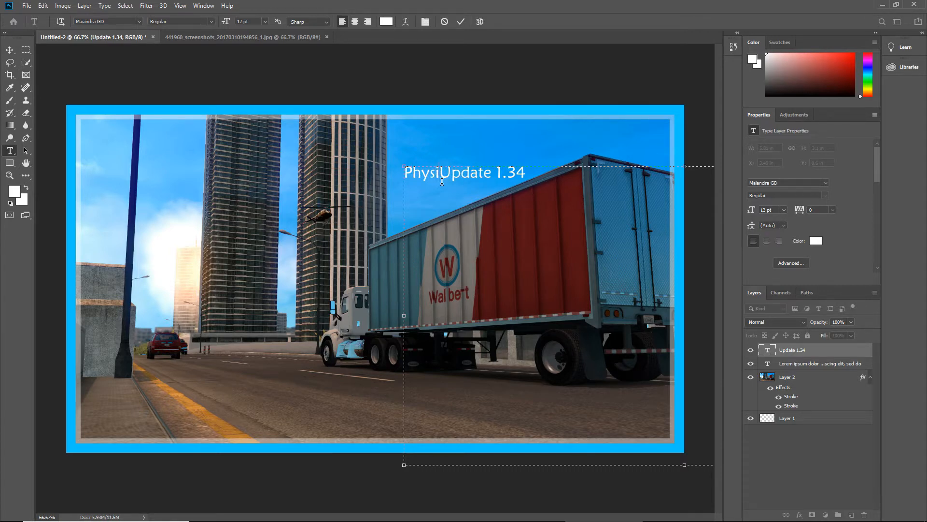
Set the "Physics Update 1.34" text size to 60 pt and move it to the image's upper-left corner inside the border
left_click_drag(566, 176, 303, 162)
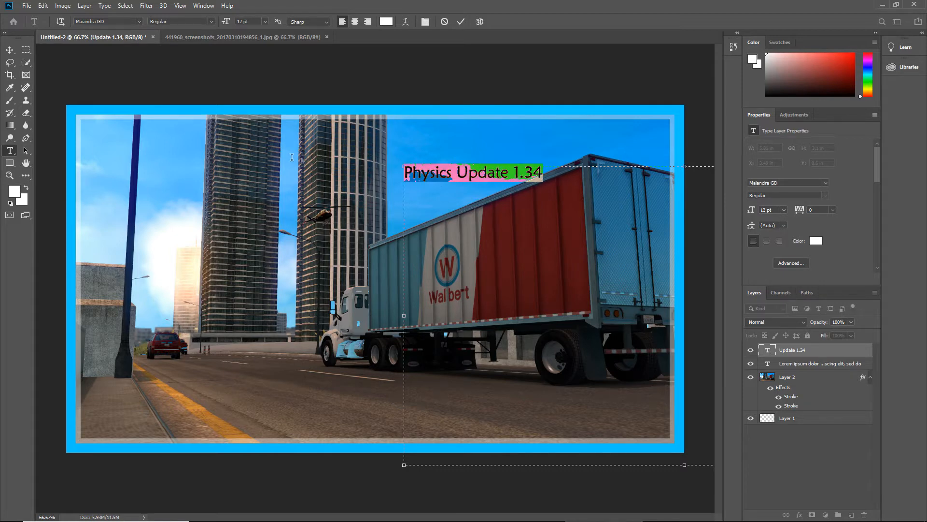
left_click(266, 22)
left_click(263, 134)
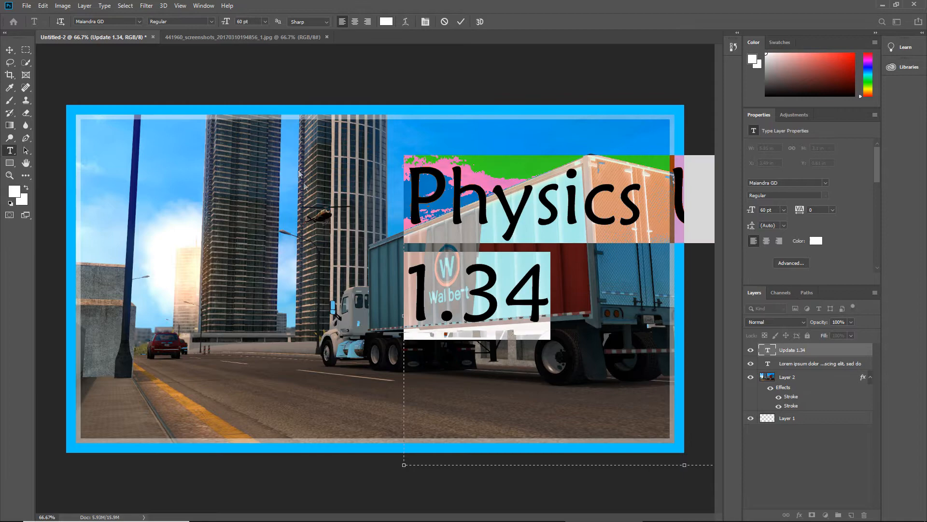
left_click(10, 50)
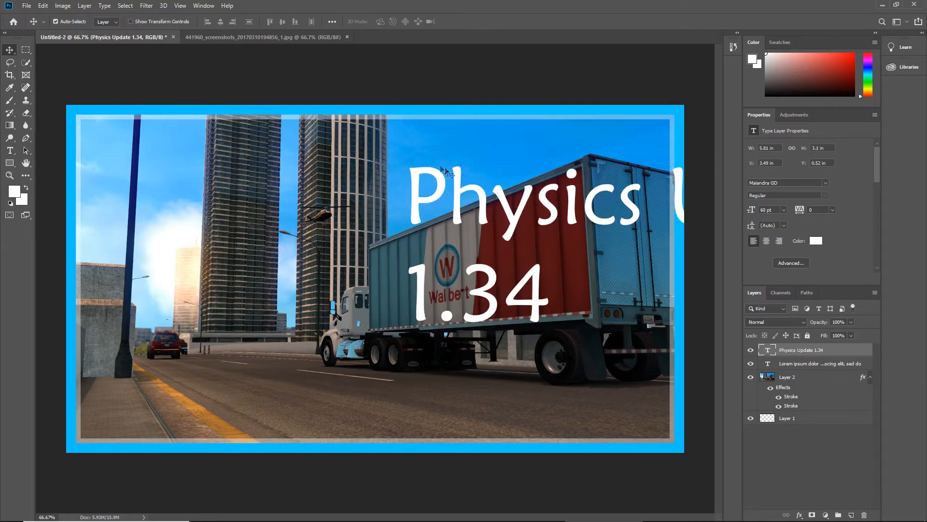
left_click_drag(405, 186, 102, 150)
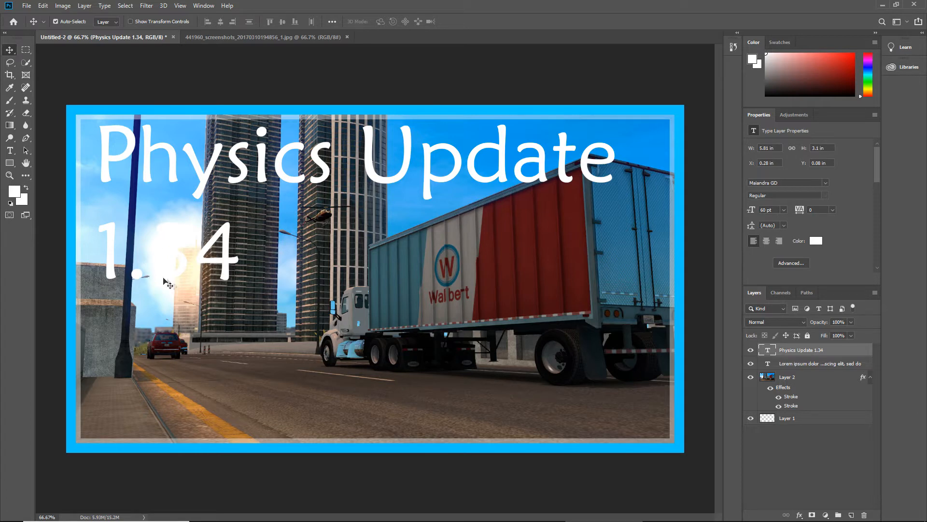
Enable a blue Stroke in the layer style of the "Physics Update 1.34" text and set its position to Outside
double_click(860, 354)
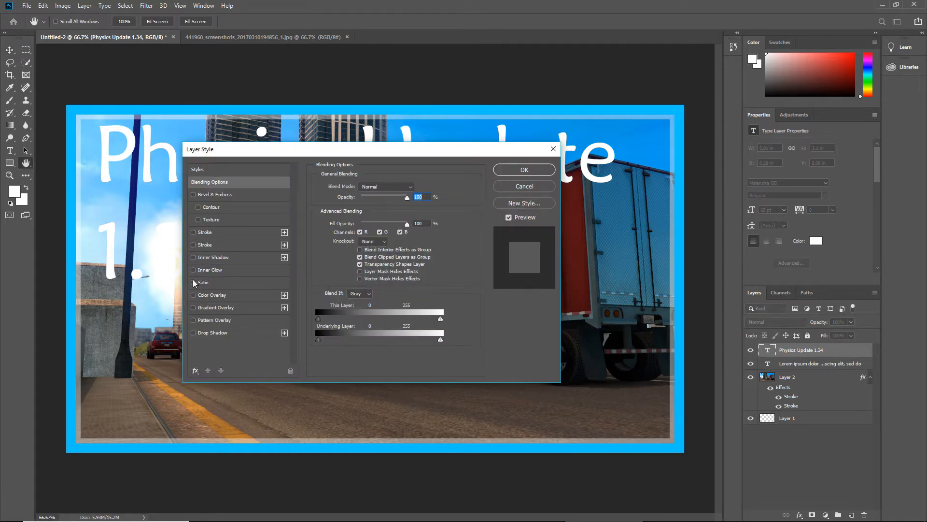
left_click(193, 232)
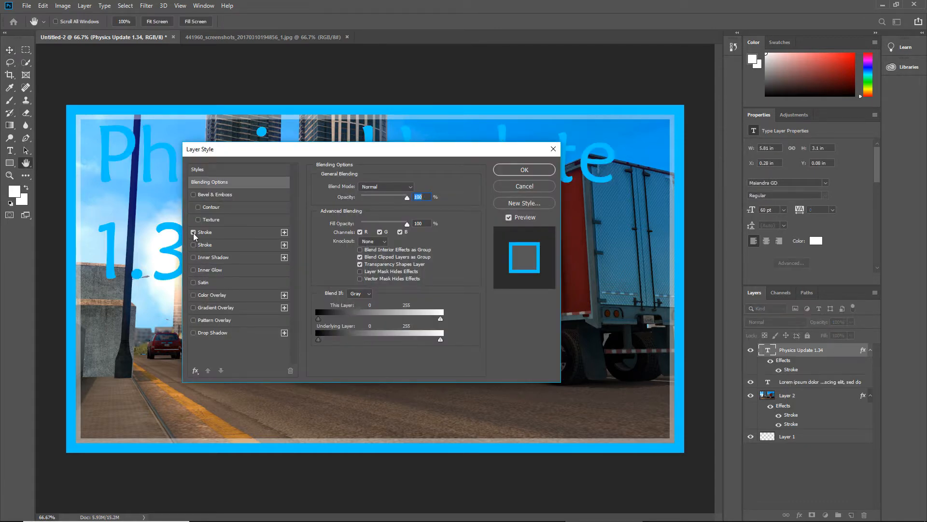
left_click_drag(418, 152, 546, 214)
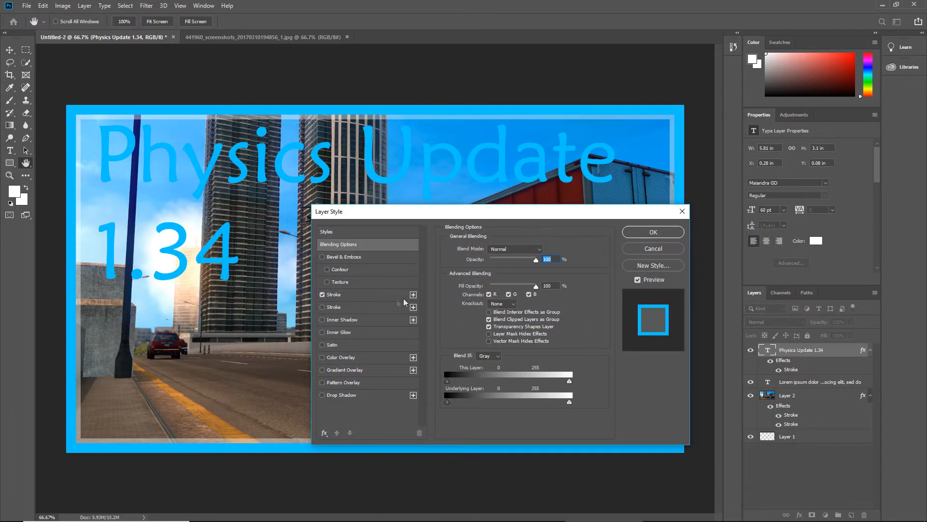
left_click(380, 298)
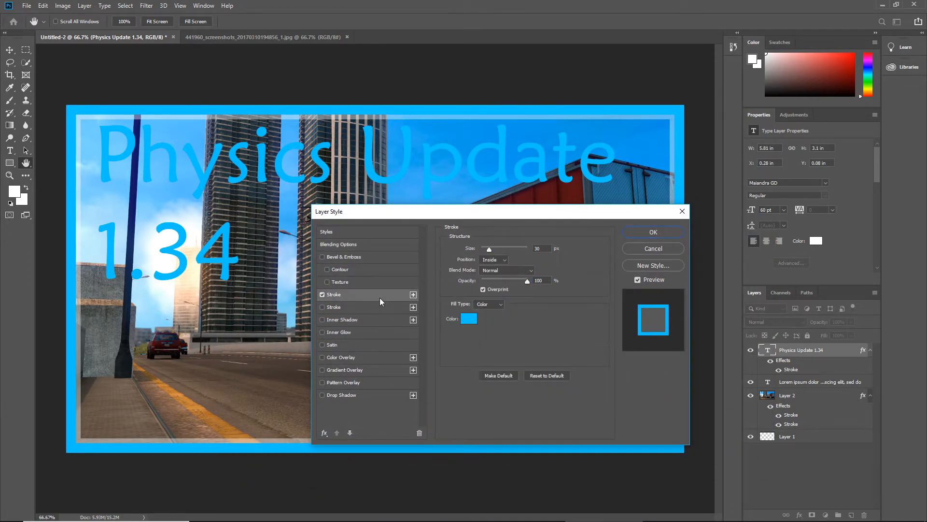
left_click(494, 263)
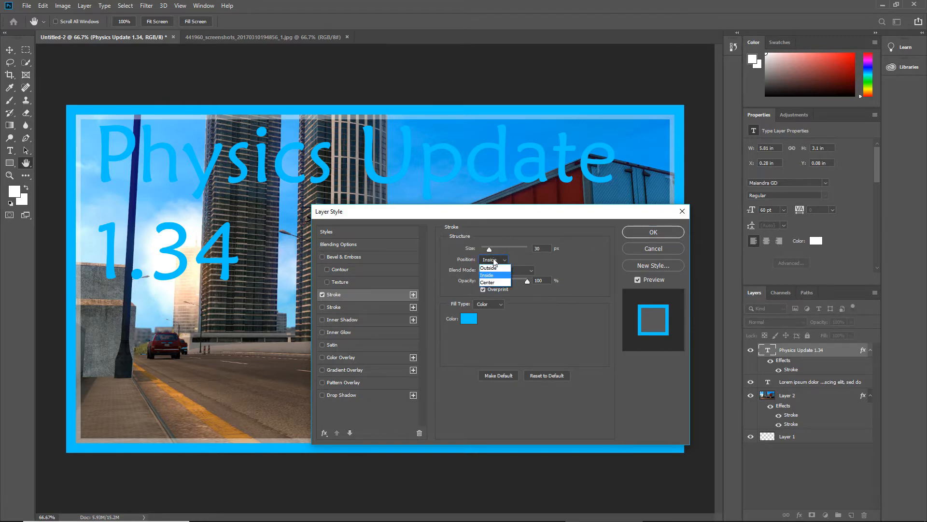
left_click(493, 261)
left_click(488, 262)
left_click(490, 268)
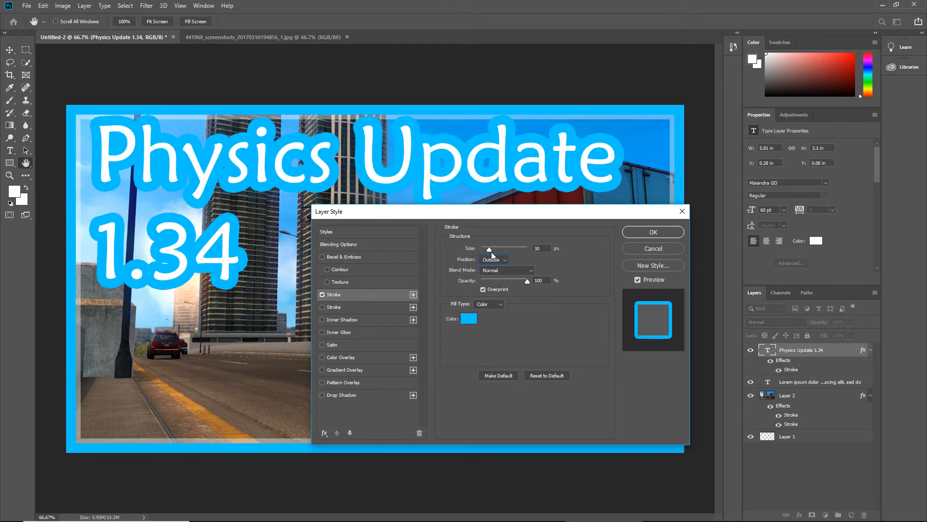
Reduce the title text's blue Stroke size to 10 px
left_click_drag(491, 251, 487, 251)
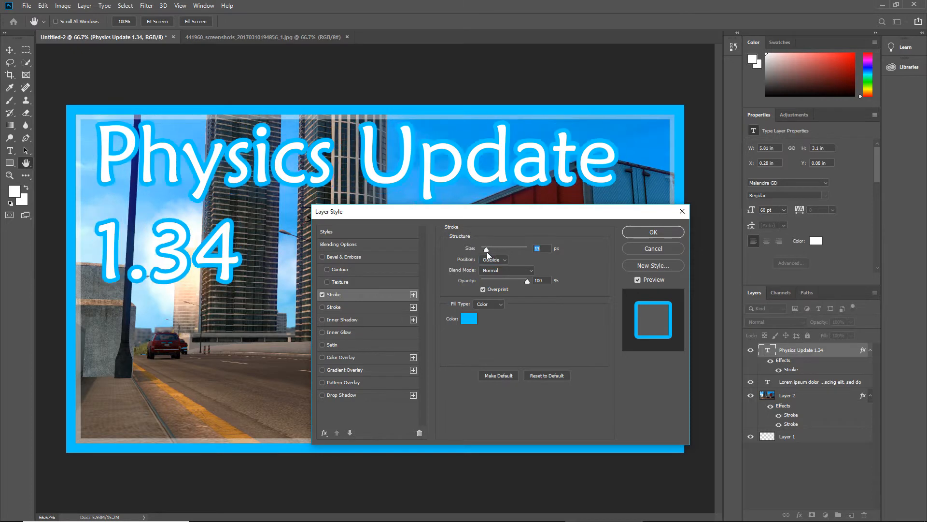
key("Down")
key("Down")
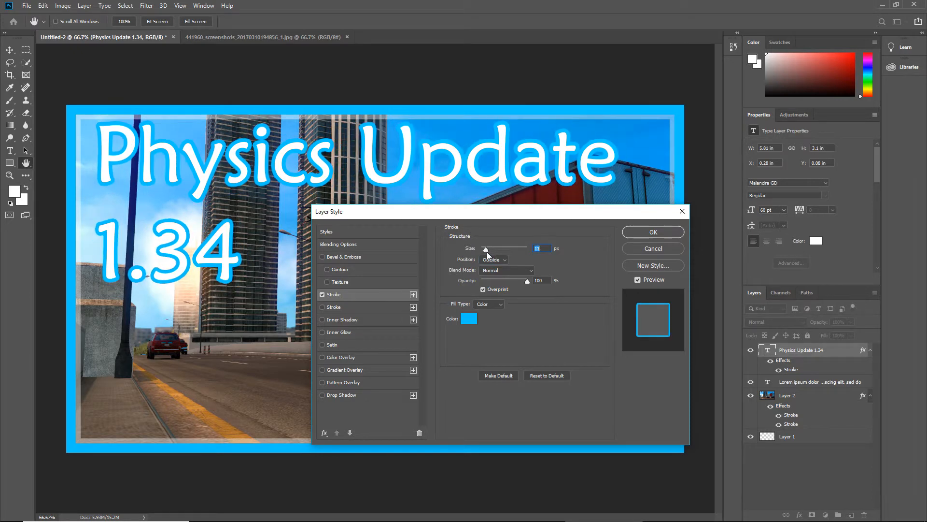
key("Down")
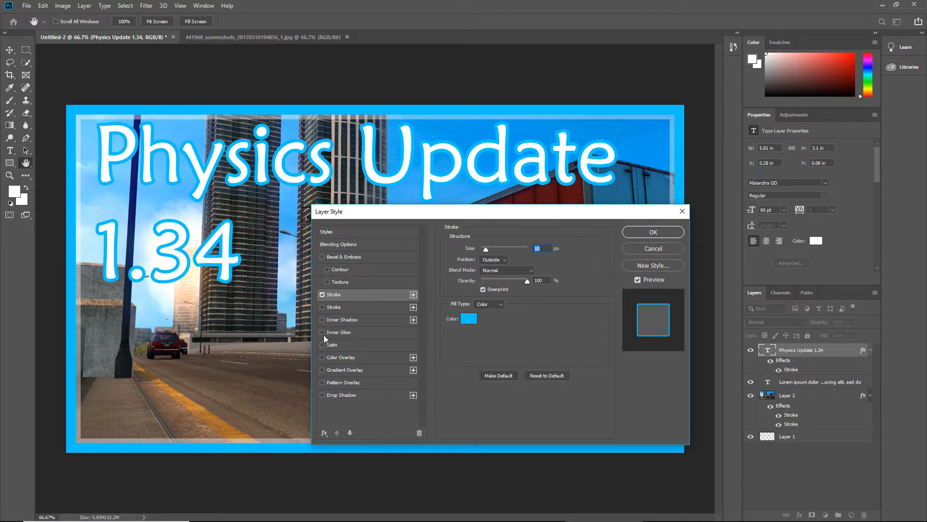
Add an Outer Glow effect to the layer style of the "Physics Update 1.34" text
left_click(325, 433)
left_click(380, 426)
left_click(325, 432)
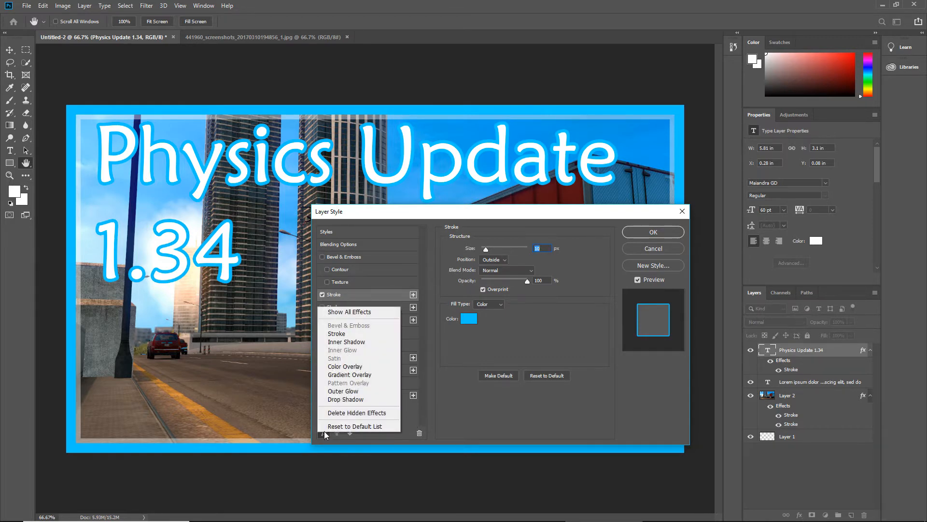
left_click(343, 391)
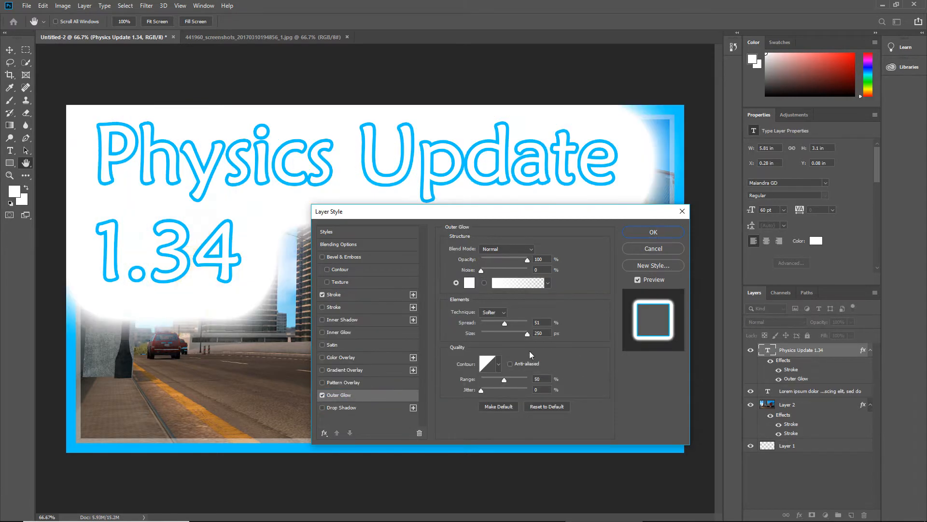
Set the title text's Outer Glow spread to 0% and its size to about 53 px, and apply the layer style
left_click_drag(484, 215, 409, 204)
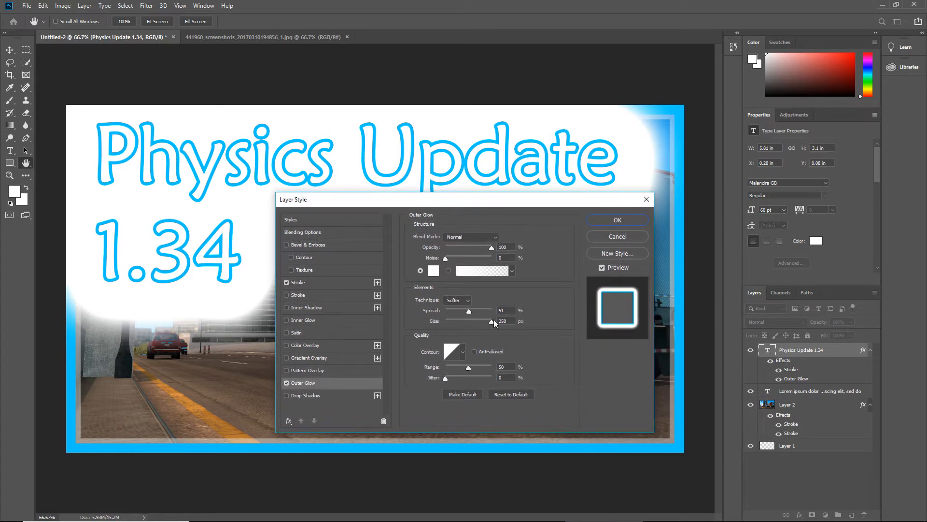
left_click_drag(492, 320, 439, 315)
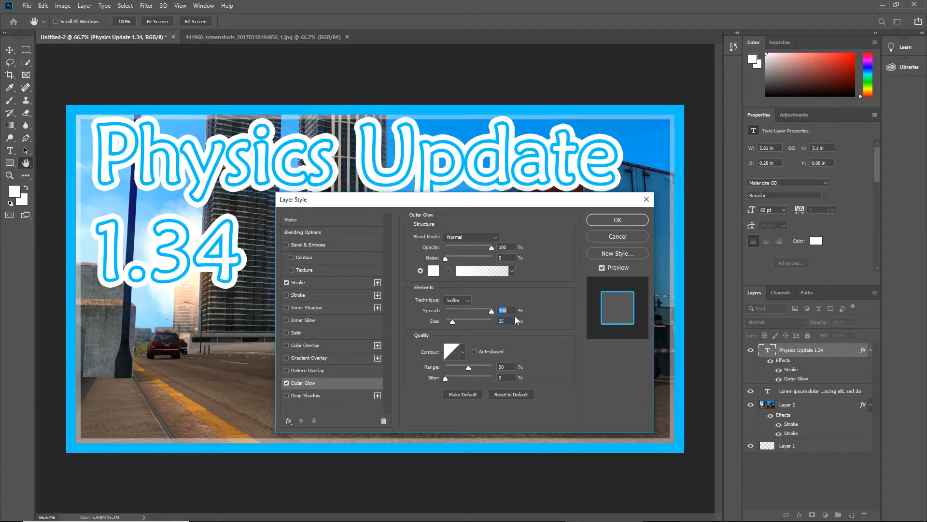
left_click_drag(494, 310, 451, 322)
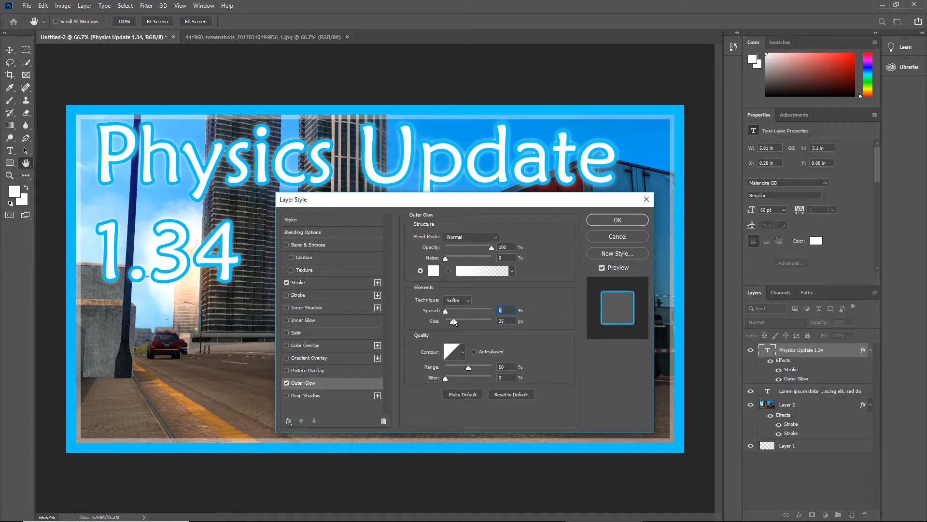
left_click_drag(452, 320, 459, 321)
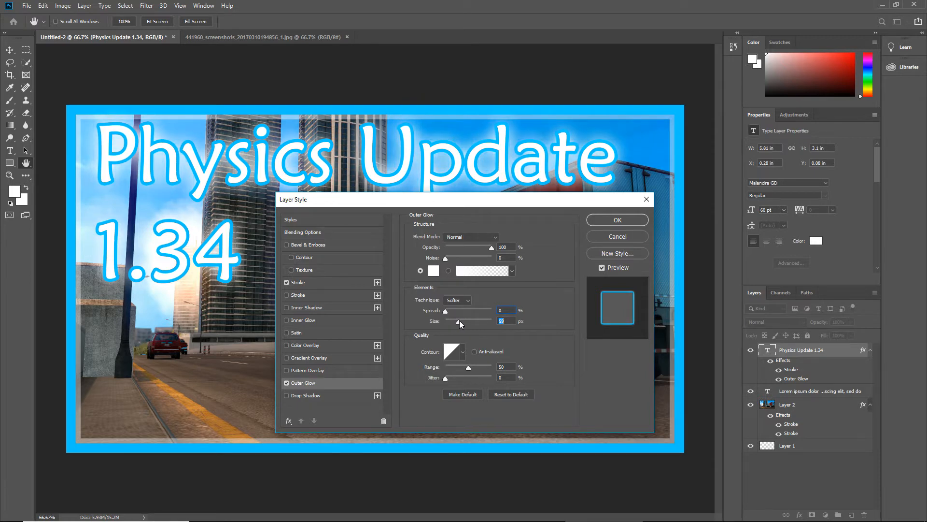
left_click(618, 223)
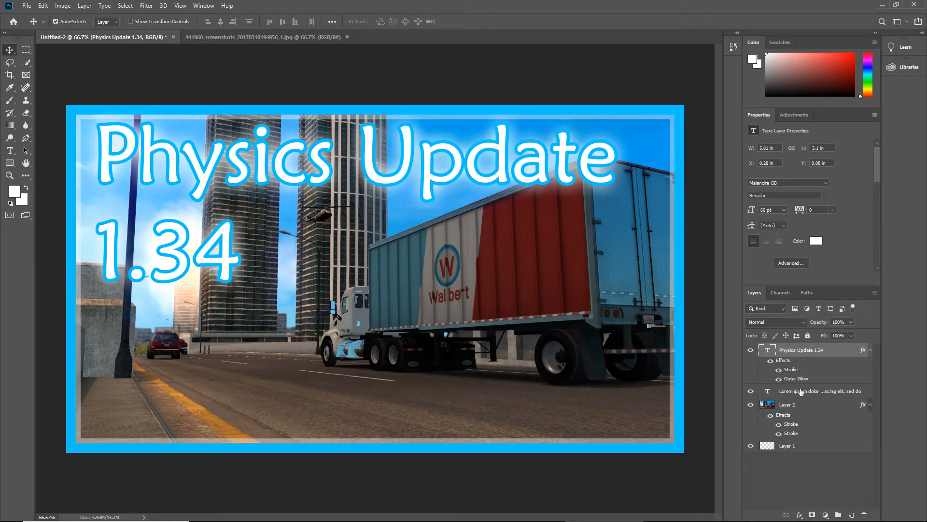
Move the "Physics Update 1.34" text slightly down and left, to about X 0.21 in and Y 0.16 in
left_click_drag(205, 181, 204, 187)
key("Left")
key("Left")
key("Left")
key("Left")
key("Left")
key("Left")
key("Left")
key("Left")
key("Left")
key("Left")
key("Left")
key("Left")
key("Left")
key("Left")
key("Left")
key("Left")
key("Left")
key("Left")
key("Left")
key("Left")
key("Left")
key("Up")
key("Up")
key("Up")
key("Up")
key("Up")
key("Up")
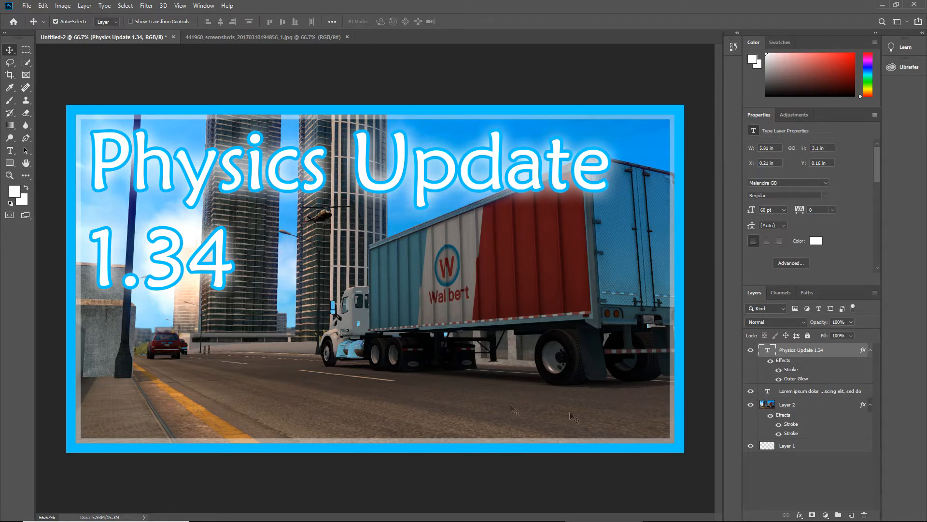
Open Euro_Truck_Simulator_2_logo.png from the Images folder inside D:\Files\GFX Elements And Random Images
left_click(24, 8)
left_click(30, 27)
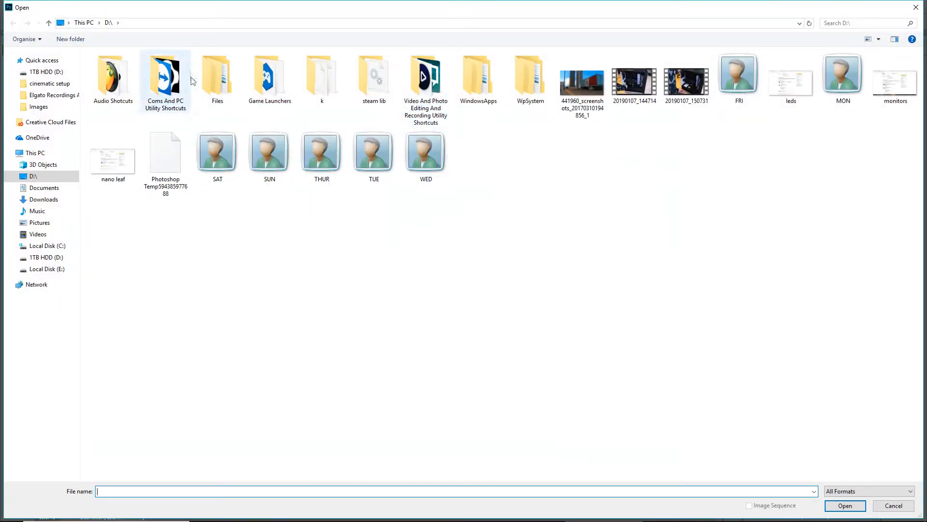
double_click(204, 79)
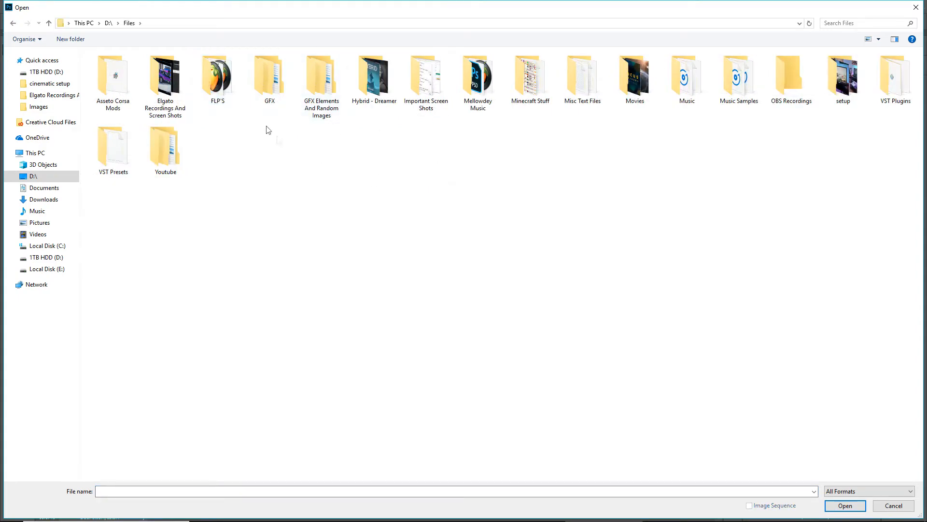
double_click(321, 80)
double_click(116, 71)
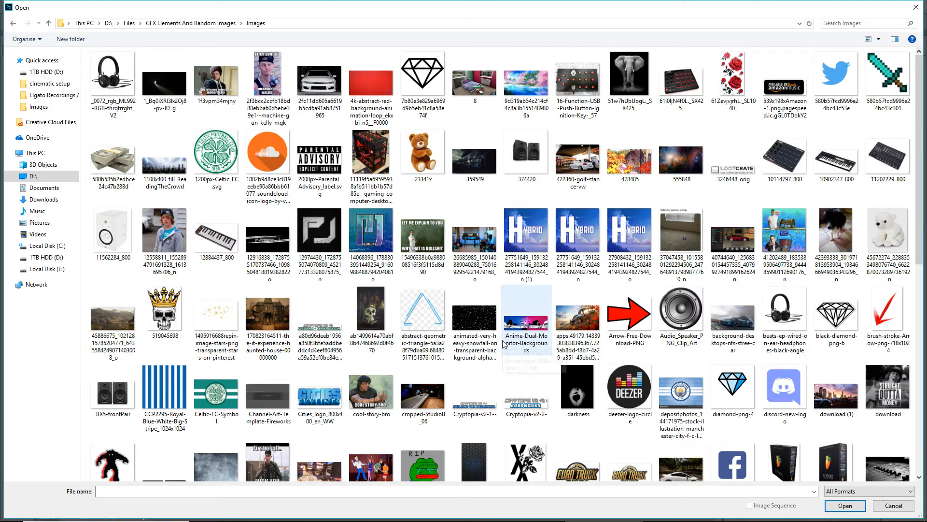
scroll(503, 344, "down", 10)
scroll(599, 415, "up", 3)
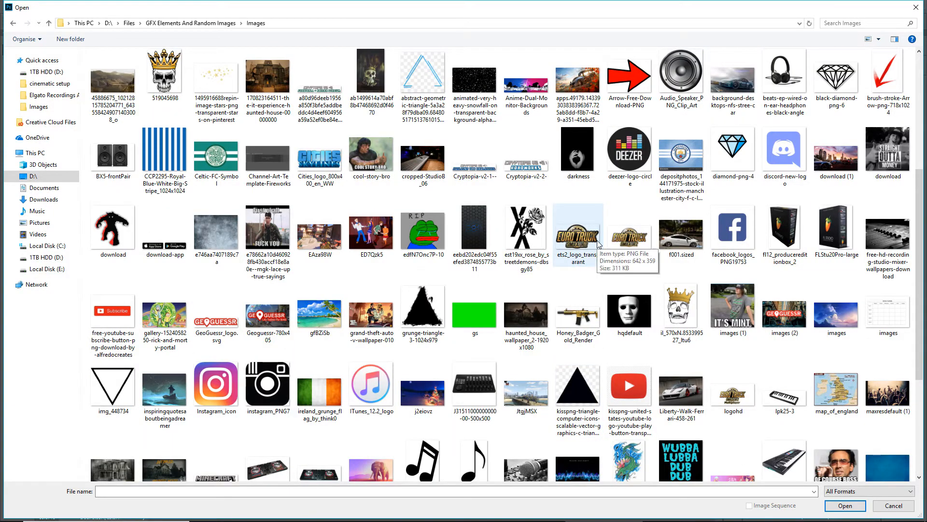
left_click(628, 239)
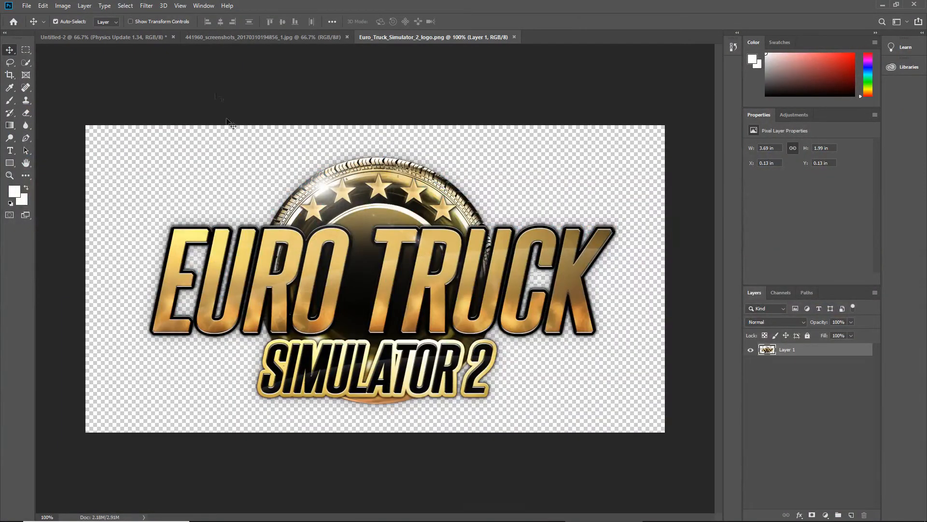
Copy the Euro Truck Simulator 2 logo layer into the Untitled-2 document, placing it over the lower part of the truck
left_click(251, 37)
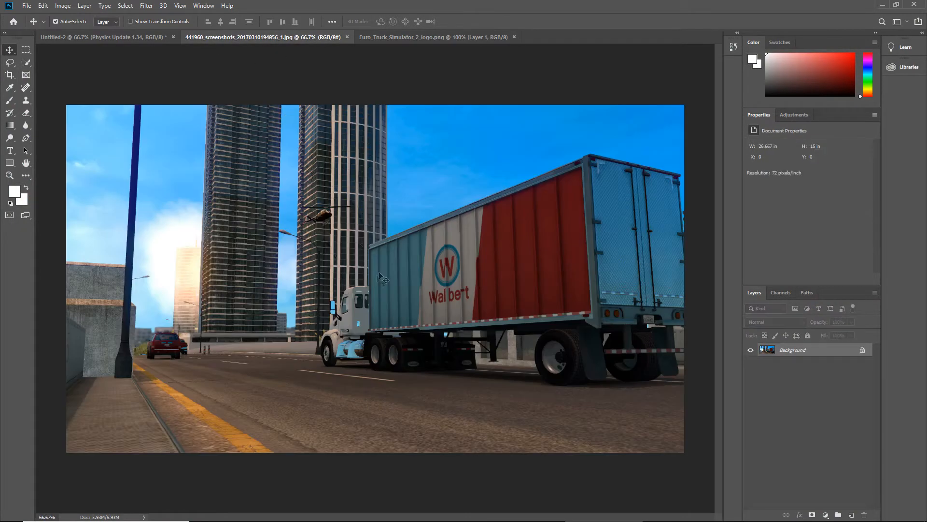
left_click(401, 35)
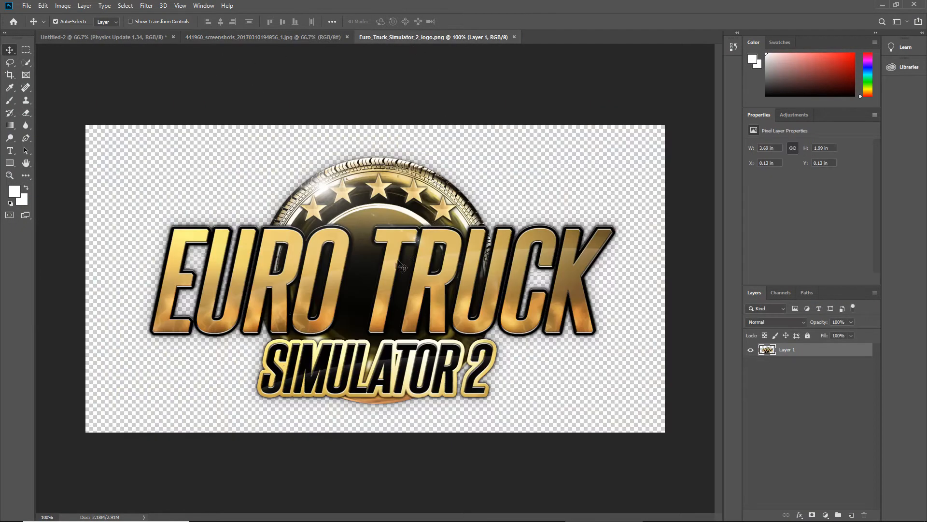
left_click_drag(396, 264, 439, 347)
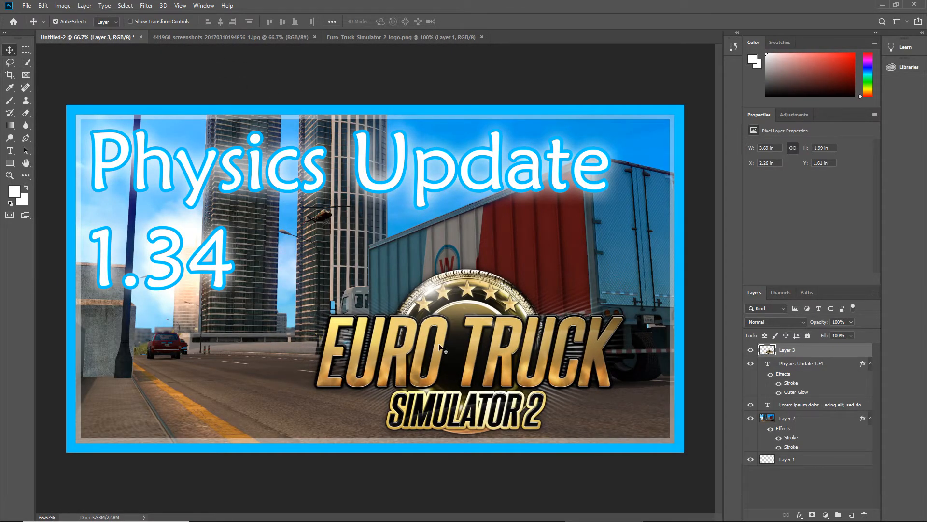
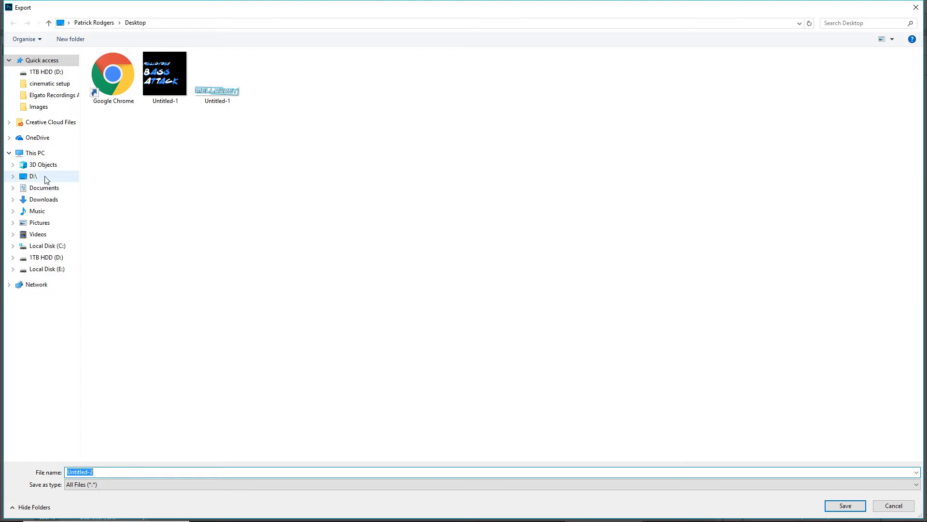
Export the finished truck graphic to D:\ under the file name sc
left_click(136, 472)
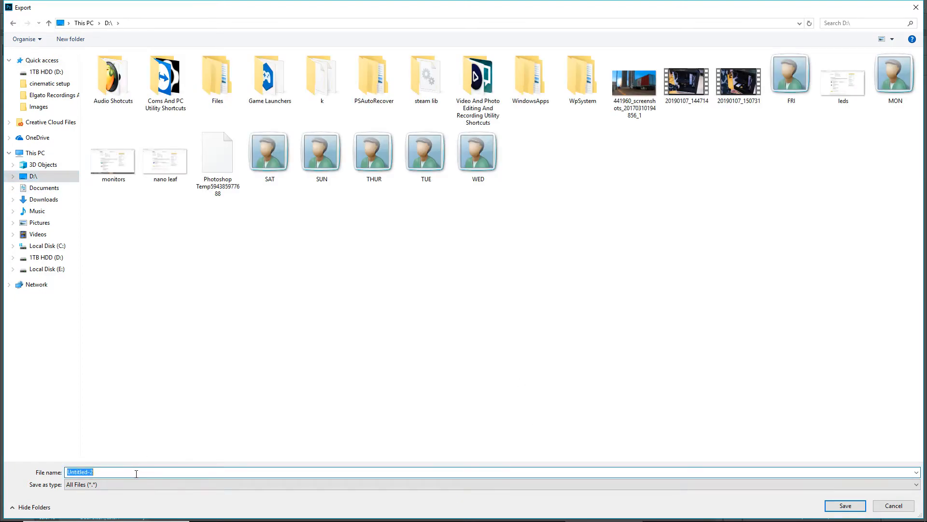
type("sc")
left_click(840, 506)
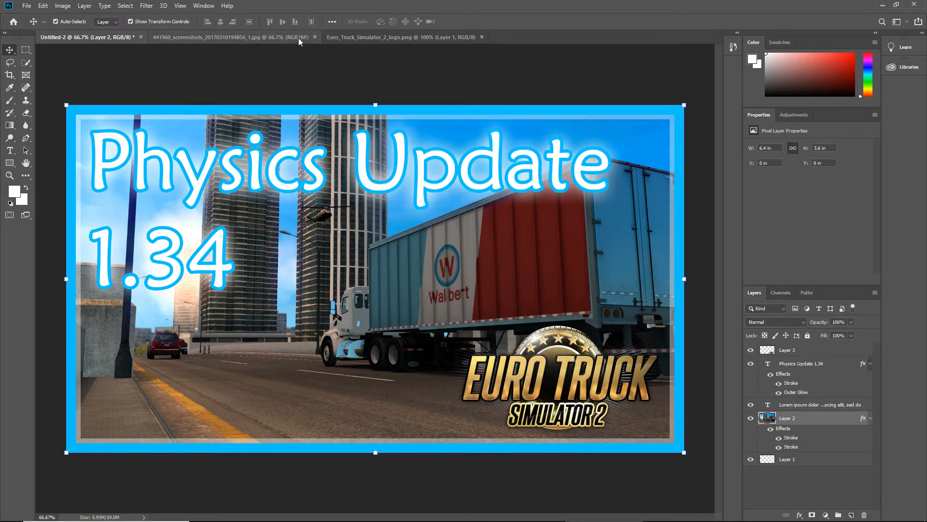
left_click(141, 37)
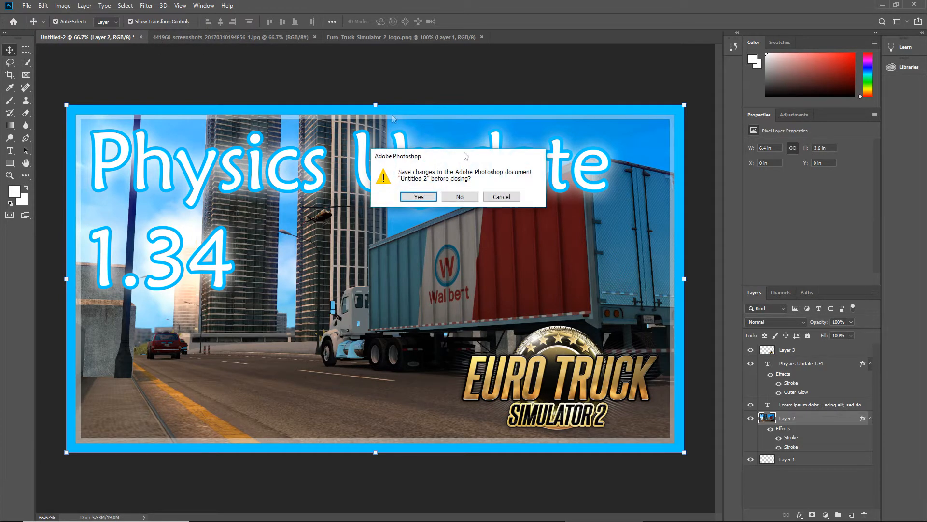
left_click(423, 198)
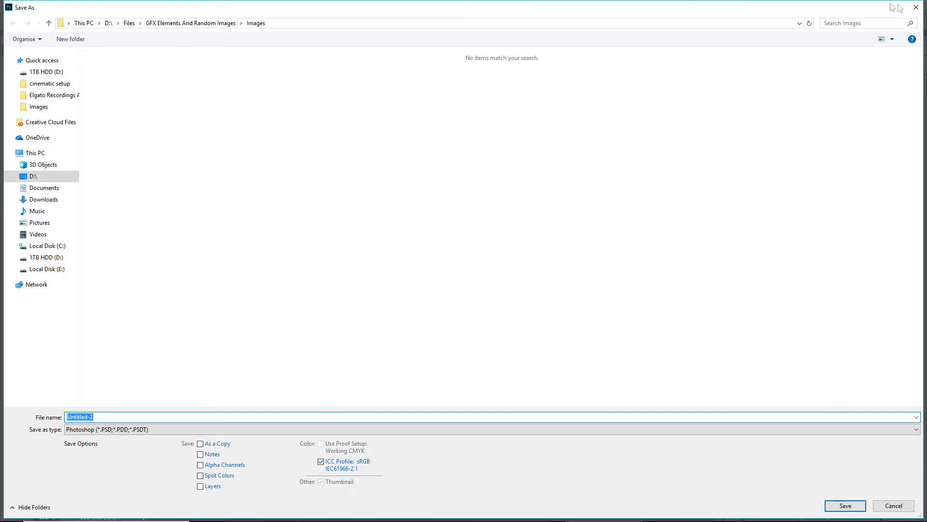
left_click(913, 6)
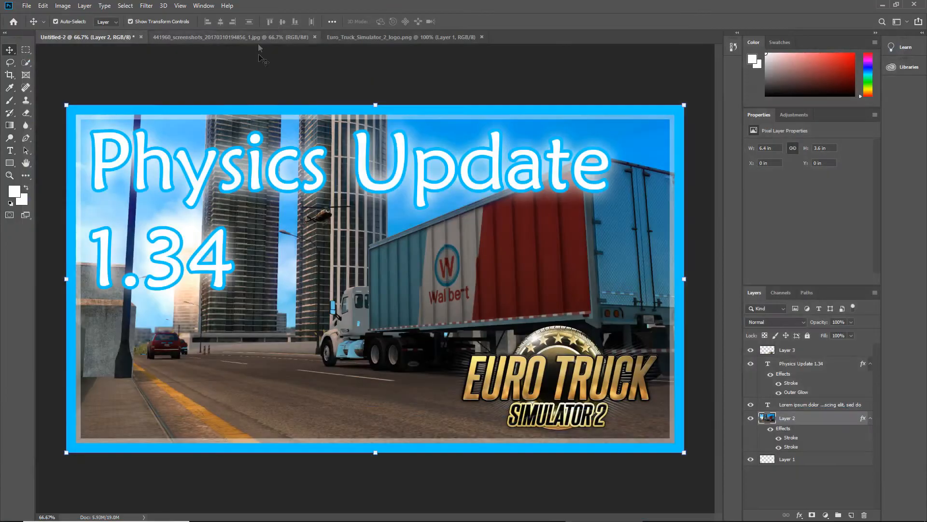
Close the Untitled-2 document without saving its changes, and close the Euro_Truck_Simulator_2_logo.png file
left_click(143, 36)
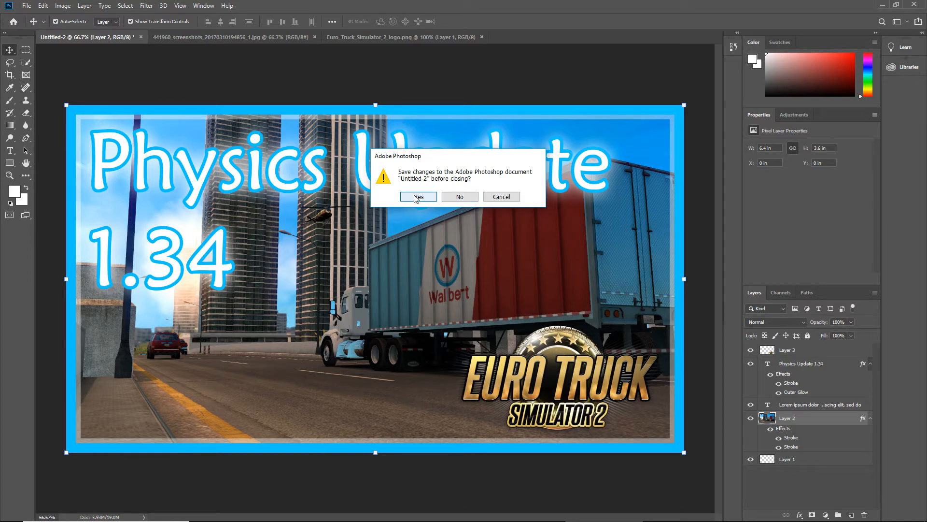
left_click(459, 198)
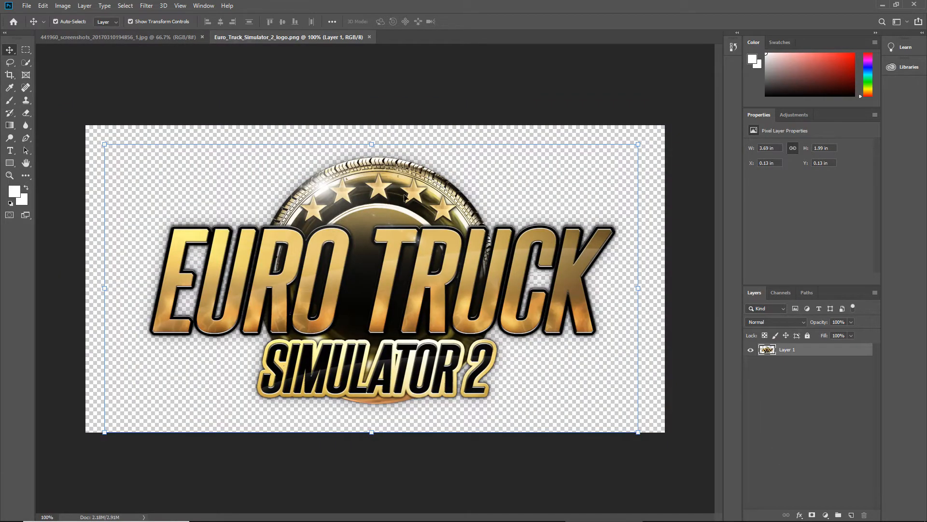
left_click(369, 37)
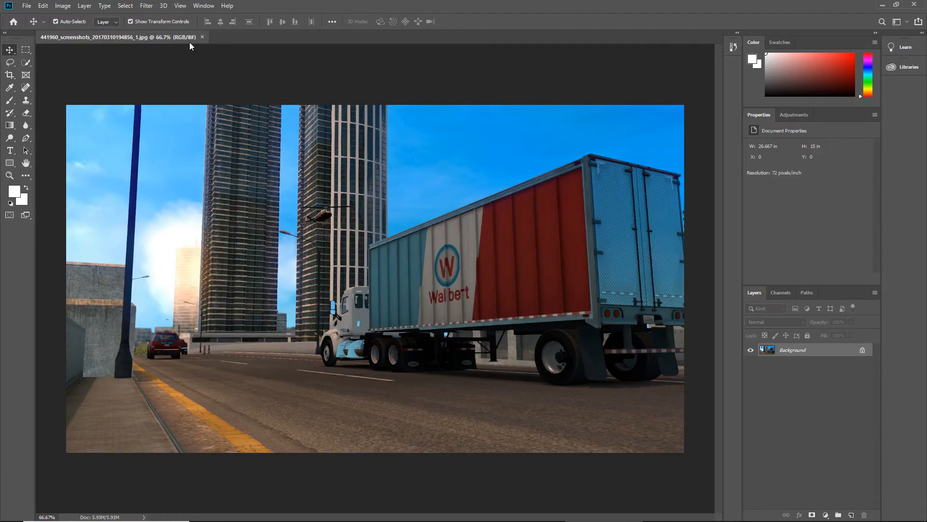
Create a new 1920 × 1080 px document at 300 pixels/inch in RGB Color with a transparent background
left_click(33, 6)
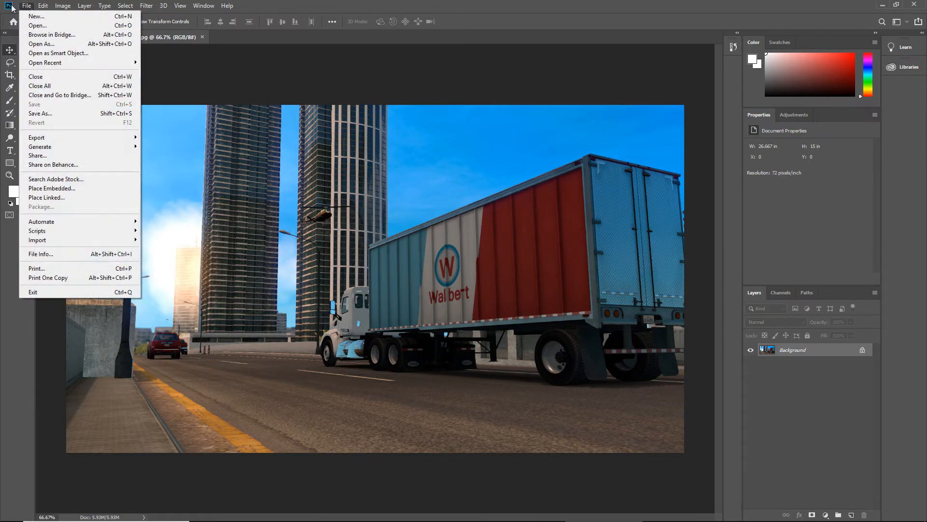
left_click(35, 16)
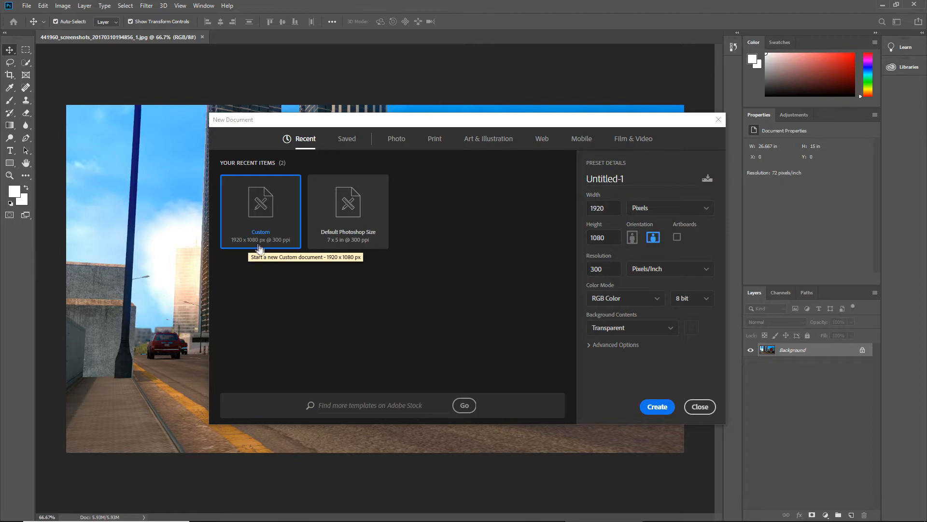
left_click(645, 408)
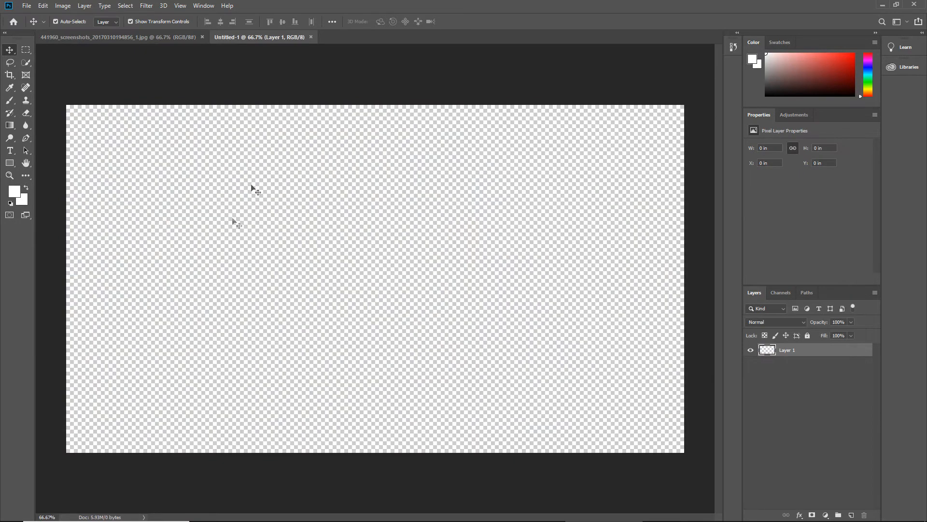
Copy the truck screenshot into the Untitled-1 document as a new layer, fit it over the whole canvas, and deselect the layer
left_click(176, 36)
left_click_drag(207, 44, 71, 41)
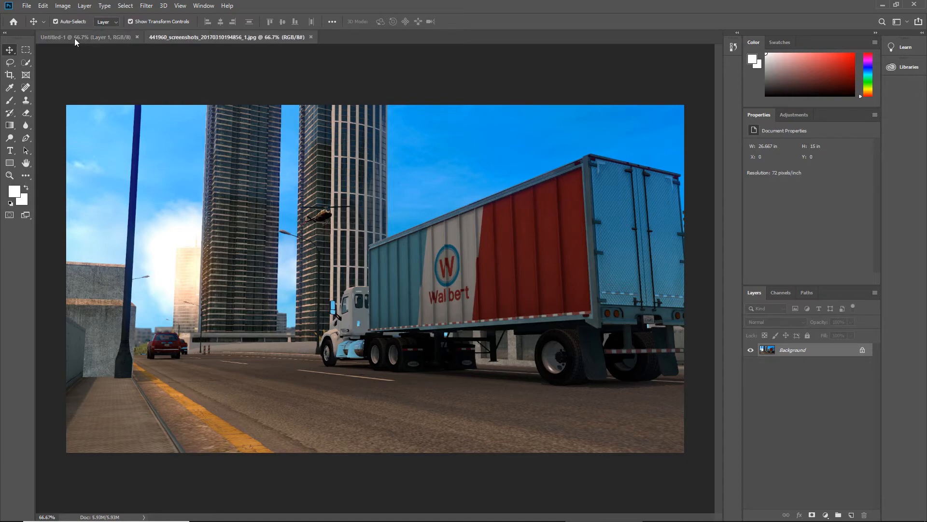
left_click(75, 39)
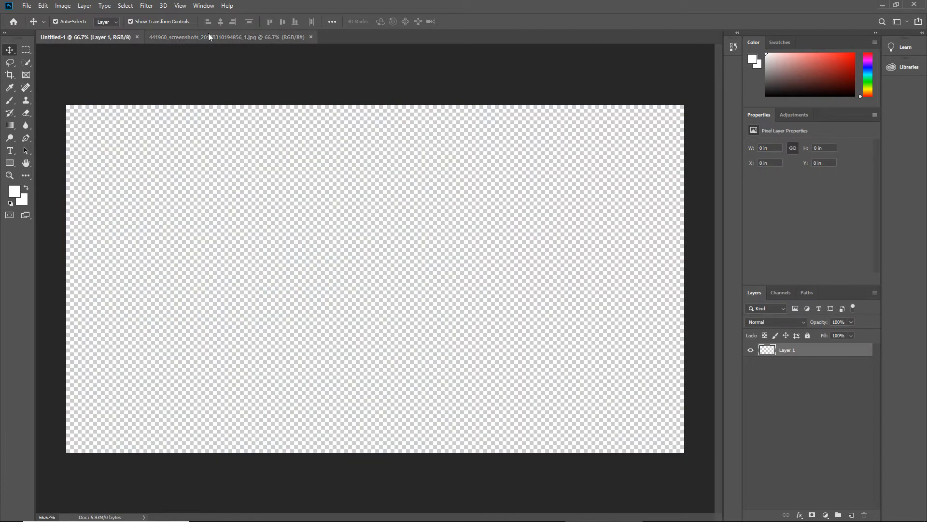
left_click(209, 37)
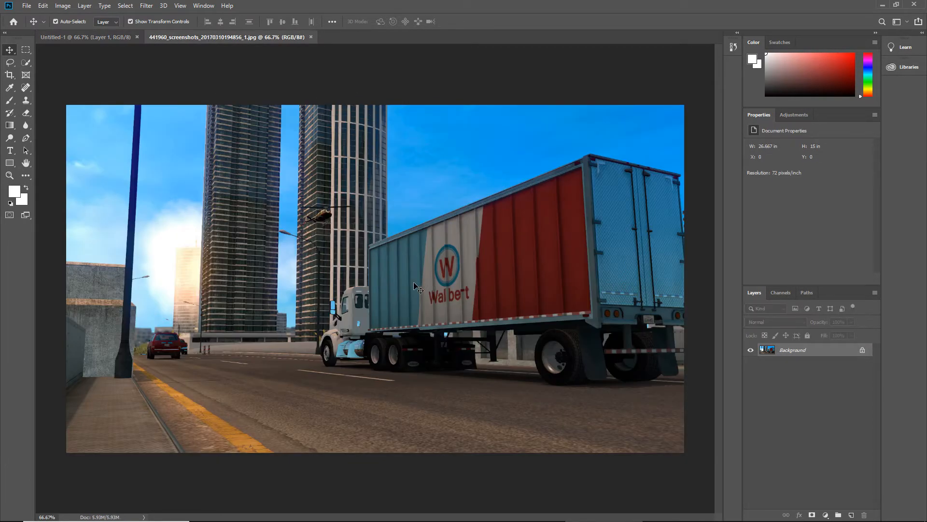
left_click(74, 39)
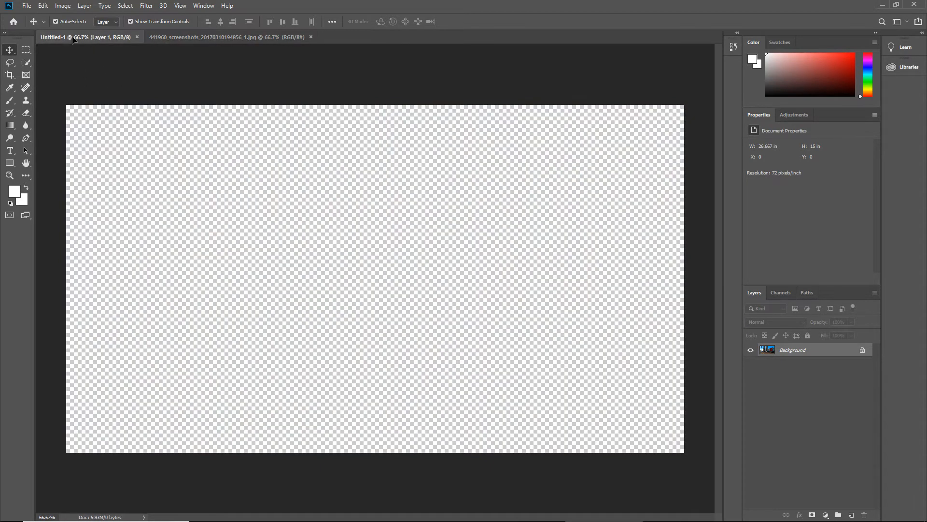
key("ctrl+v")
left_click_drag(214, 211, 308, 258)
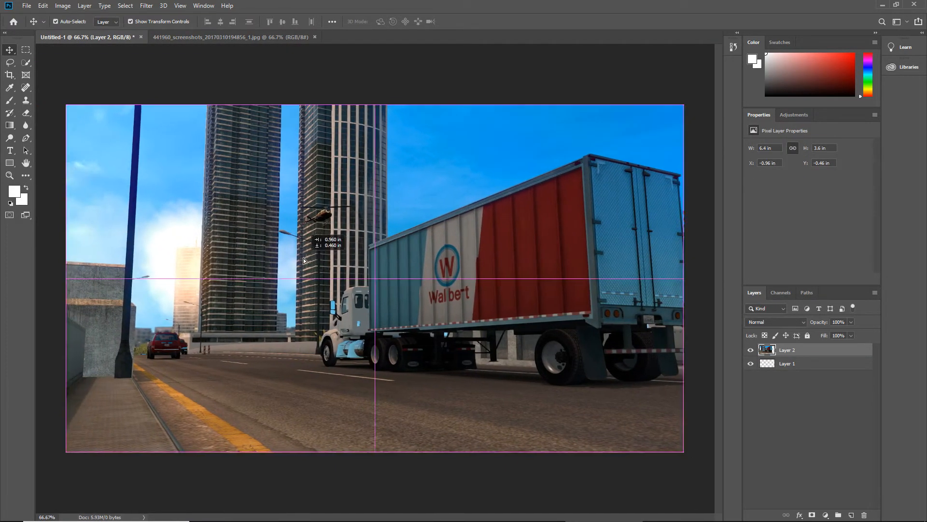
left_click(217, 496)
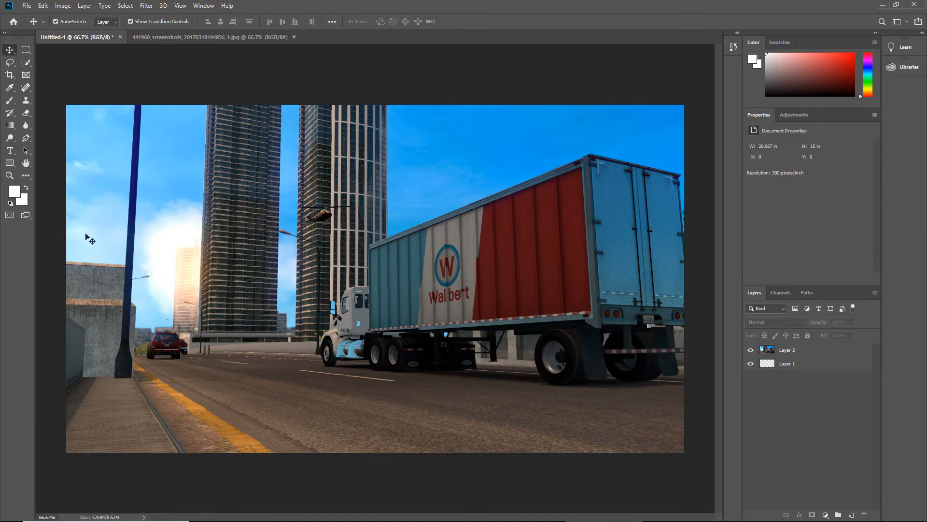
Try the Magic Wand tool on the trailer, and make Layer 2 with the truck picture the active layer
left_click(29, 63)
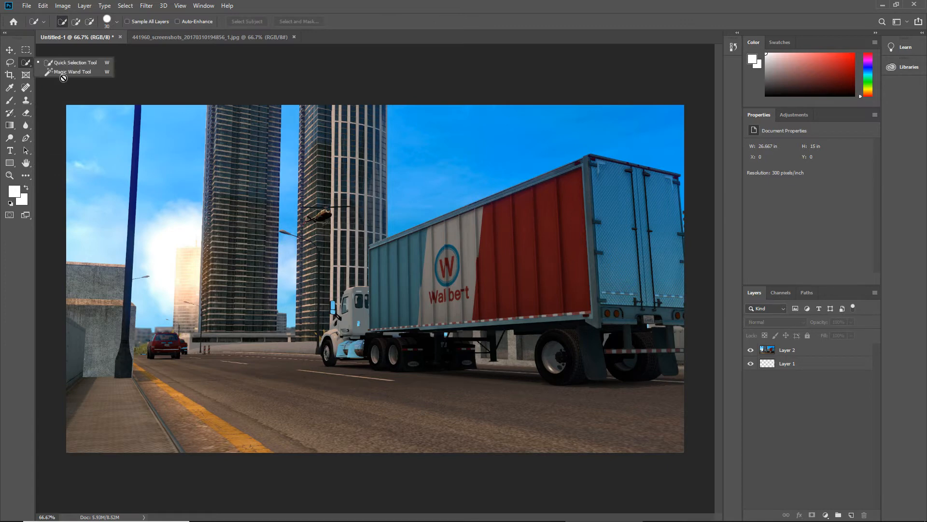
left_click(60, 72)
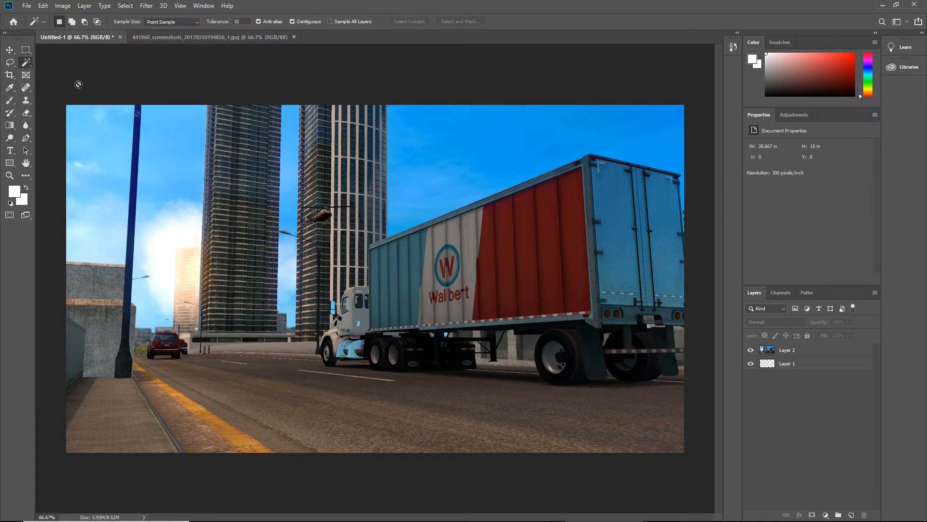
left_click(397, 291)
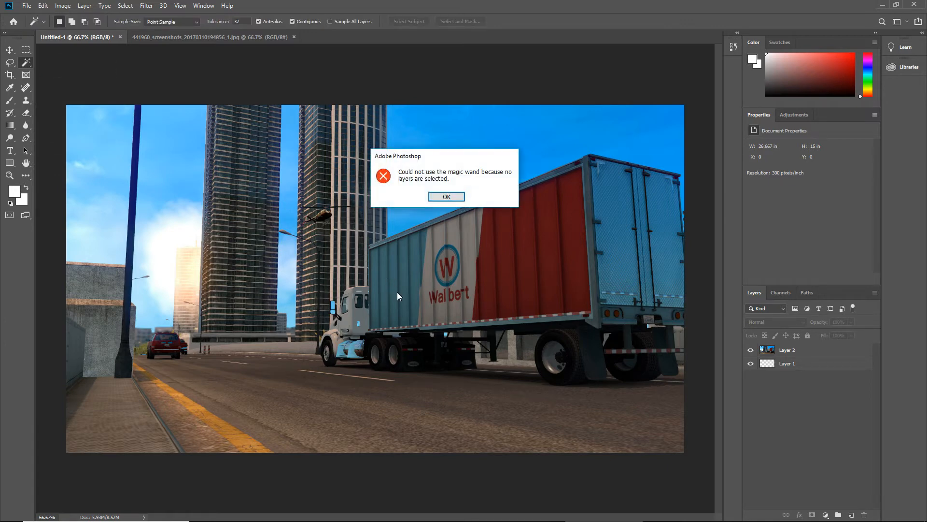
left_click(445, 197)
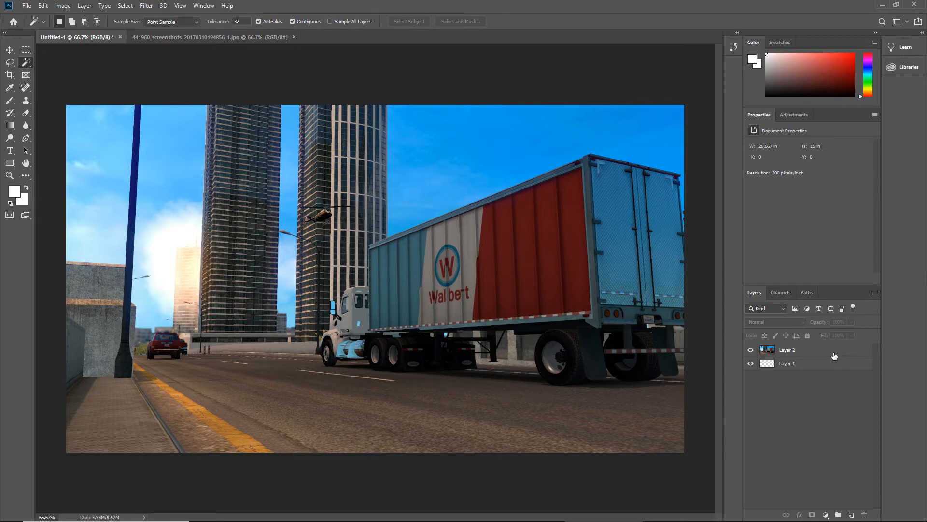
left_click(834, 356)
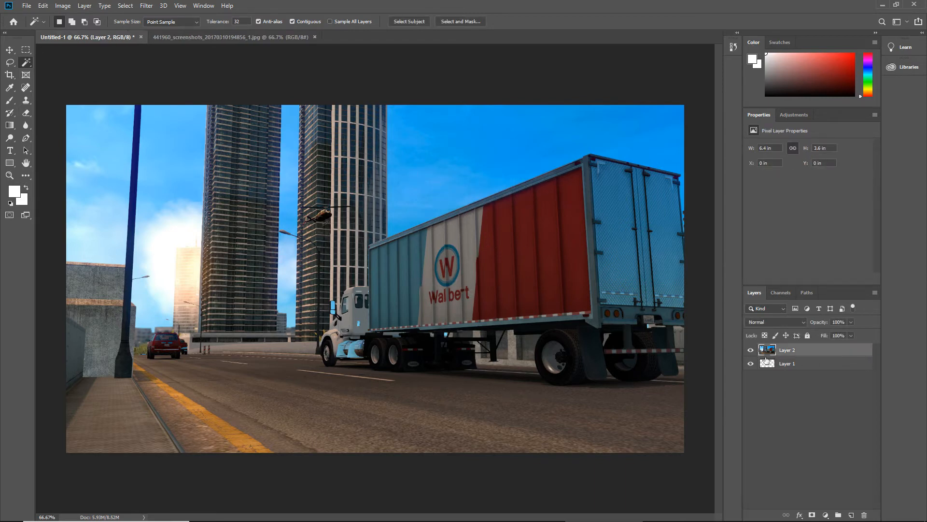
Select the trailer's red and white side panels with the Magic Wand, adding each area to the selection
left_click(525, 264)
left_click(532, 240)
left_click(74, 22)
left_click(499, 261)
left_click(464, 279)
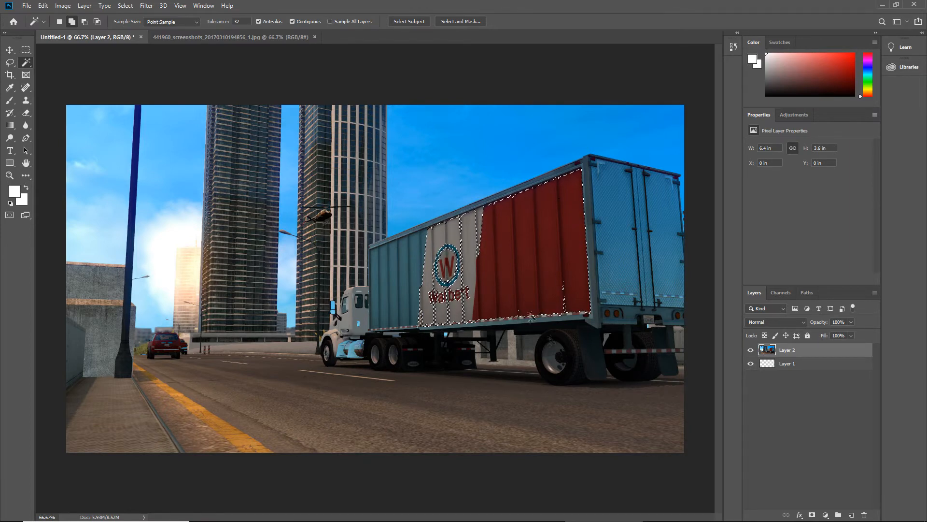
Clear the trailer selection and switch to the Polygonal Lasso tool
left_click(25, 50)
left_click(99, 133)
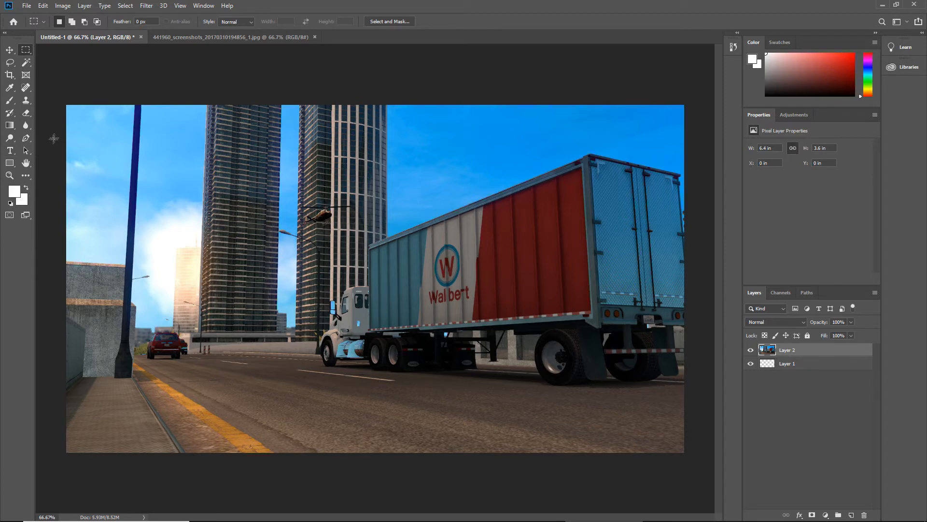
left_click(11, 64)
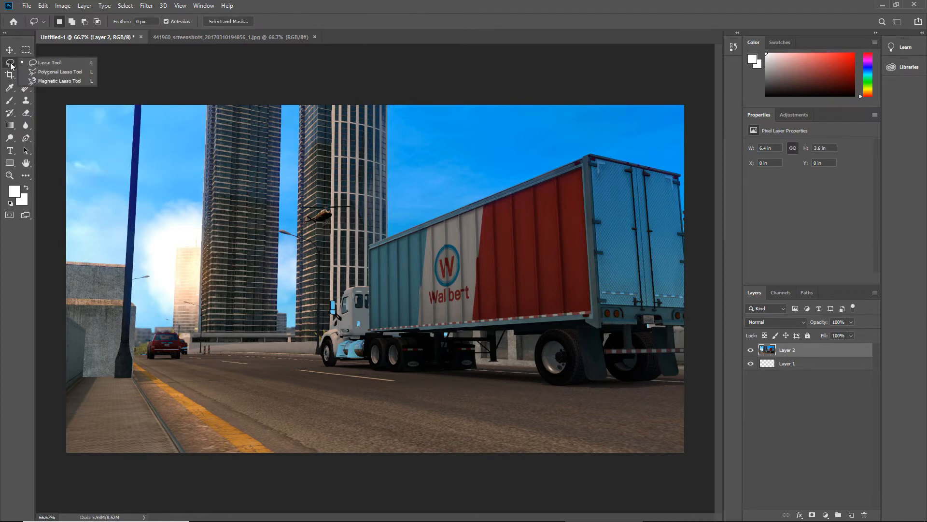
left_click(39, 73)
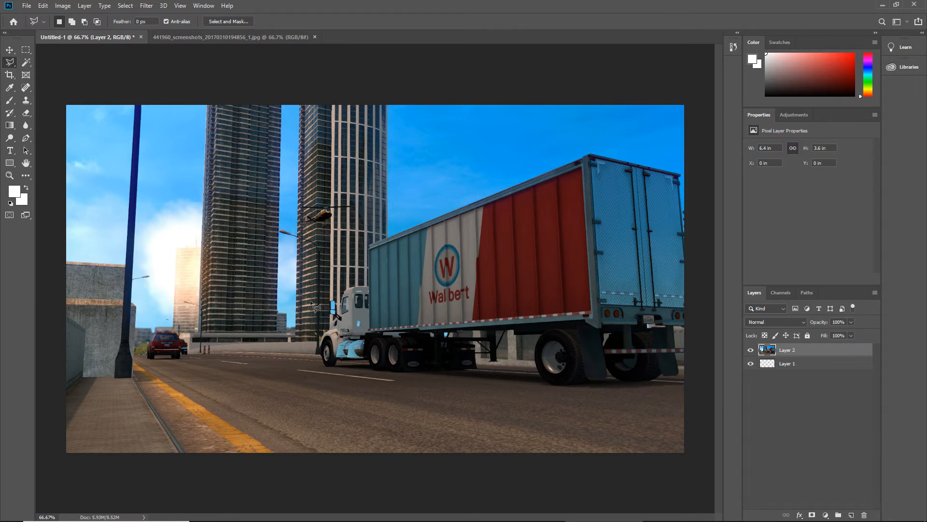
Enable Zoom with Scroll Wheel in the Tools preferences and apply the change
mouse_move(49, 520)
left_click(181, 9)
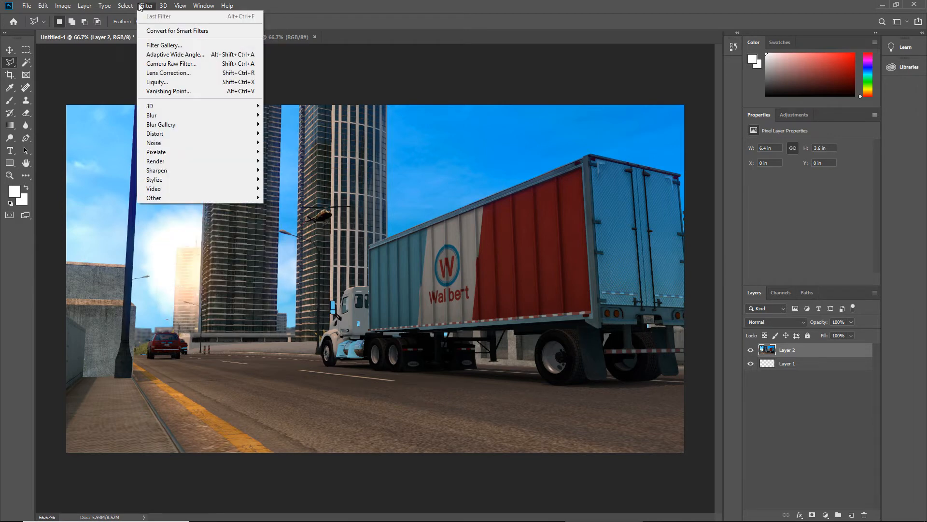
left_click(91, 7)
mouse_move(66, 9)
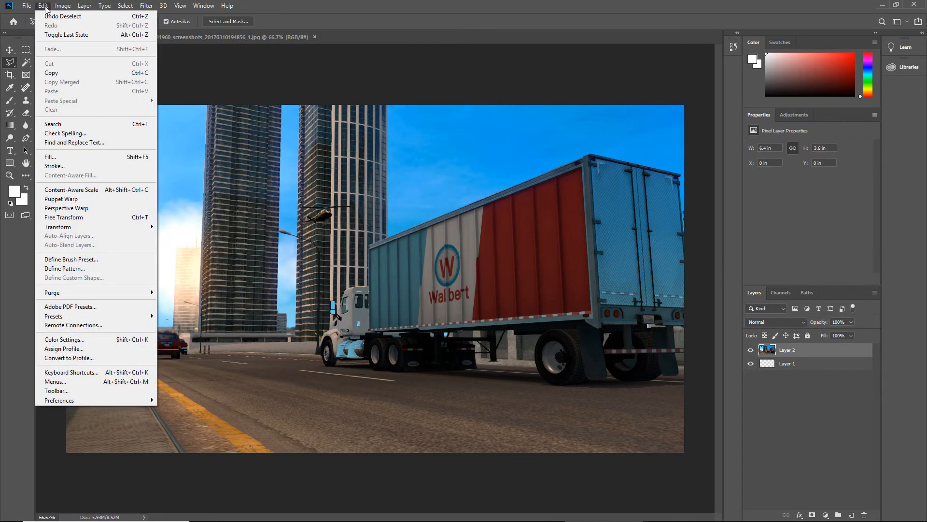
mouse_move(123, 397)
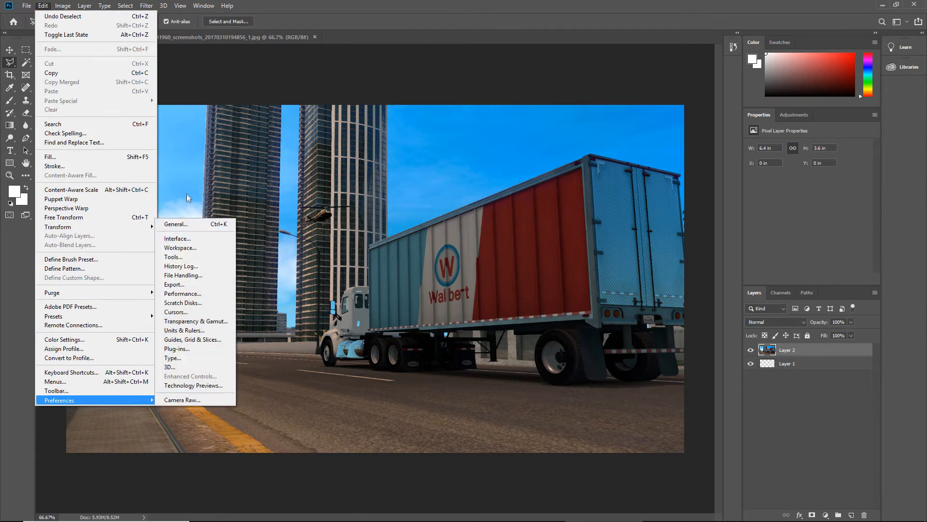
left_click(183, 224)
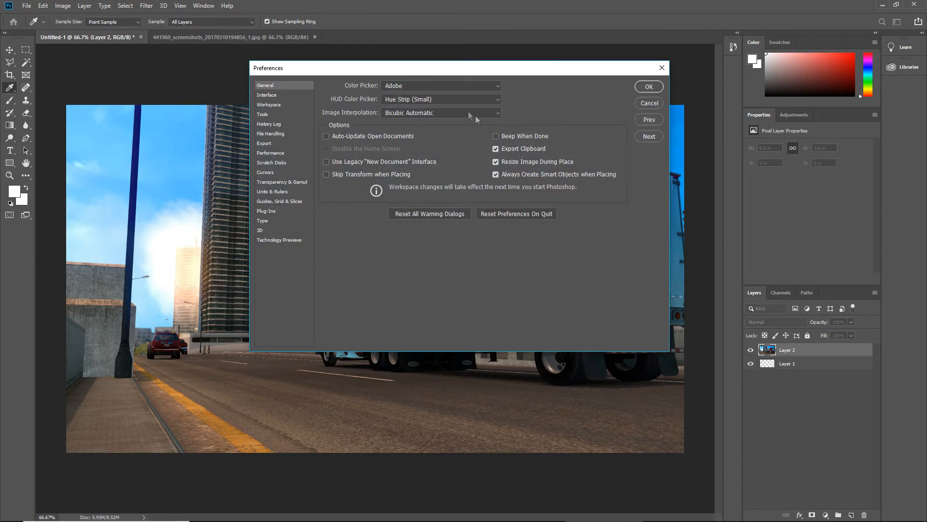
left_click(264, 115)
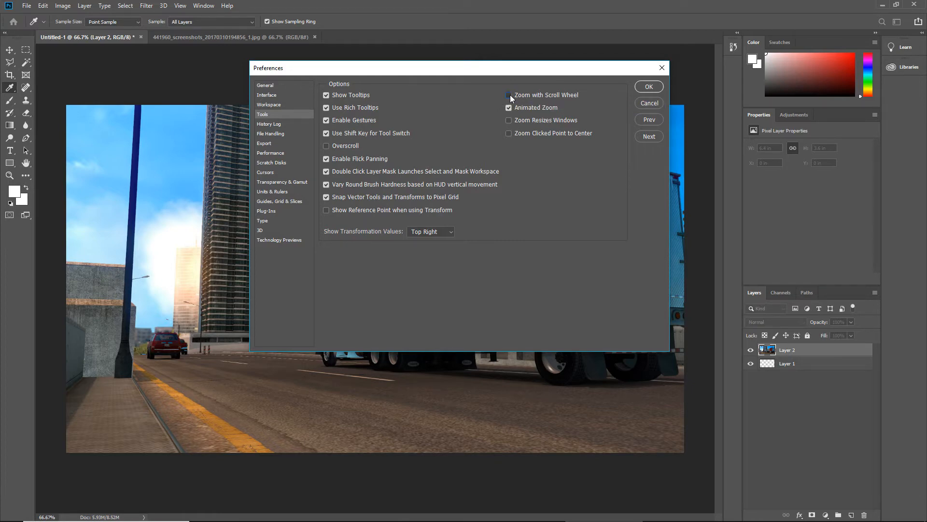
left_click(649, 87)
key("l")
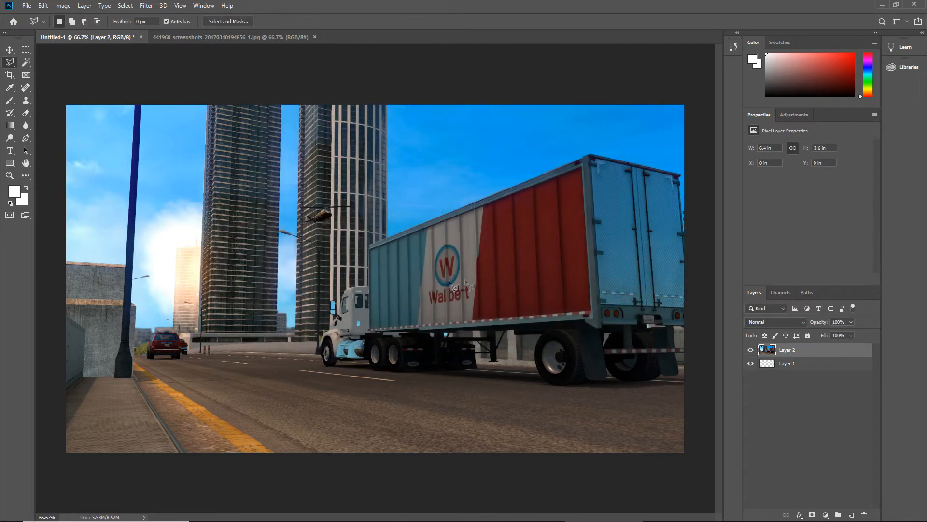
scroll(419, 273, "up", 3)
scroll(421, 273, "up", 4)
scroll(424, 271, "down", 6)
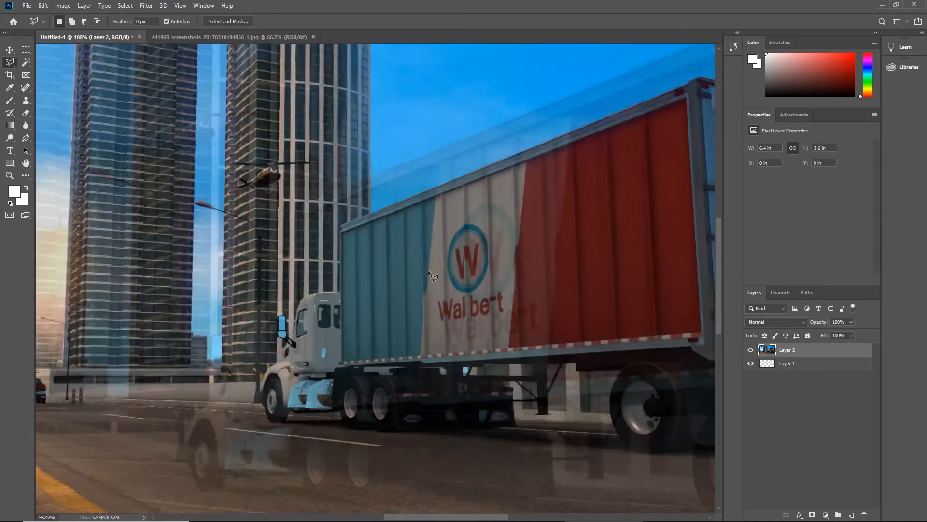
scroll(404, 271, "down", 1)
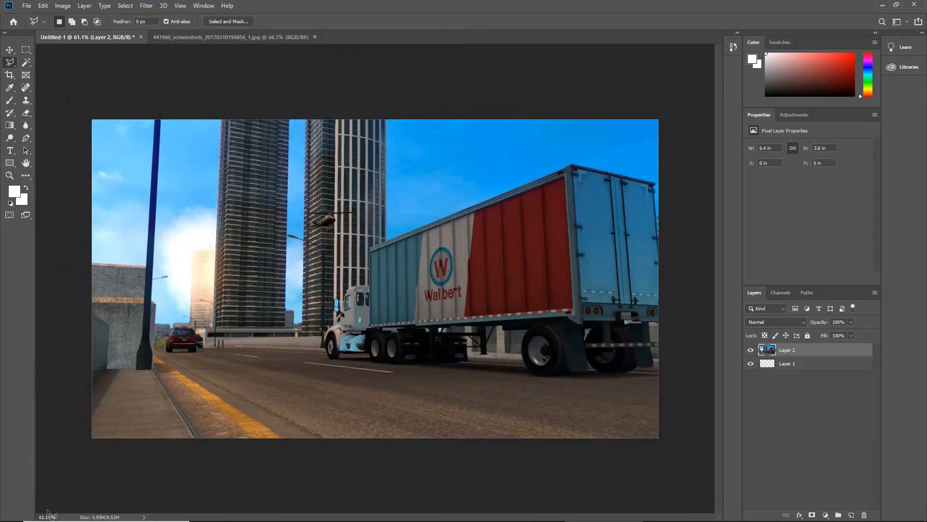
scroll(95, 139, "up", 8)
scroll(98, 127, "down", 8)
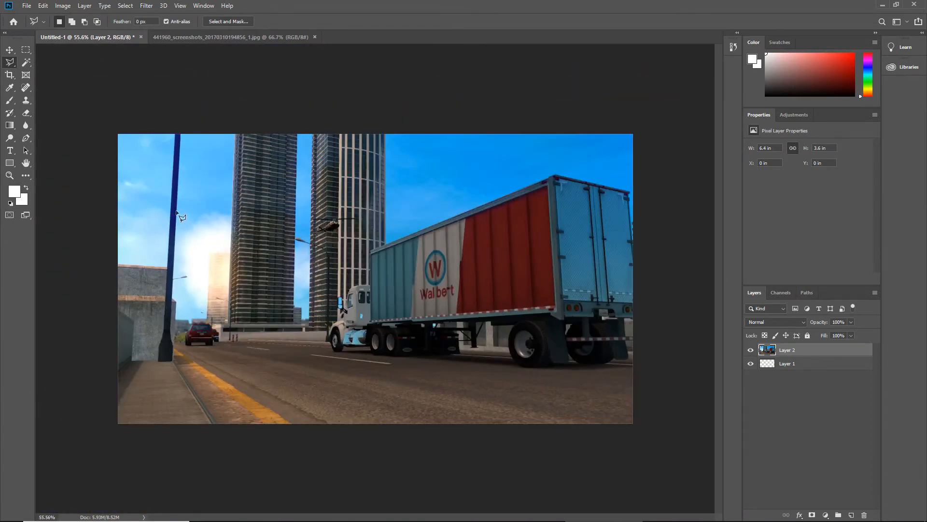
Try the newly enabled zoom by zooming in and out on the trailer wheels and the whole truck
scroll(630, 427, "up", 6)
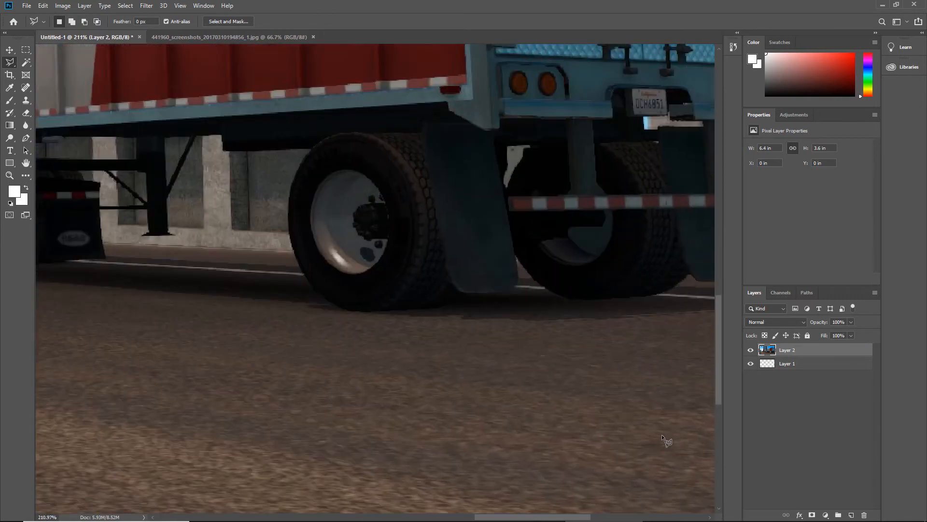
scroll(662, 435, "down", 3)
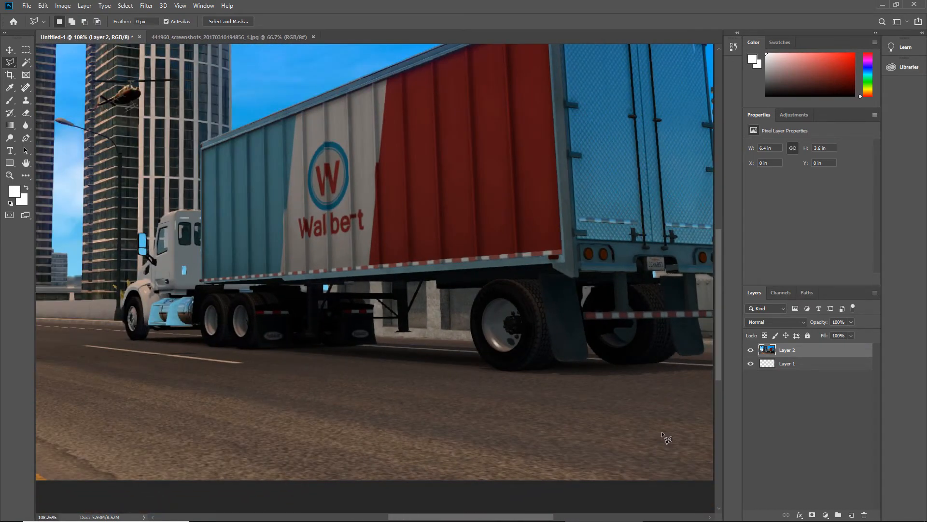
scroll(662, 431, "down", 3)
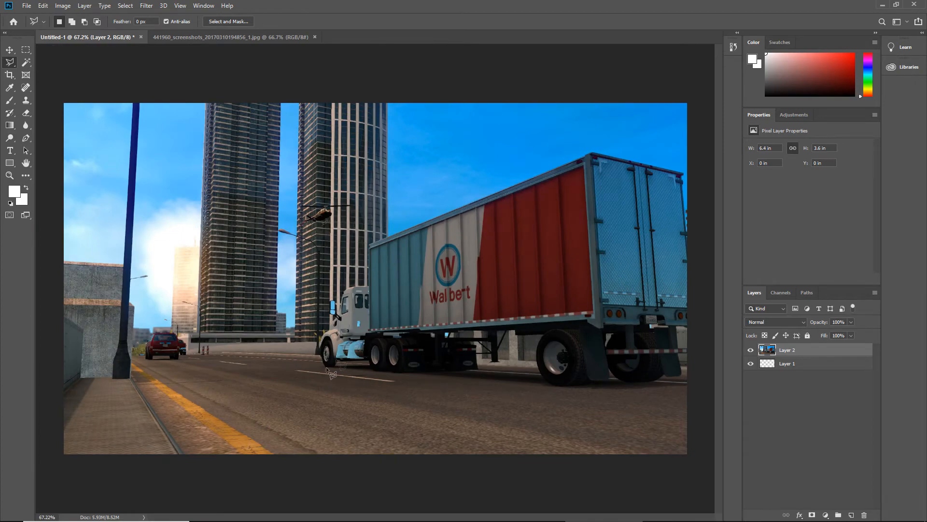
scroll(478, 400, "up", 3)
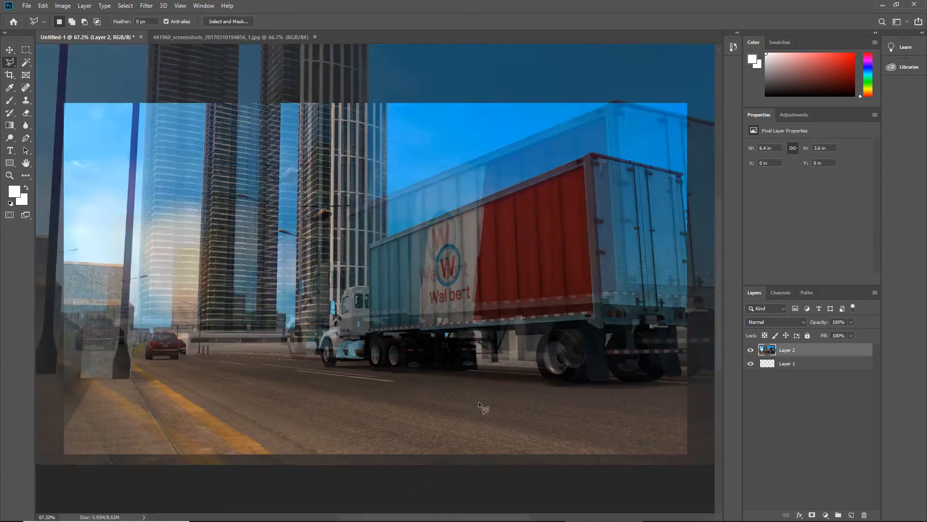
mouse_move(390, 518)
left_mouse_down()
mouse_move(254, 501)
mouse_move(437, 511)
mouse_move(401, 509)
left_mouse_up()
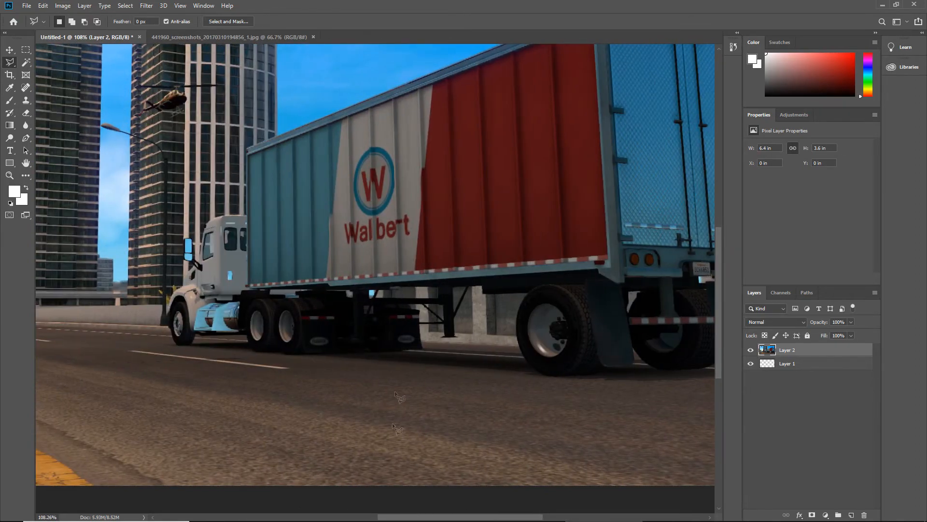
Start a Polygonal Lasso outline at the trailer's front upper corner and trace the roof edge to the rear outer corner
scroll(398, 356, "up", 2)
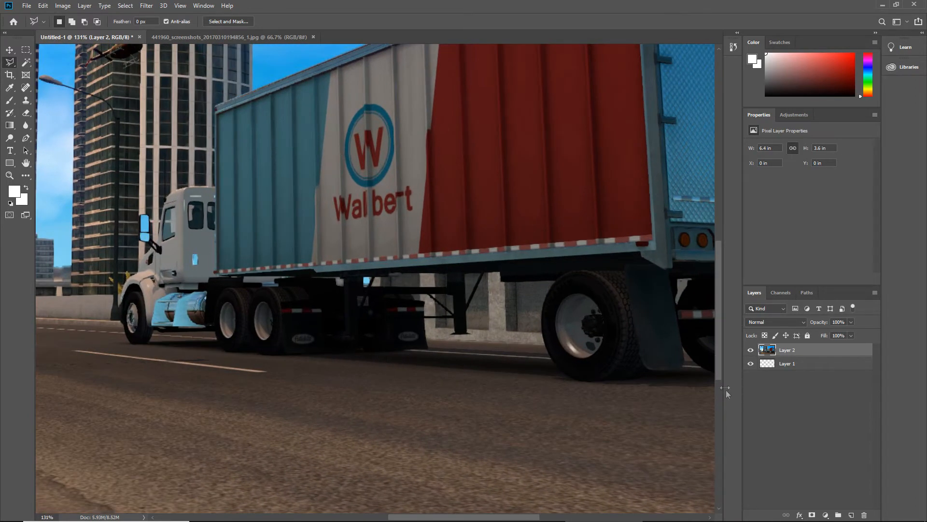
left_click_drag(720, 355, 709, 299)
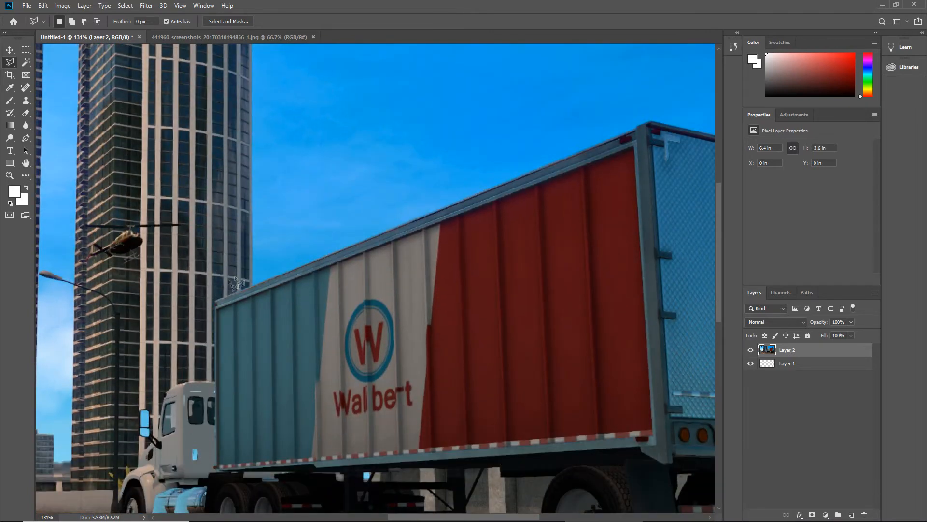
left_click(216, 299)
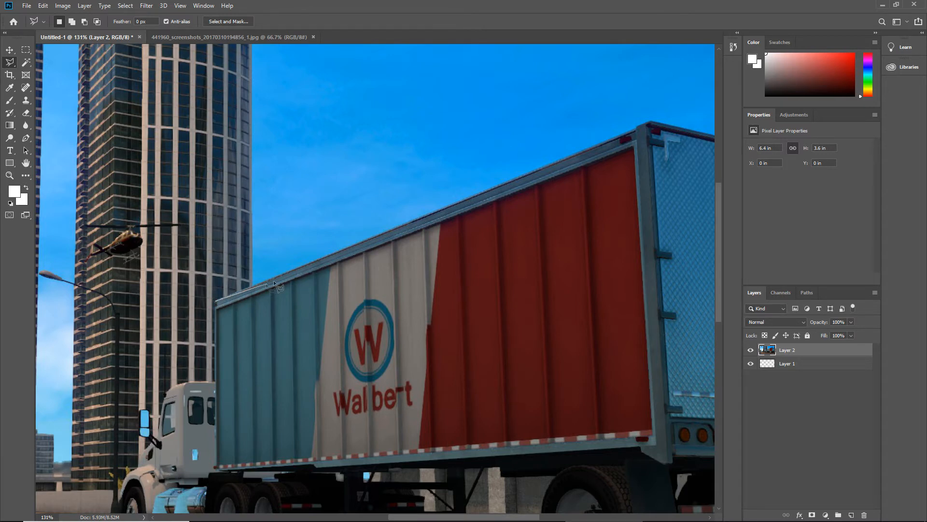
left_click(321, 257)
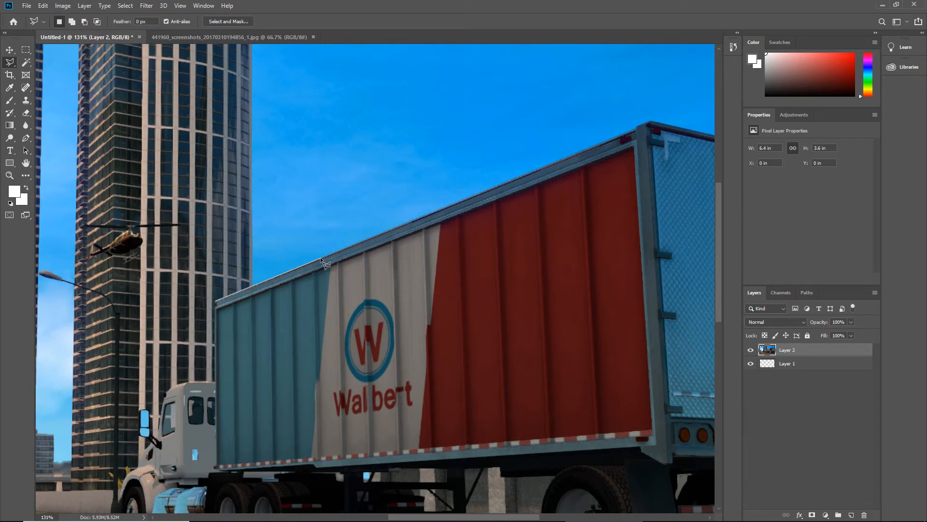
left_click(636, 128)
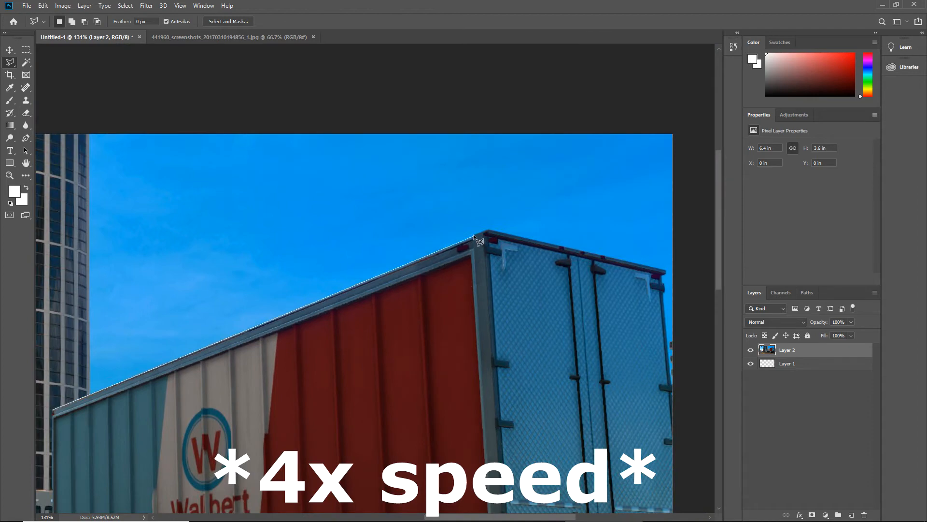
left_click(474, 235)
left_click(486, 230)
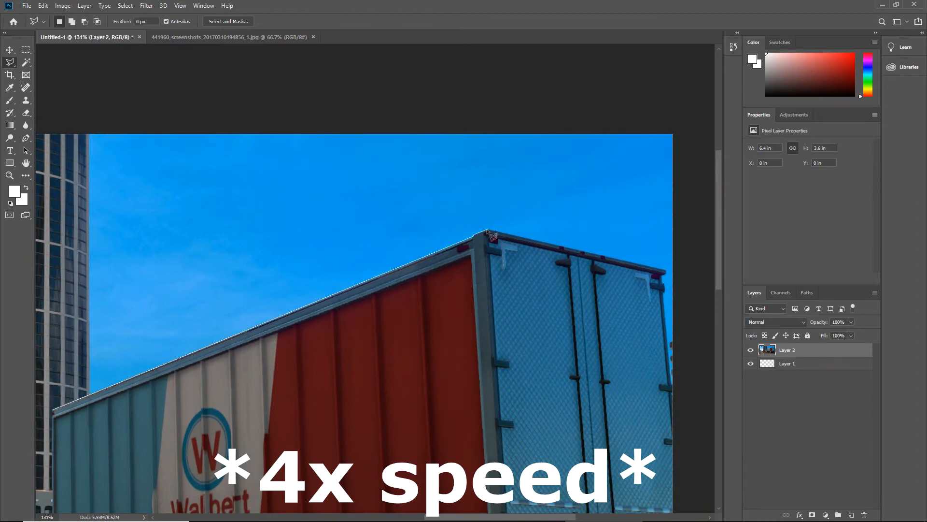
left_click(664, 273)
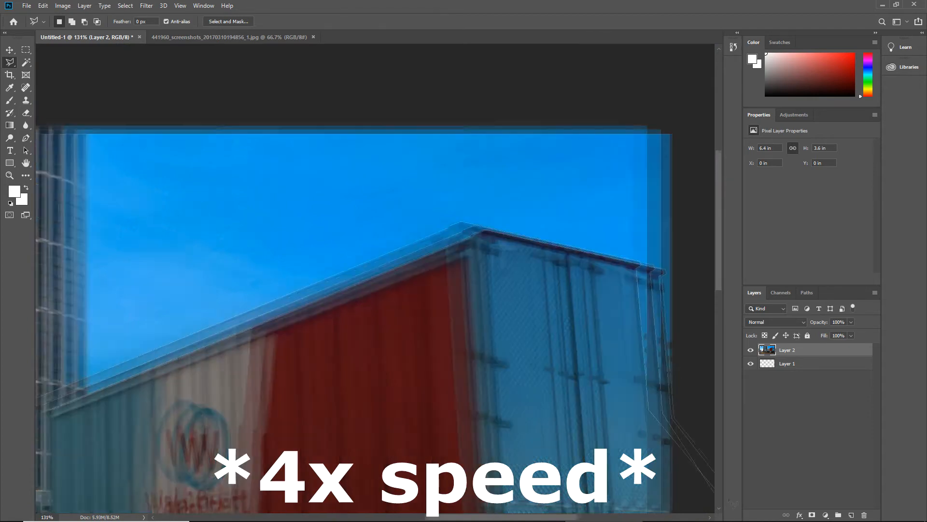
Continue the lasso outline down the trailer's rear edge, around the bumper end and down the outer mud flap
left_click(675, 419)
left_click(528, 329)
left_click(502, 329)
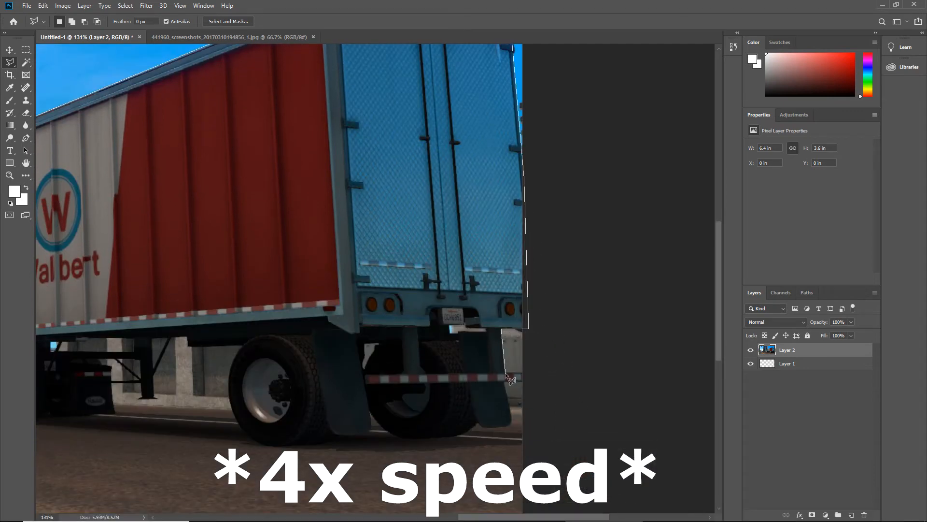
left_click(511, 425)
Trace the lasso outline beneath the rear mud flaps and both trailer wheels
left_click(464, 434)
left_click(453, 437)
left_click(433, 439)
left_click(406, 439)
left_click(363, 435)
left_click(334, 441)
left_click(271, 448)
Extend the lasso outline up the front side of the trailer wheel, along the chassis and down to the landing leg's foot
scroll(271, 447, "left", 5)
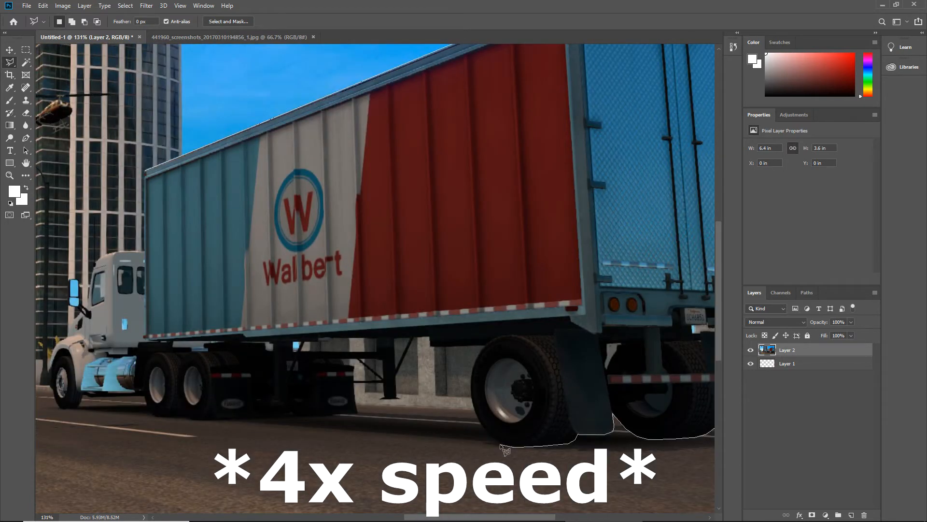
left_click(484, 428)
left_click(474, 408)
left_click(471, 388)
left_click(484, 347)
left_click(414, 338)
left_click(397, 397)
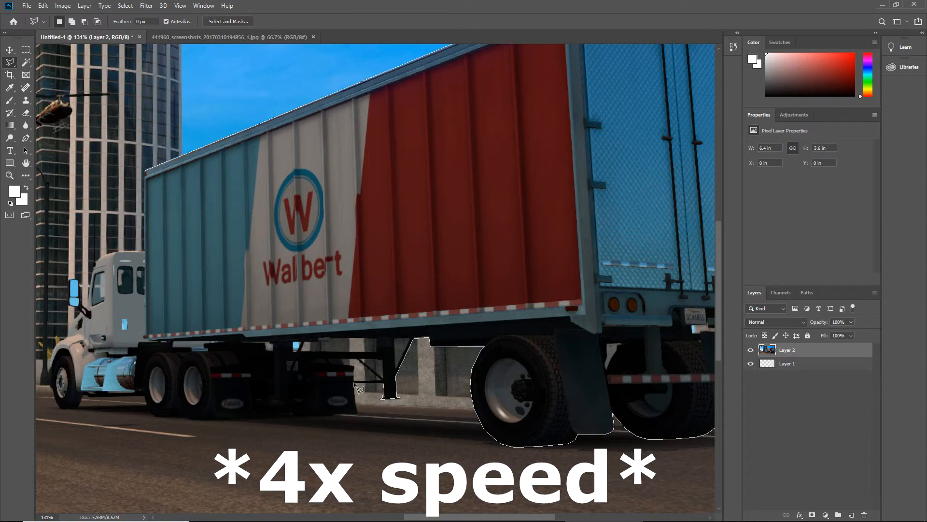
Trace the lasso outline beneath the tractor's mud flaps and rear wheels
left_click(333, 416)
left_click(299, 418)
left_click(292, 413)
left_click(255, 413)
left_click(255, 418)
scroll(204, 420, "left", 3)
left_click(389, 419)
left_click(352, 421)
left_click(345, 416)
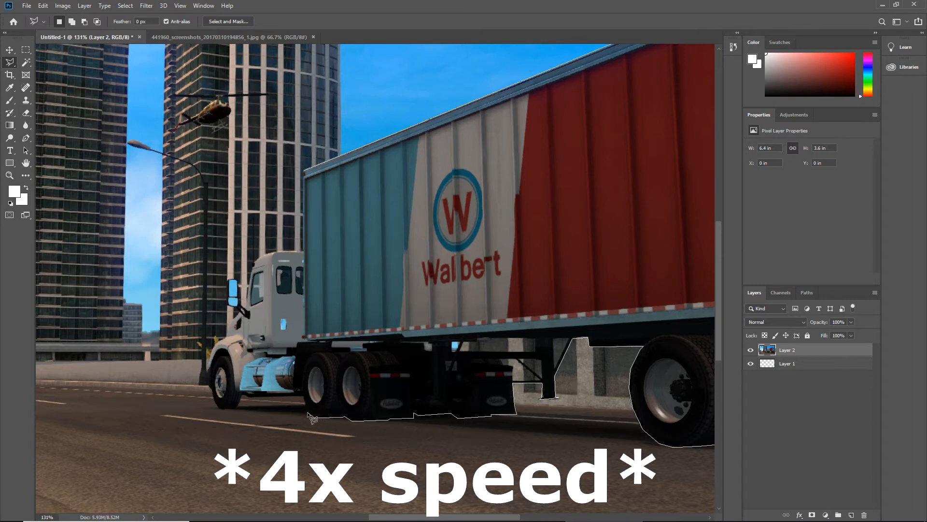
Continue the lasso outline below the fuel tank, around the tractor's front wheel and up the hood to the side mirror
left_click(304, 398)
left_click(242, 397)
left_click(236, 406)
left_click(223, 410)
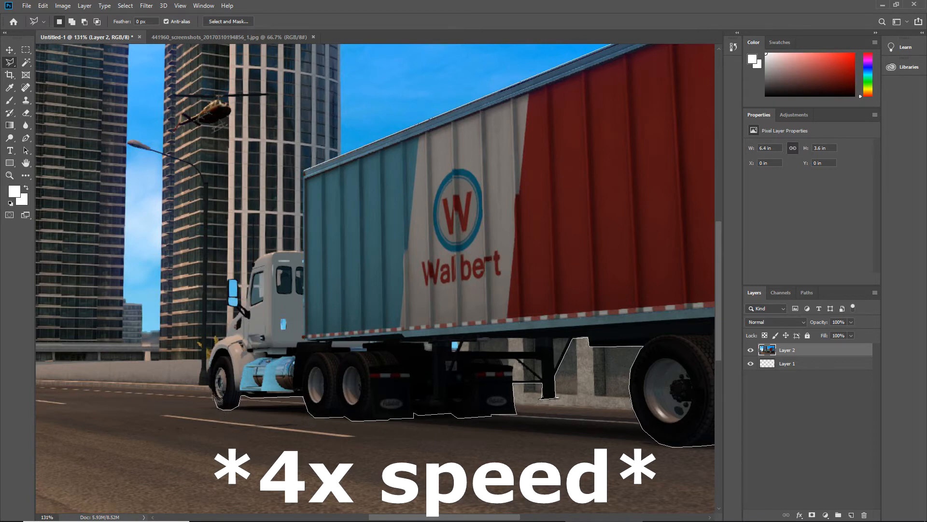
left_click(211, 350)
left_click(216, 341)
left_click(226, 337)
left_click(227, 306)
Remove the misplaced lasso points, trace the mirror and cab, and close the outline at the trailer's front upper corner
key("BackSpace")
key("BackSpace")
key("BackSpace")
key("BackSpace")
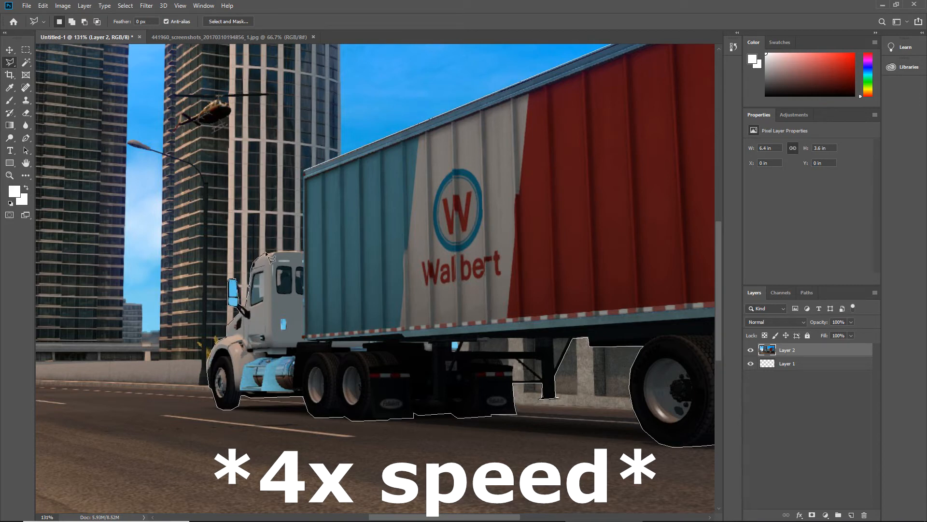
left_click(304, 172)
Examine the selection edge around the cab, front wheel and trailer underside for background areas enclosed by mistake
scroll(511, 326, "down", 2)
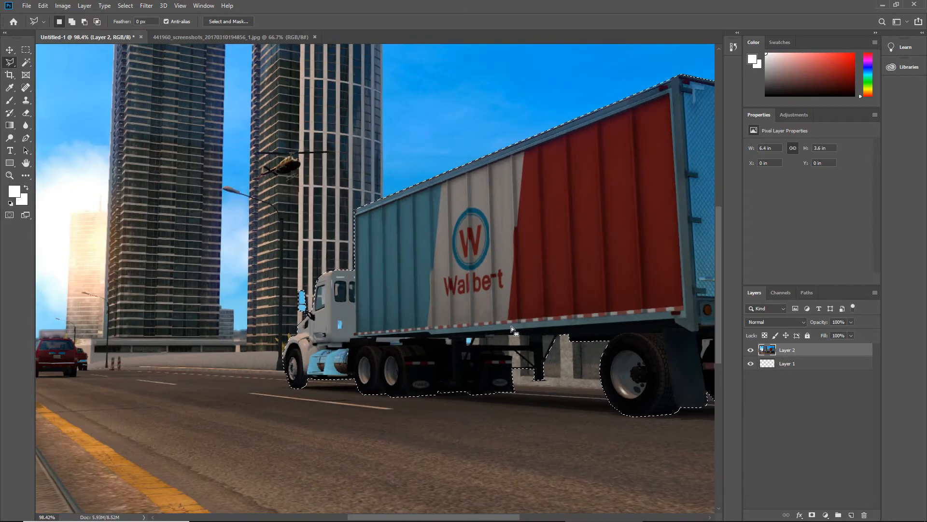
scroll(511, 326, "down", 4)
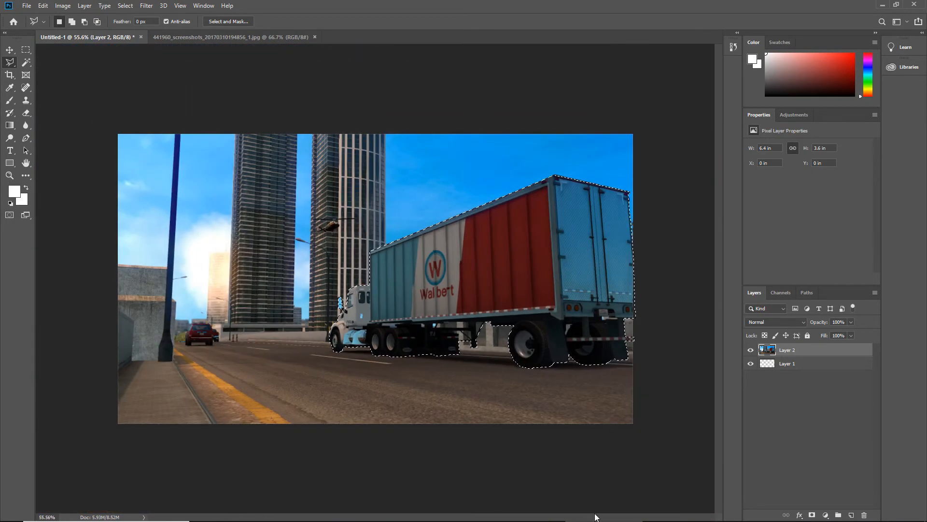
scroll(356, 352, "up", 2)
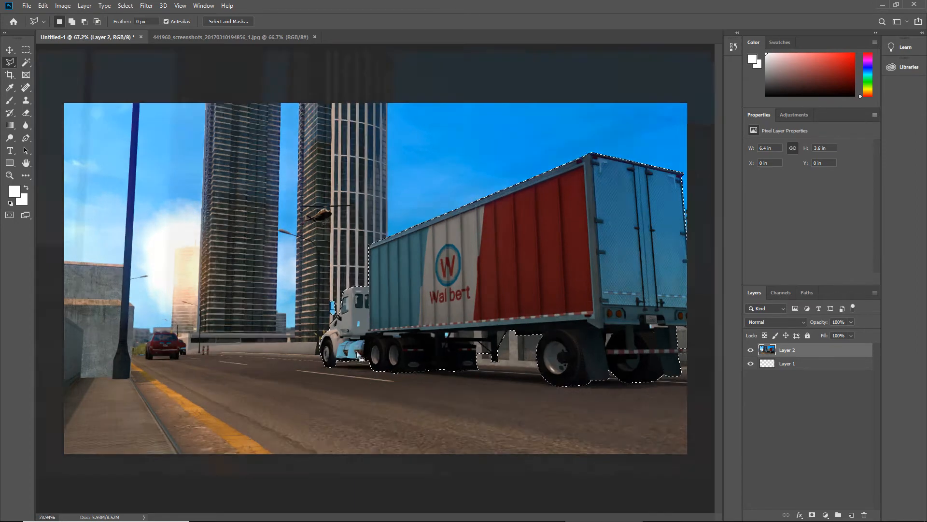
scroll(319, 329, "up", 8)
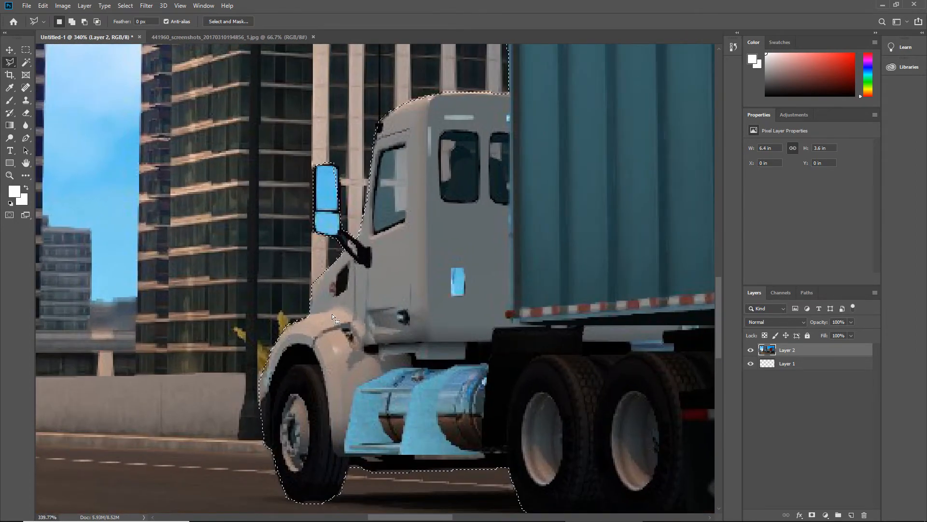
scroll(339, 465, "down", 2)
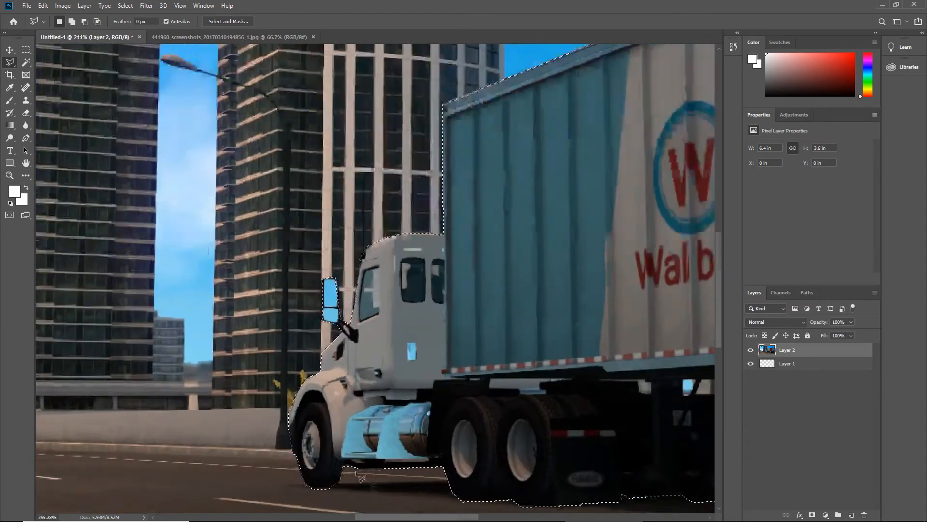
scroll(360, 475, "up", 3)
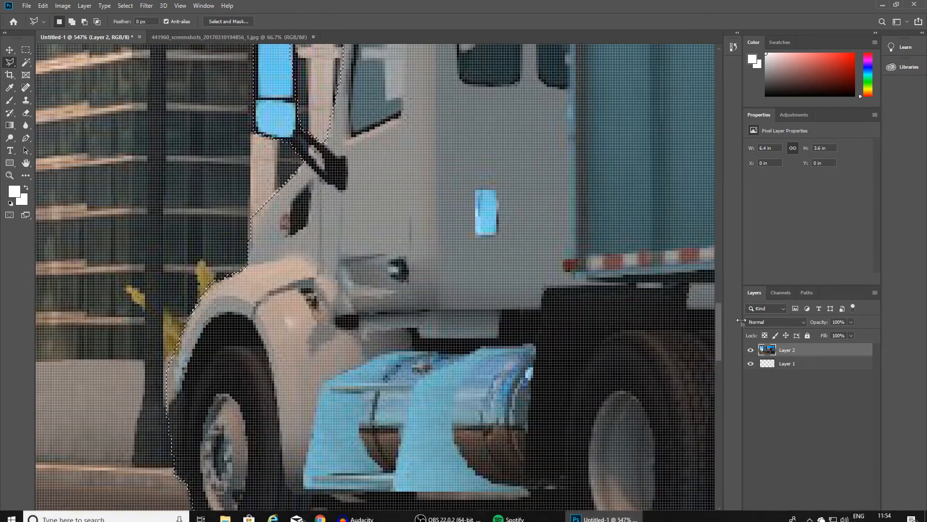
left_click_drag(719, 325, 725, 357)
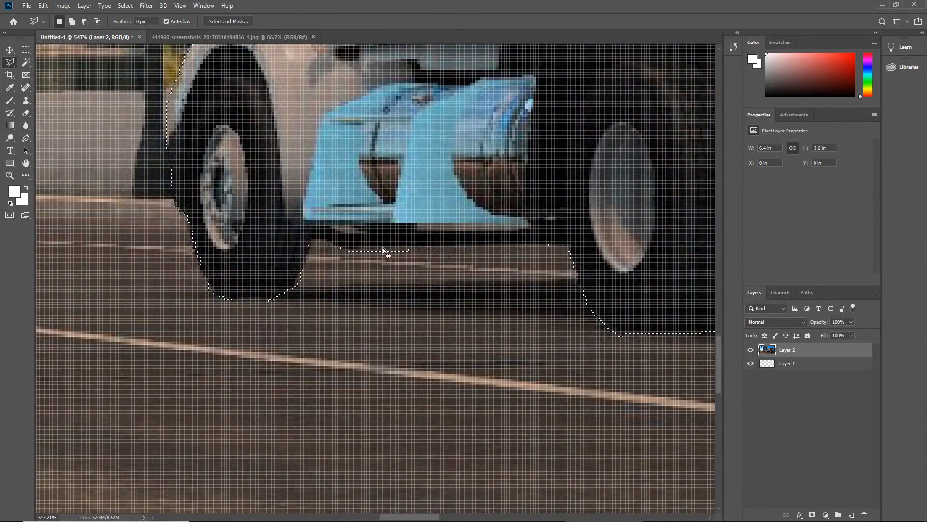
scroll(384, 251, "down", 6)
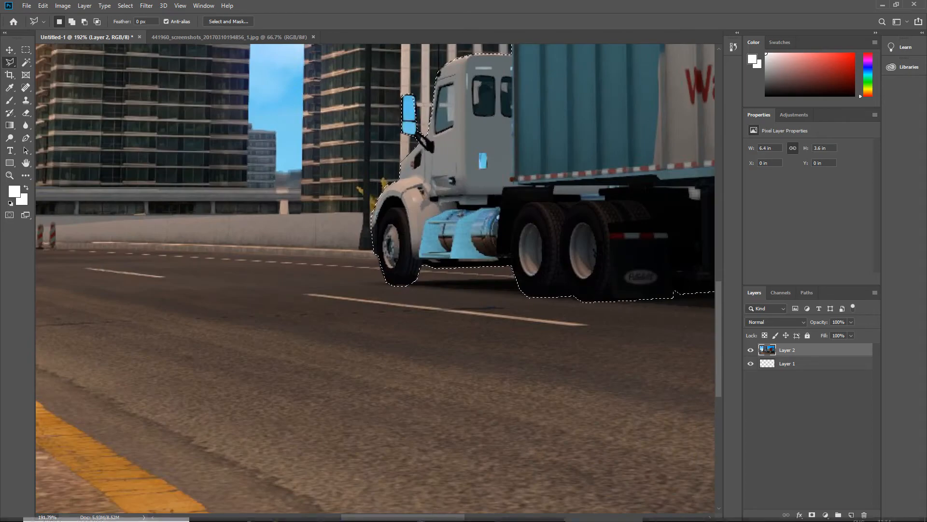
left_click_drag(417, 517, 511, 516)
scroll(506, 499, "down", 4)
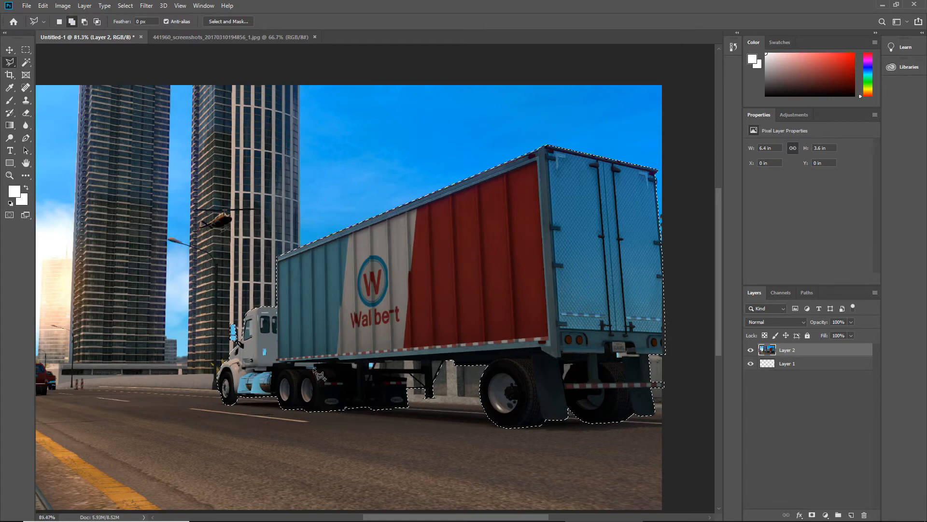
scroll(301, 360, "up", 4)
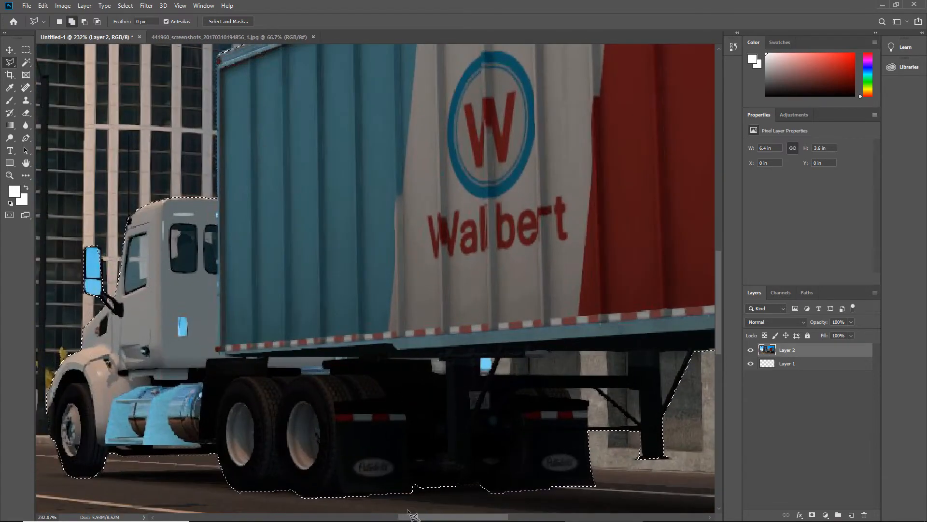
left_click_drag(411, 518, 449, 519)
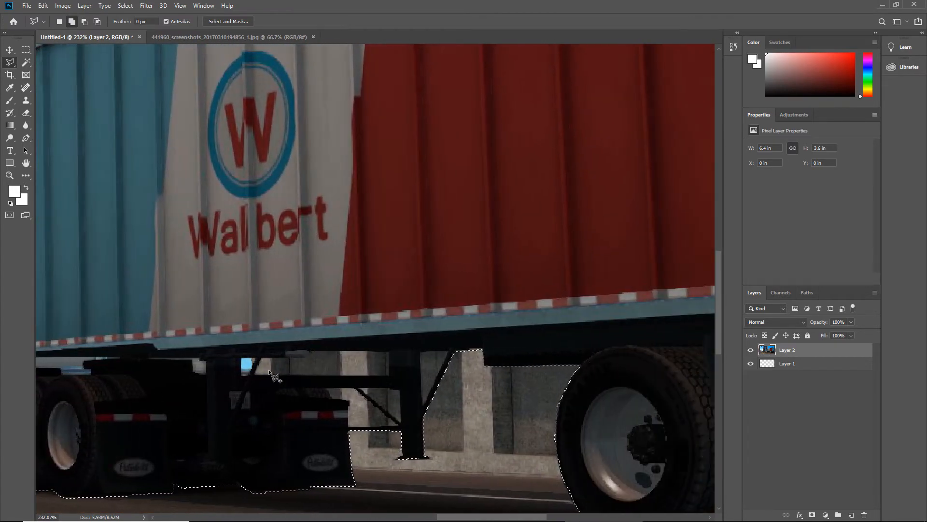
Set the Polygonal Lasso to Subtract from selection and cut out the triangular gap between the landing leg and its rear brace
left_click(88, 22)
scroll(467, 338, "down", 4)
scroll(466, 338, "down", 3)
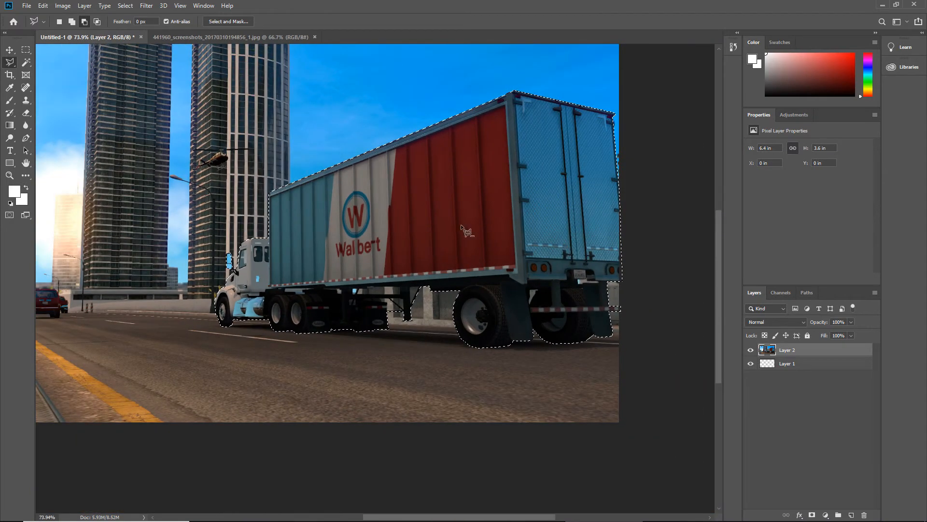
scroll(461, 225, "up", 4)
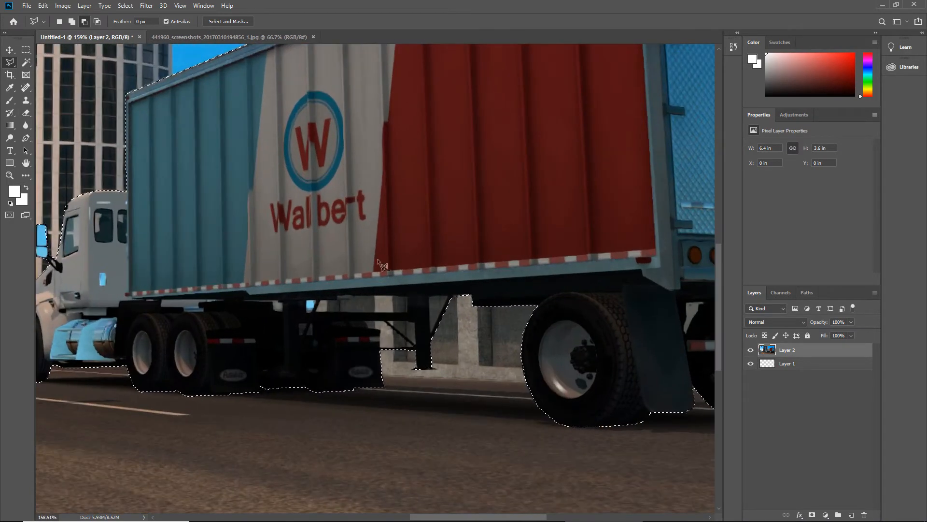
scroll(86, 22, "up", 1)
scroll(85, 21, "up", 3)
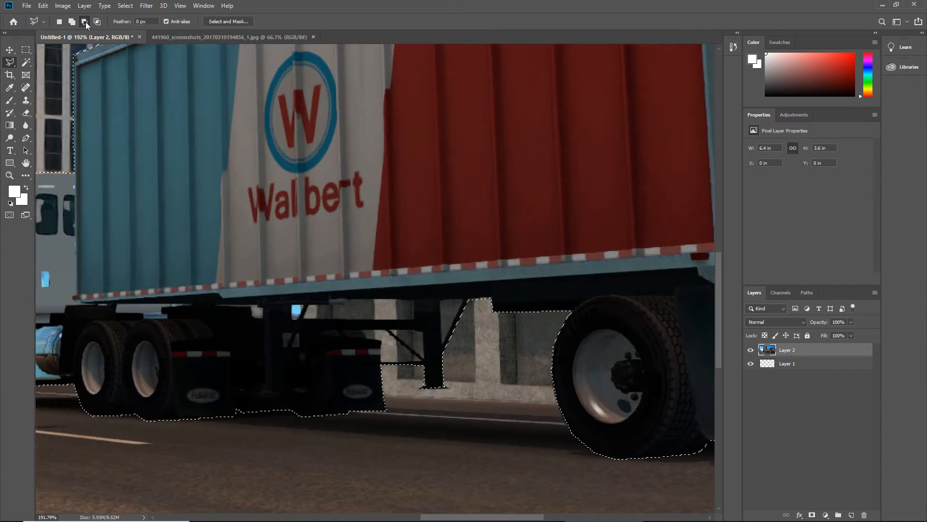
scroll(366, 311, "up", 2)
scroll(365, 311, "up", 1)
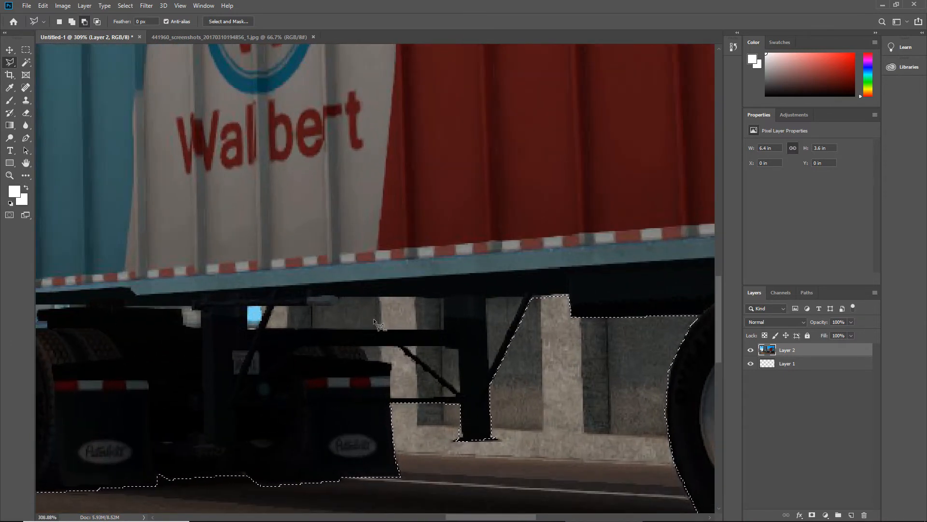
left_click(487, 299)
left_click(489, 367)
left_click(523, 297)
left_click(487, 299)
Subtract the background strip between the trailer floor and the horizontal bar in front of the landing leg
left_click(444, 298)
left_click(338, 297)
left_click(335, 304)
left_click(273, 305)
left_click(265, 327)
left_click(443, 331)
left_click(444, 298)
Subtract the background area between the thin diagonal brace and the landing leg, below the horizontal bar
scroll(403, 346, "up", 9)
left_click(401, 346)
left_click(499, 345)
left_click(501, 352)
left_click(532, 353)
left_click(537, 453)
left_click(529, 455)
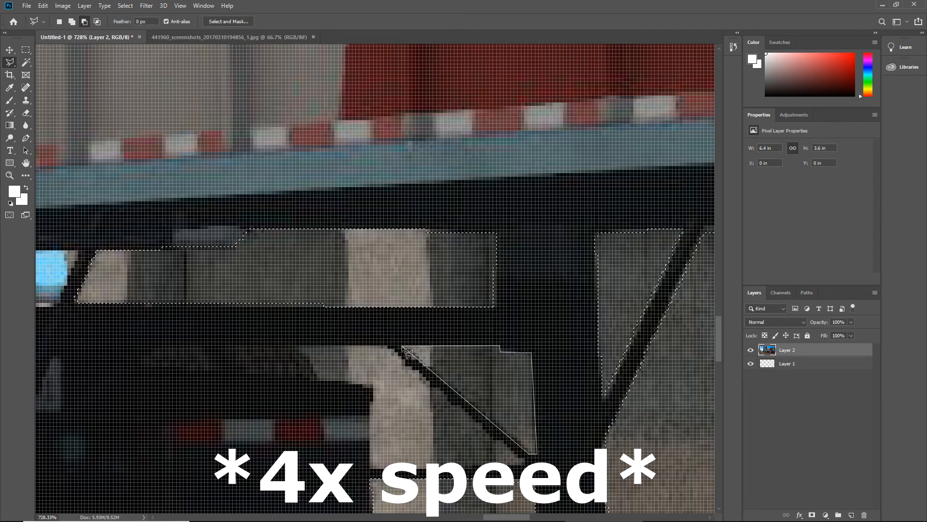
left_click(407, 353)
Subtract the remaining gap between the mud flap and the thin diagonal brace, and check the cutouts around the landing leg
scroll(407, 353, "down", 5)
left_click(332, 345)
left_click(392, 346)
left_click(480, 418)
left_click(381, 422)
left_click(384, 370)
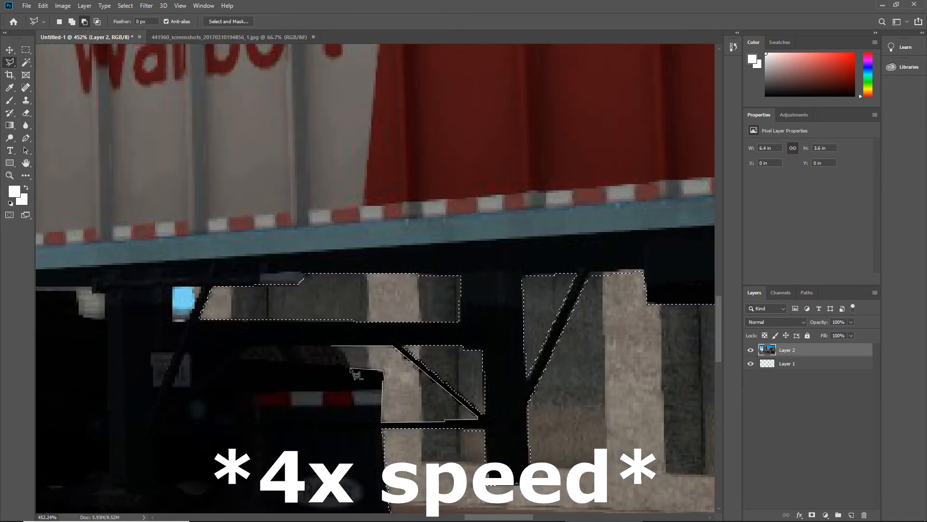
left_click(332, 346)
scroll(329, 349, "down", 8)
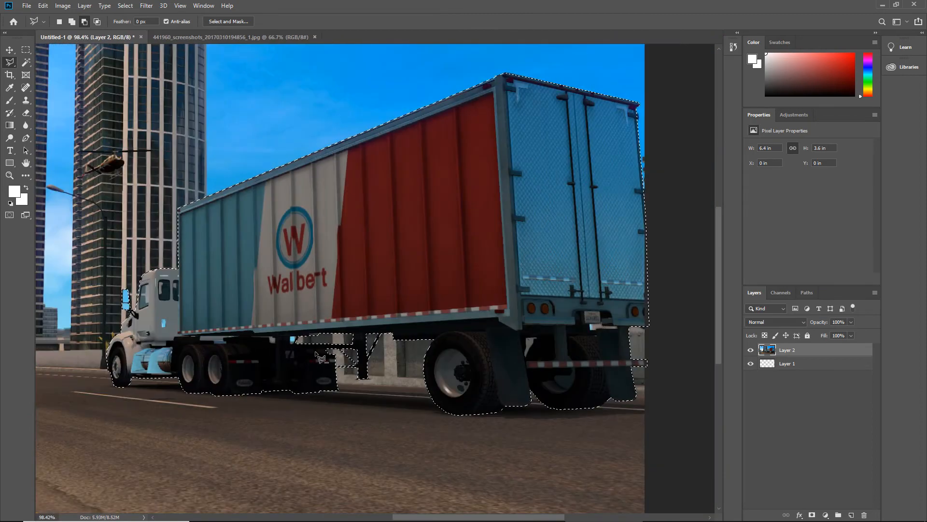
scroll(321, 357, "up", 5)
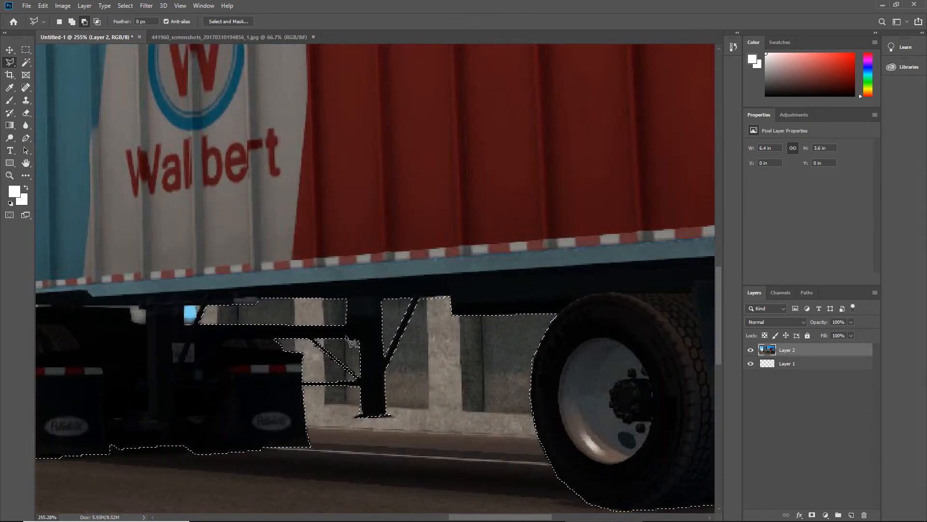
scroll(347, 338, "up", 4)
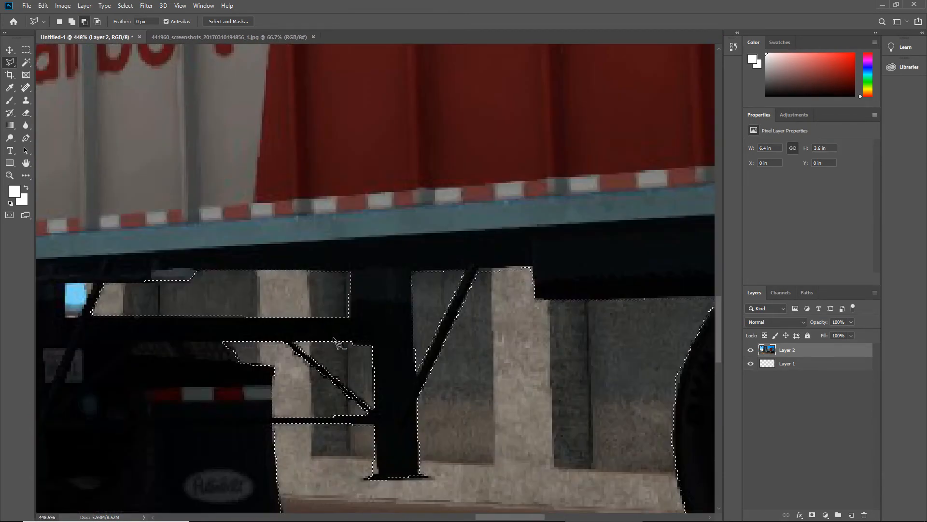
Examine the selection edges around the landing leg and its braces up close, and view the whole truck selection
scroll(339, 344, "down", 3)
scroll(333, 378, "up", 3)
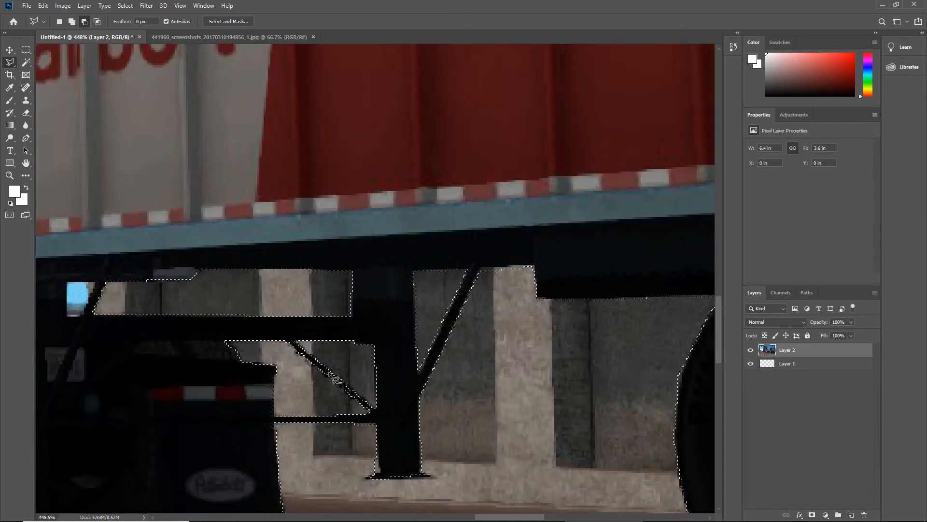
scroll(334, 378, "up", 3)
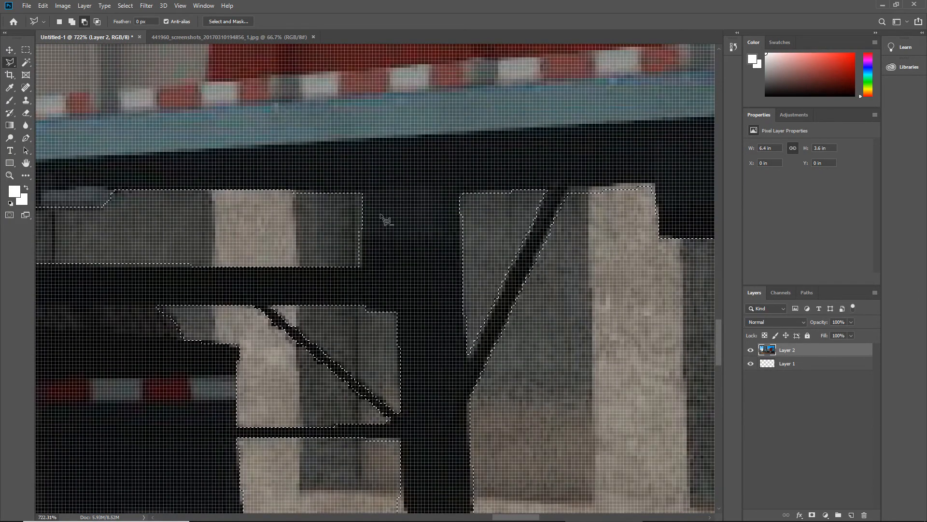
scroll(374, 322, "up", 1)
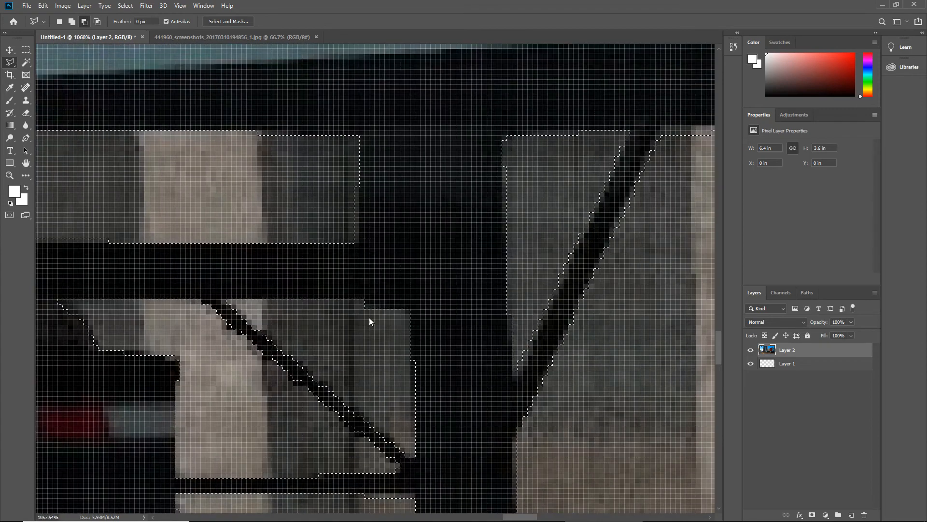
scroll(369, 318, "up", 3)
scroll(372, 327, "down", 4)
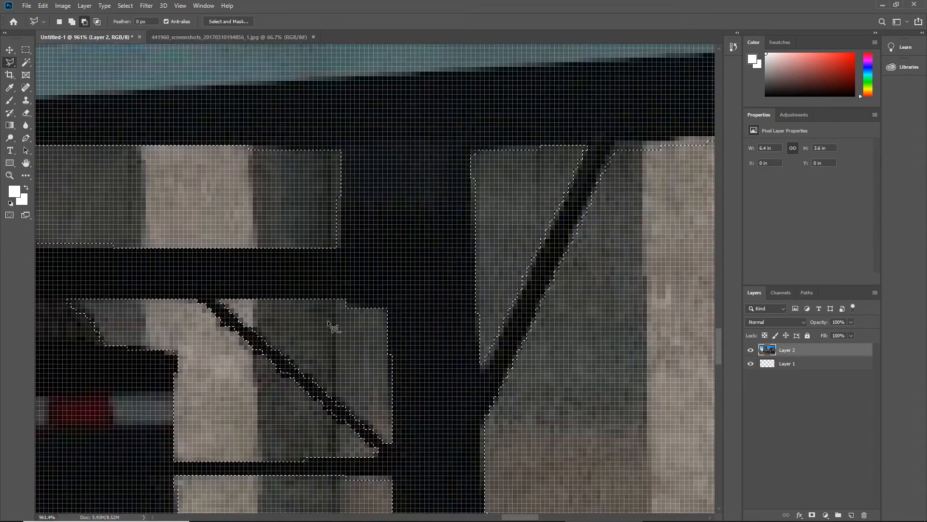
scroll(332, 327, "down", 8)
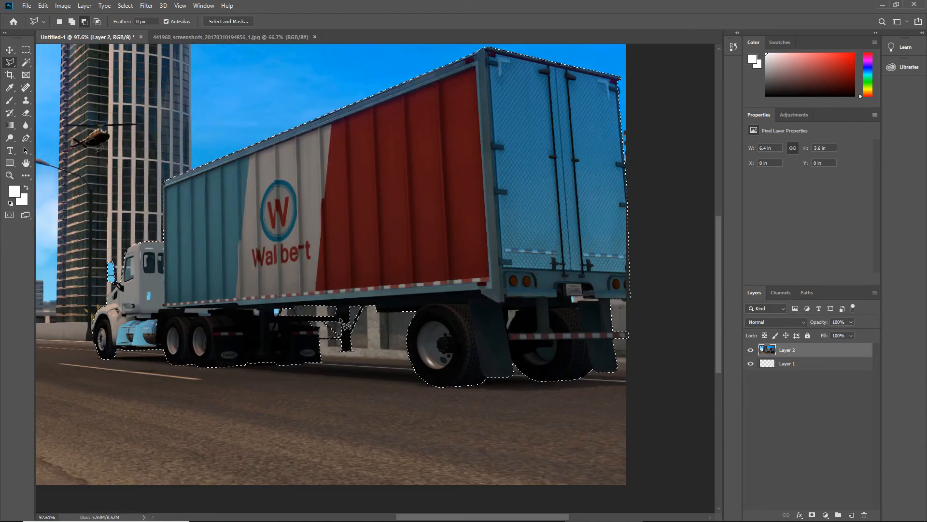
Copy the selected truck and trailer to a new layer with Layer Via Copy, and check the cutout by toggling Layer 2's visibility
right_click(332, 216)
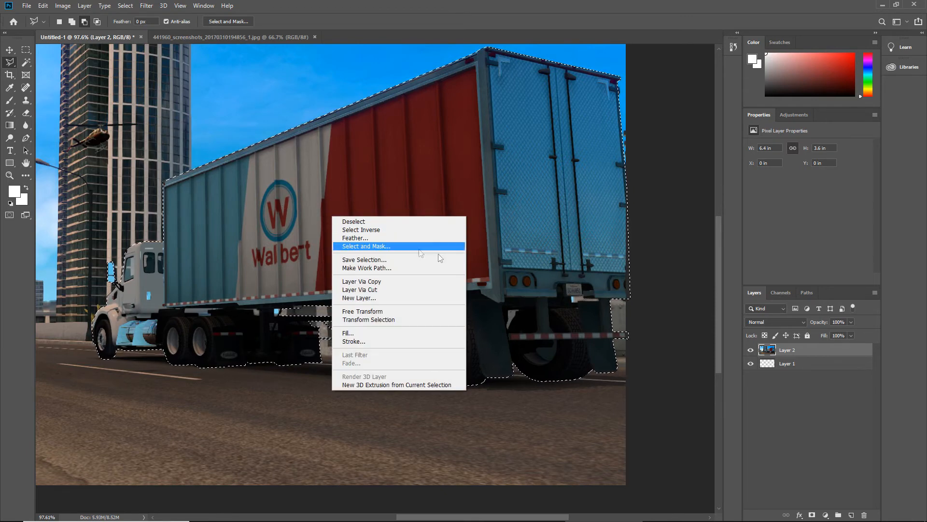
left_click(378, 284)
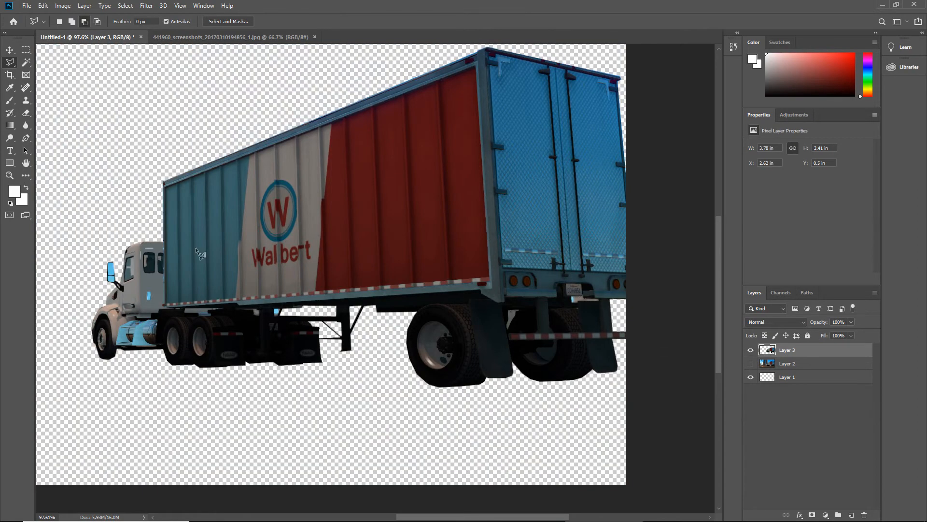
scroll(264, 279, "down", 8)
scroll(524, 326, "up", 3)
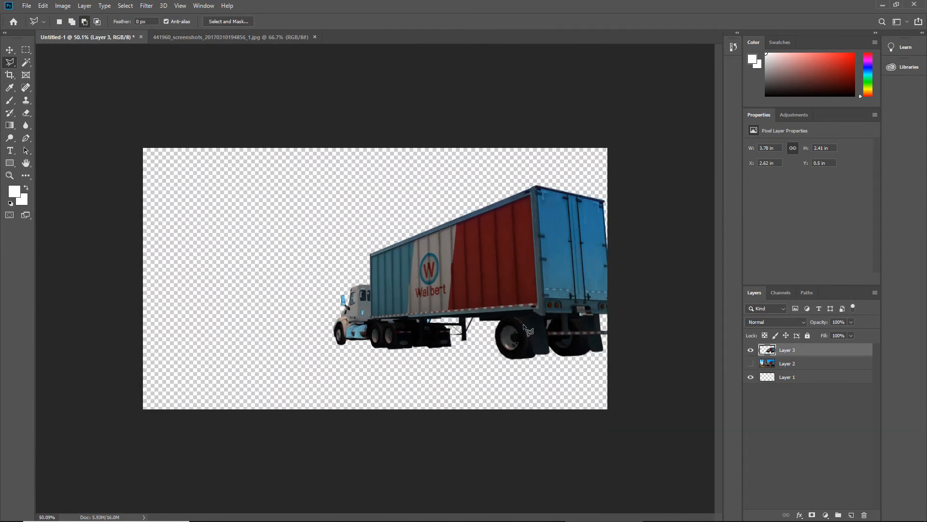
scroll(528, 330, "up", 1)
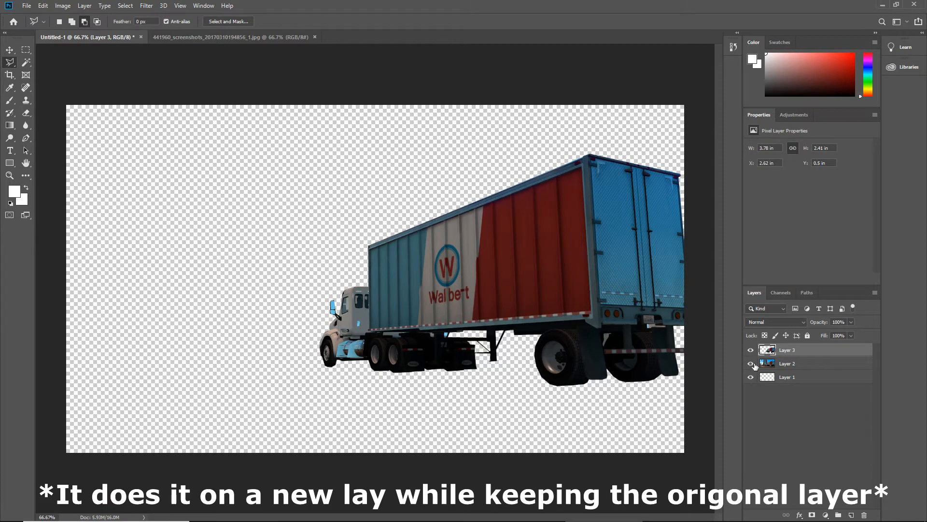
left_click(752, 364)
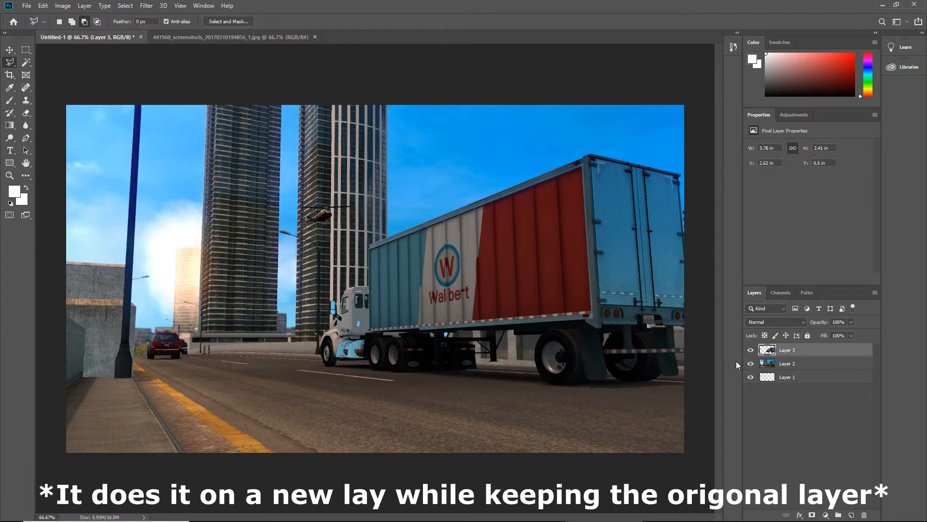
Rename the copied layer as truck and enable a Stroke in its layer style
double_click(793, 351)
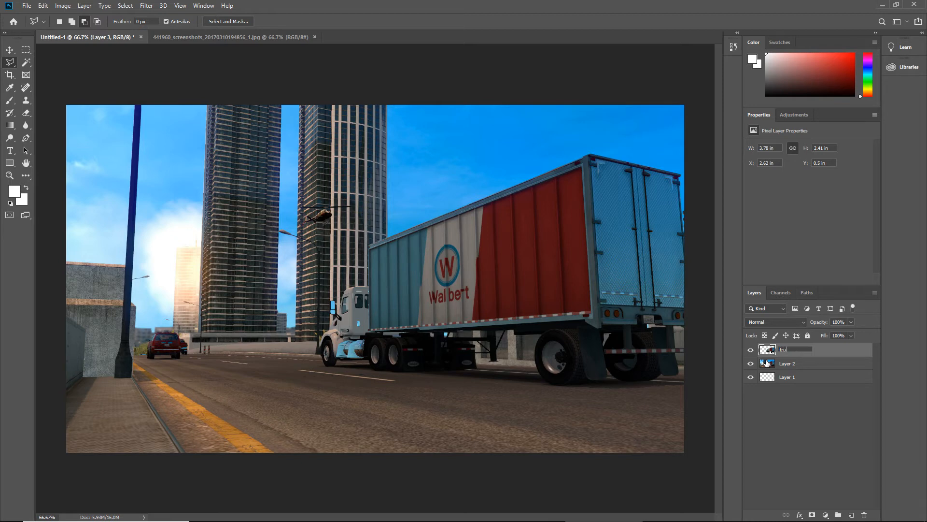
key("Return")
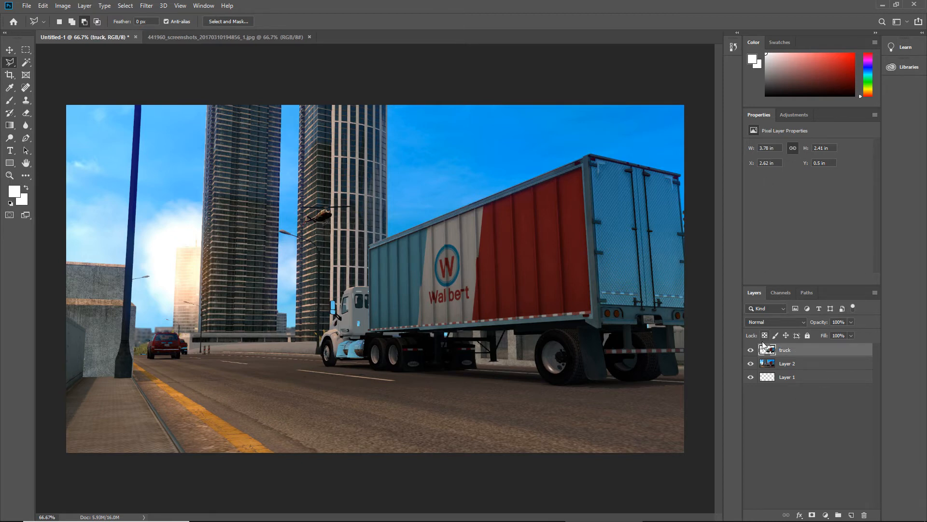
double_click(849, 355)
mouse_move(487, 191)
left_mouse_down()
mouse_move(225, 139)
mouse_move(157, 92)
mouse_move(204, 65)
mouse_move(669, 200)
mouse_move(715, 335)
mouse_move(444, 372)
mouse_move(227, 277)
mouse_move(251, 260)
mouse_move(429, 350)
mouse_move(848, 345)
mouse_move(836, 257)
mouse_move(876, 236)
mouse_move(833, 215)
mouse_move(731, 215)
left_mouse_up()
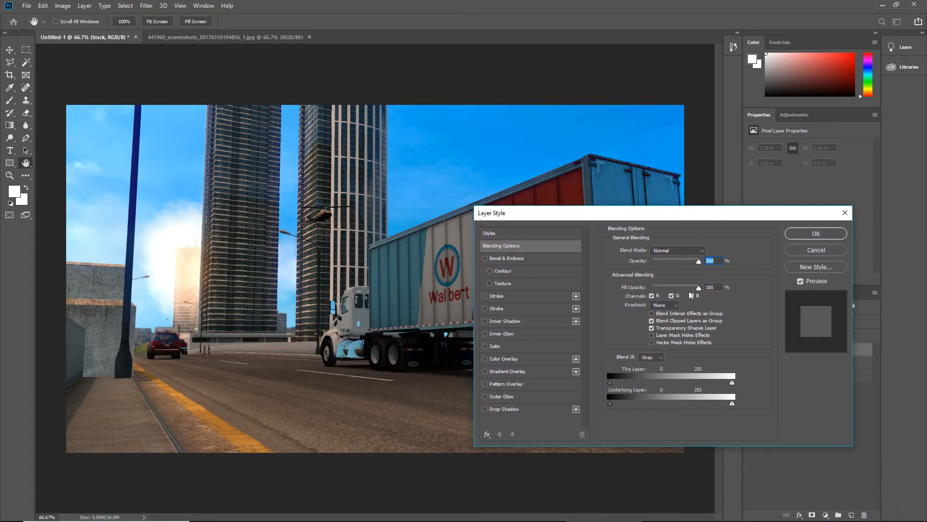
left_click(485, 296)
left_click_drag(593, 213, 568, 242)
left_click(503, 327)
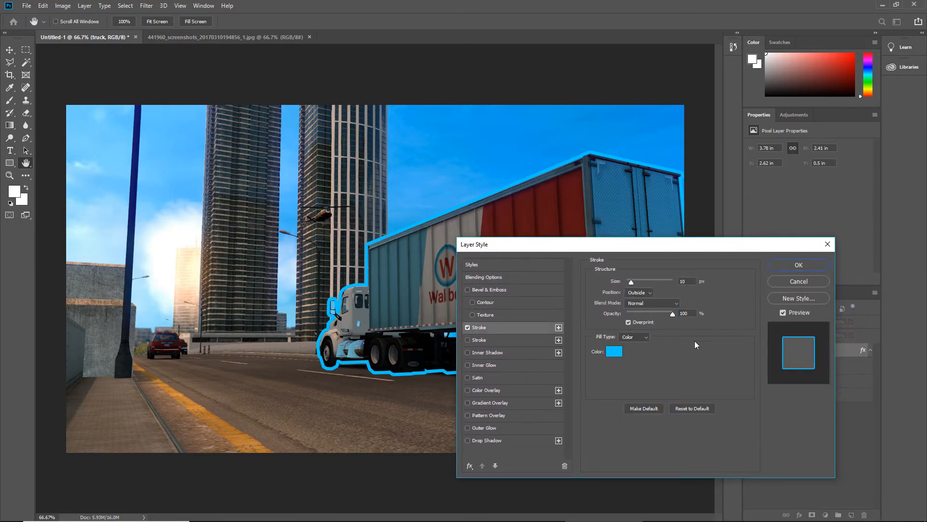
Set the truck layer's stroke colour to white (ffffff) and its size to 8 px
left_click(618, 352)
left_click(328, 170)
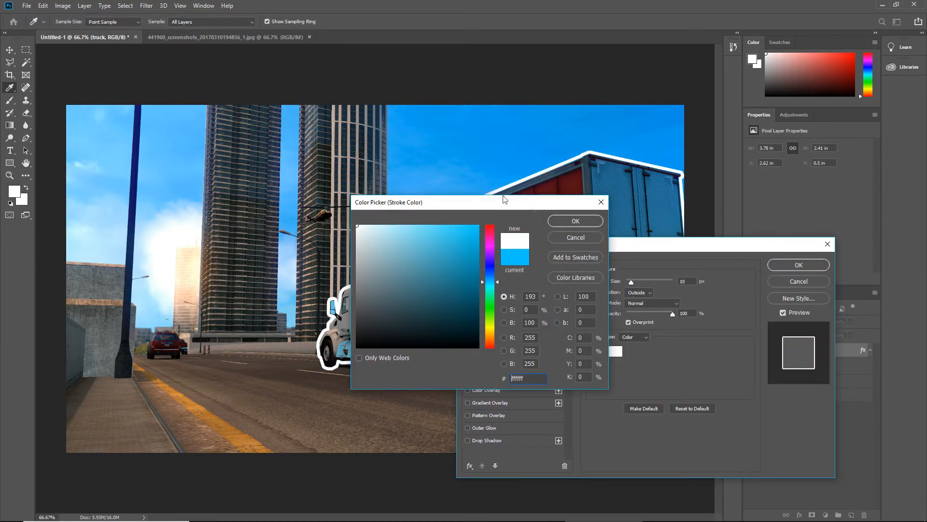
left_click(575, 221)
left_click_drag(650, 247, 795, 325)
left_click_drag(775, 365, 775, 361)
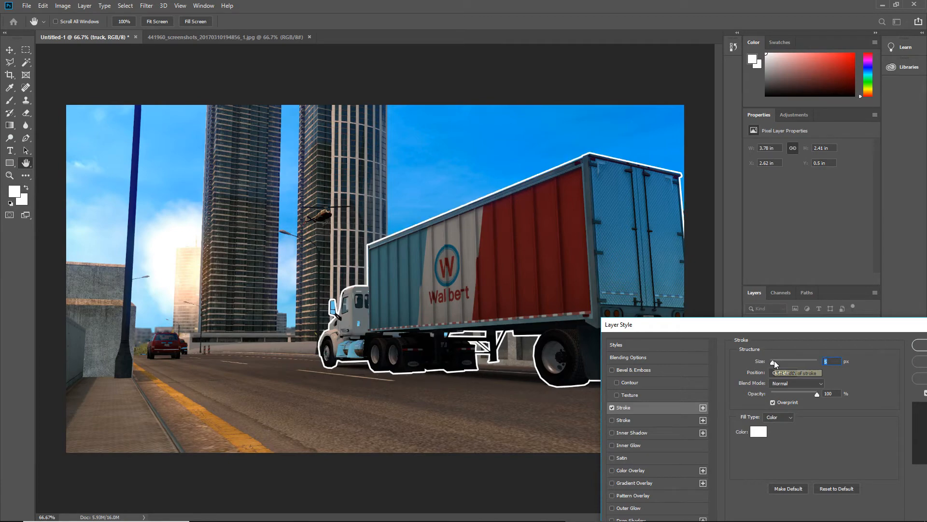
key("Up")
key("Up")
key("Up")
Enable Outer Glow on the truck layer and set its stroke size to 10 px
left_click_drag(748, 327, 263, 106)
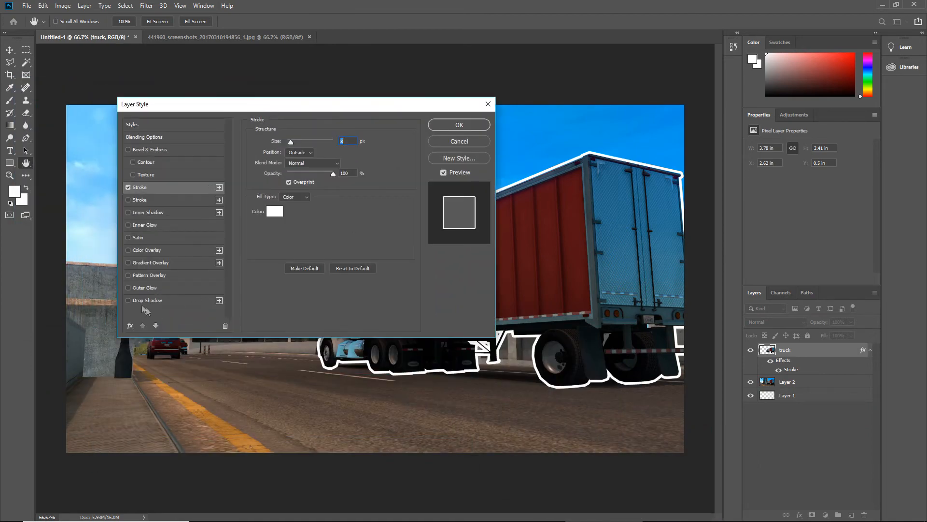
left_click(128, 288)
left_click_drag(395, 105, 295, 109)
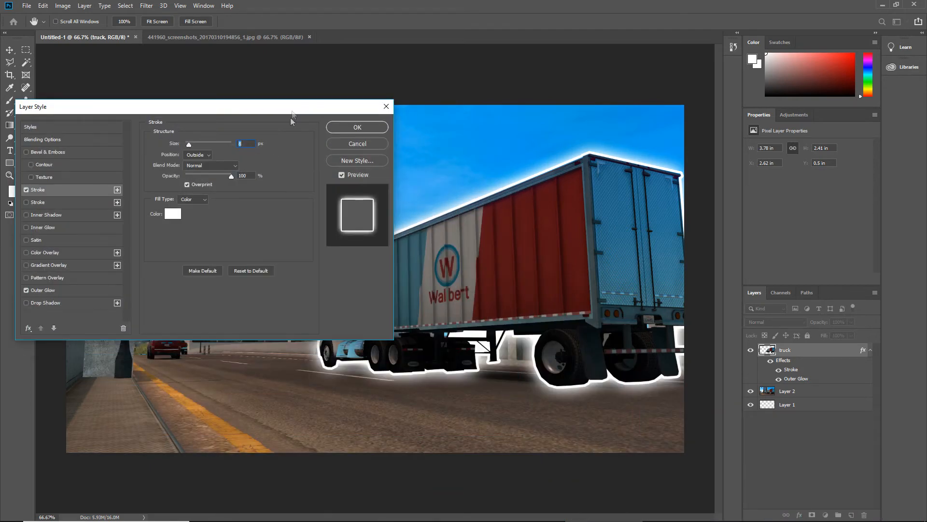
left_click_drag(190, 144, 191, 147)
key("Up")
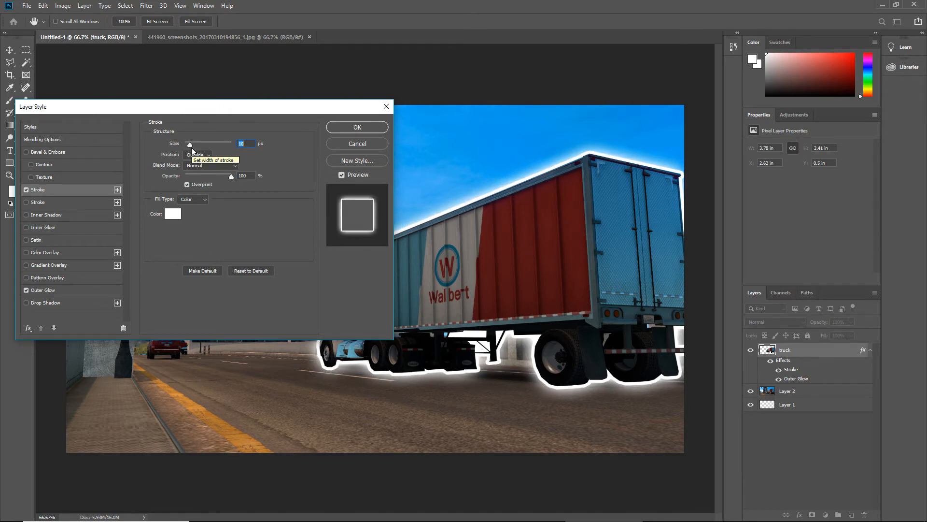
Set the truck layer's Outer Glow size to 103 px, check the effect on the image and apply the layer style
left_click(54, 294)
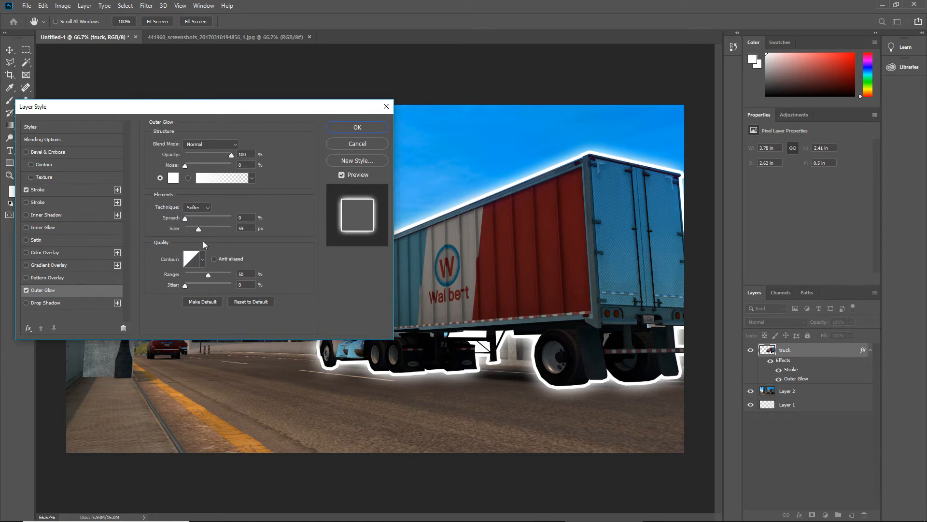
left_click_drag(199, 230, 206, 230)
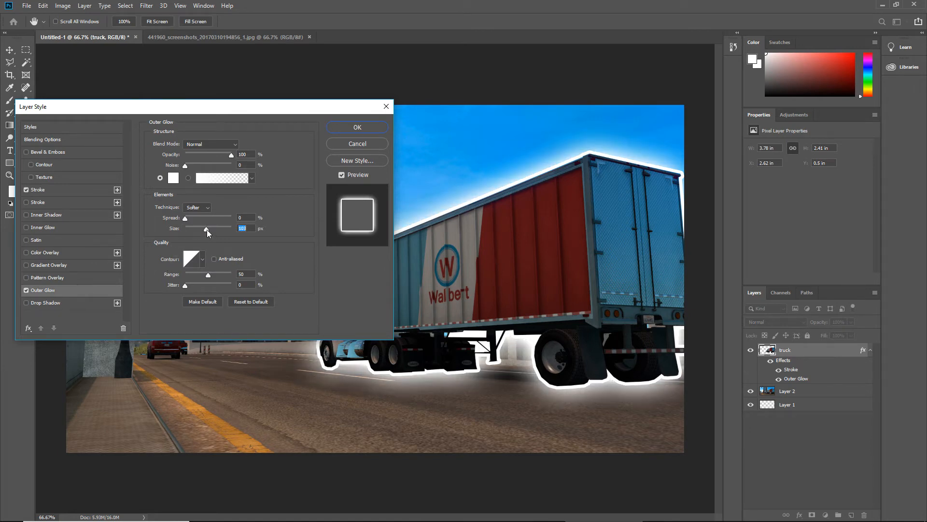
left_click_drag(295, 112, 710, 471)
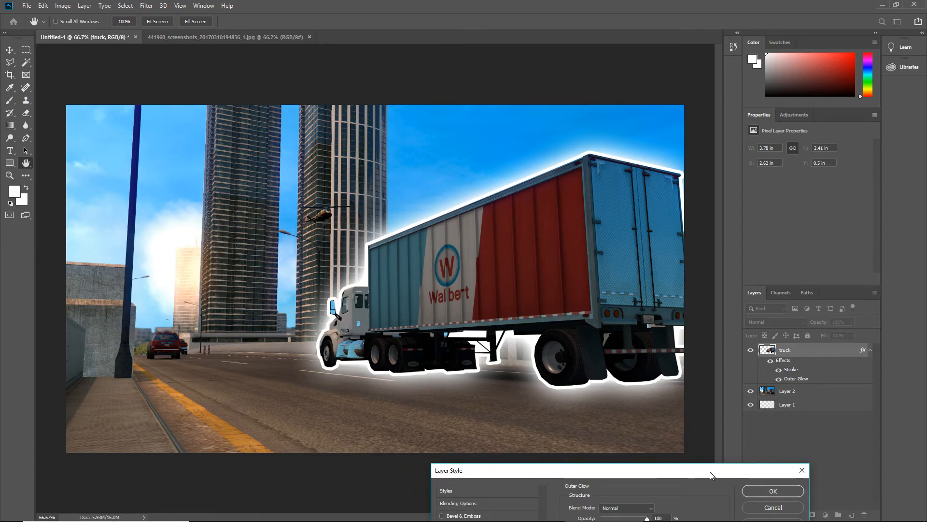
left_click_drag(710, 471, 438, 126)
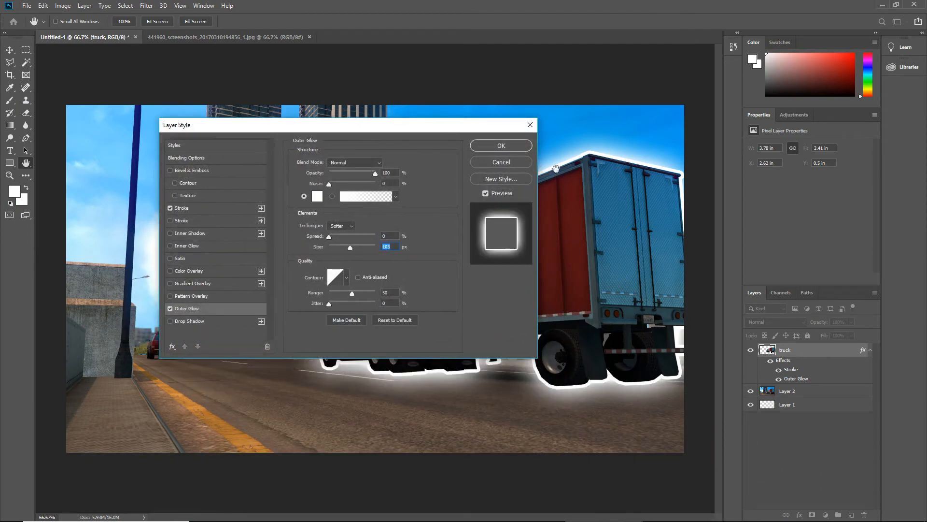
left_click(512, 147)
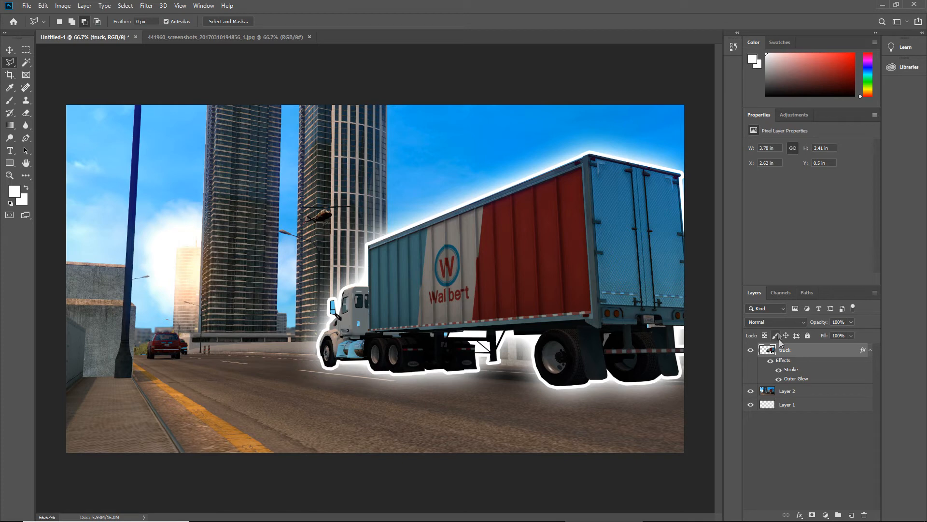
Rename Layer 2 as background
double_click(788, 391)
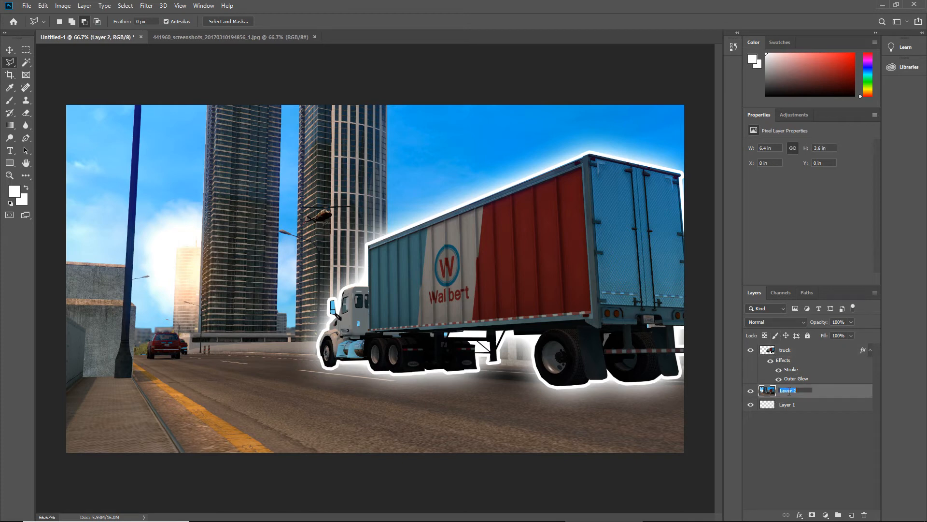
type("background")
key("Return")
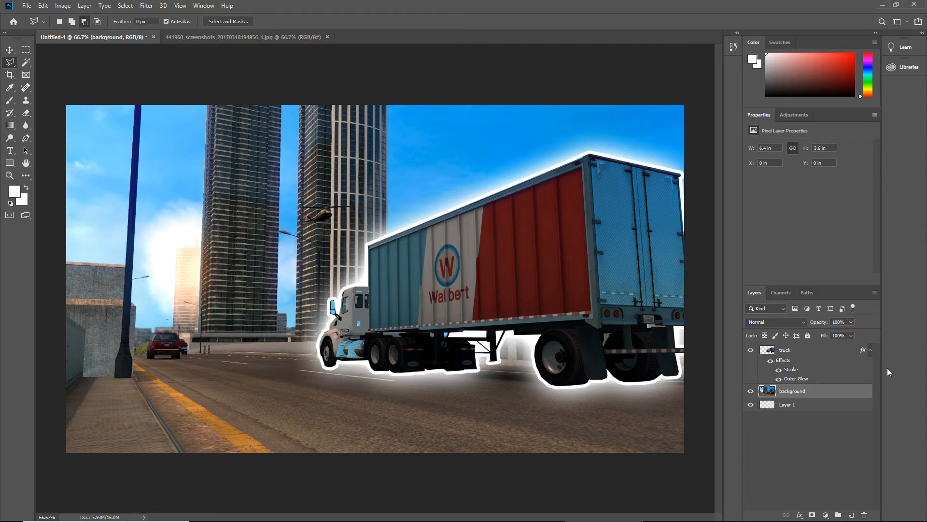
Enable a Stroke in the background layer's layer style and set its opacity to 100%
double_click(851, 390)
left_click_drag(322, 131, 619, 181)
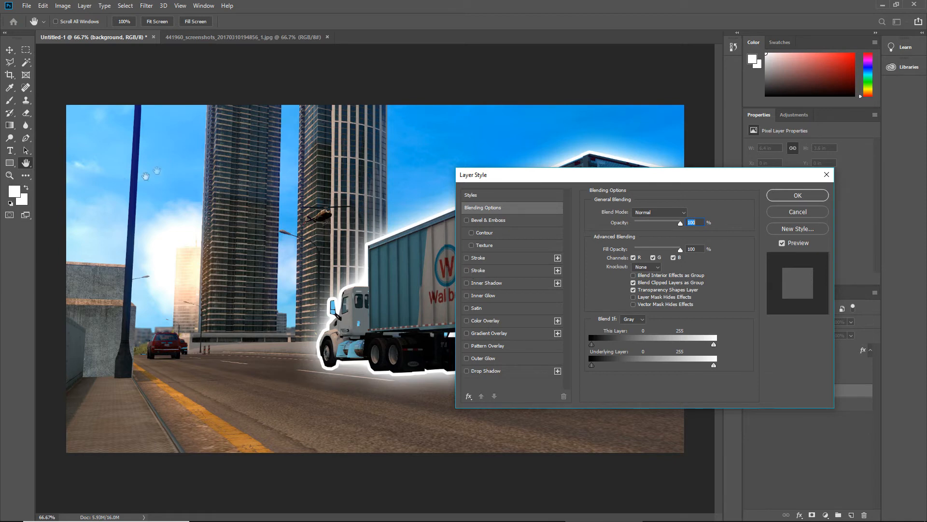
left_click(467, 271)
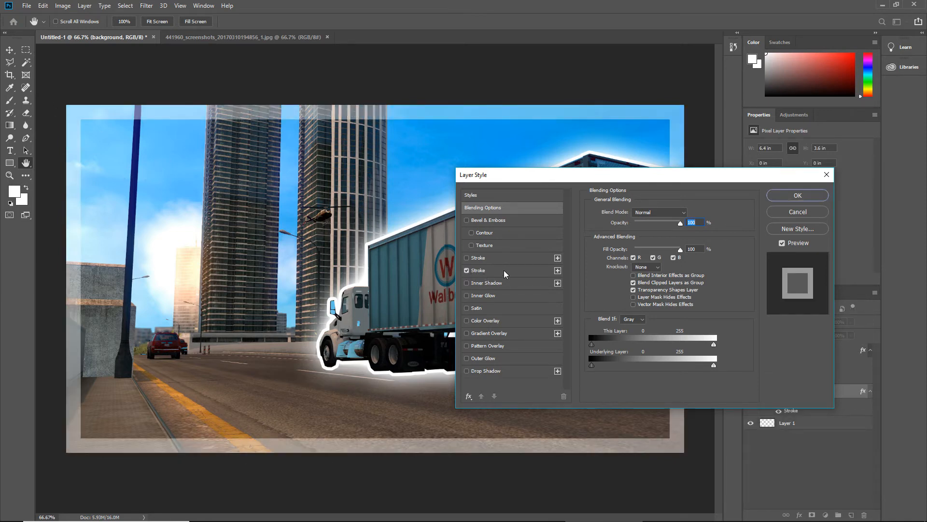
left_click(503, 272)
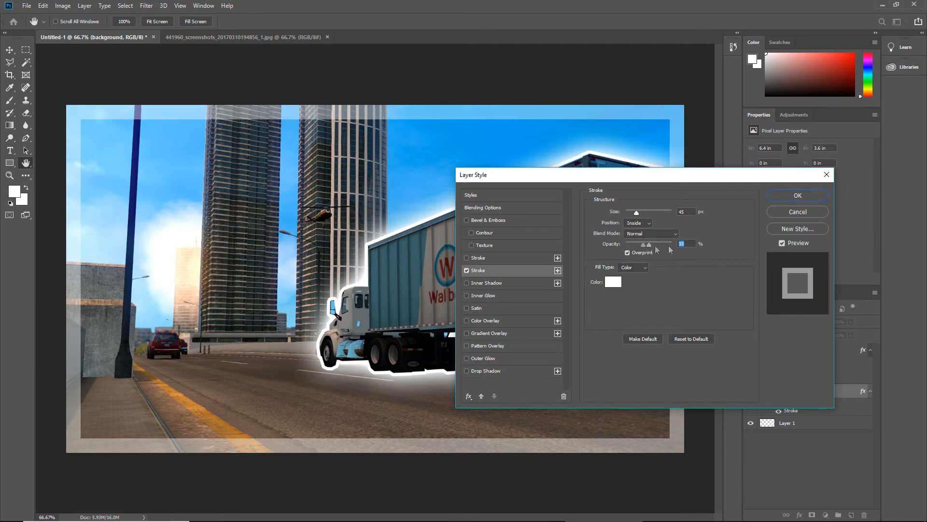
left_click_drag(655, 245, 723, 246)
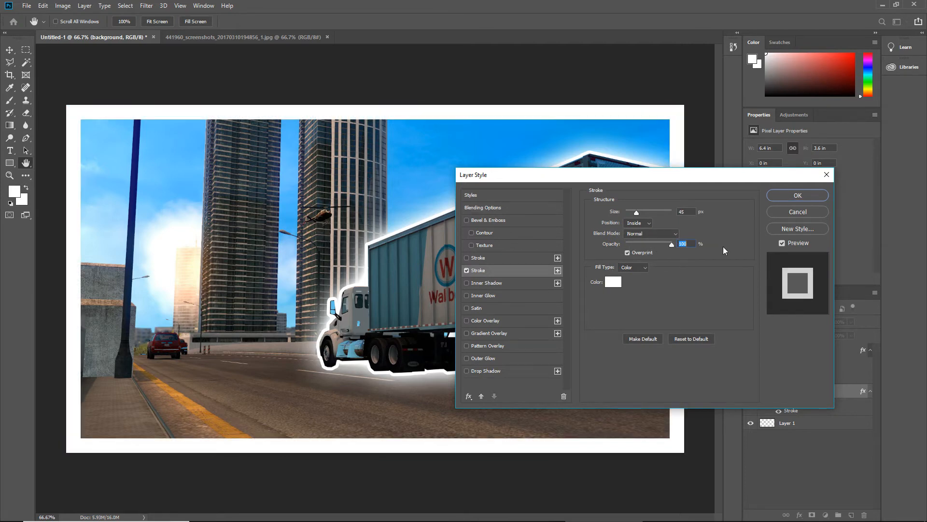
Set the background layer's stroke colour to black (000000)
left_click(614, 285)
type("000000")
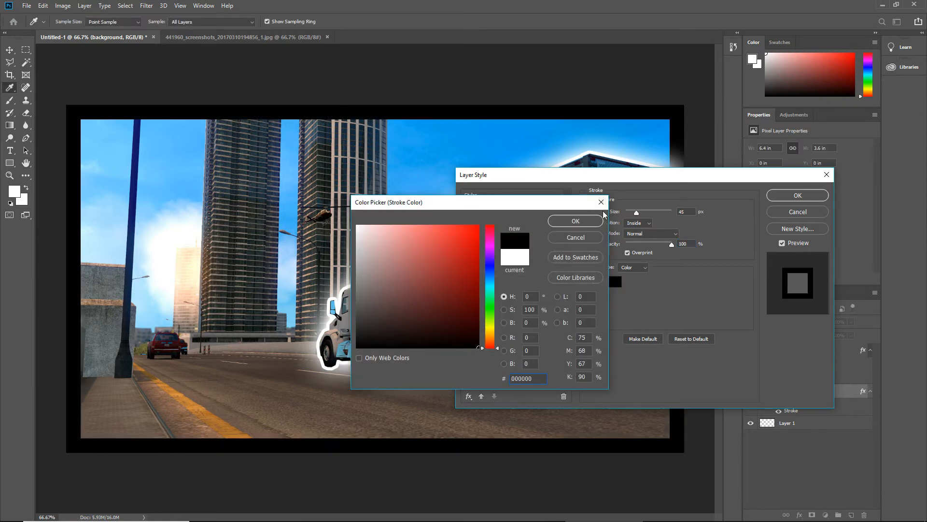
left_click(573, 222)
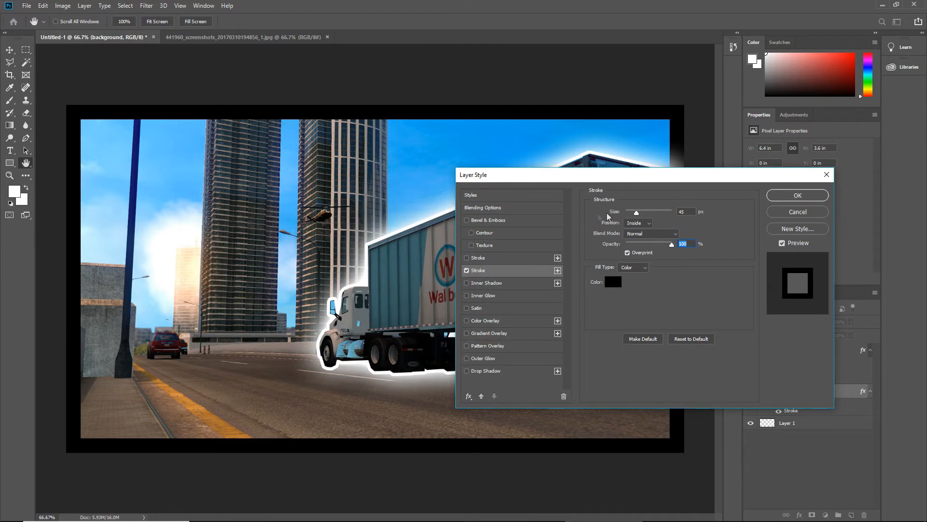
Set the background layer's stroke position to Center and its size to 20 px
left_click_drag(636, 212, 636, 213)
scroll(627, 223, "down", 1)
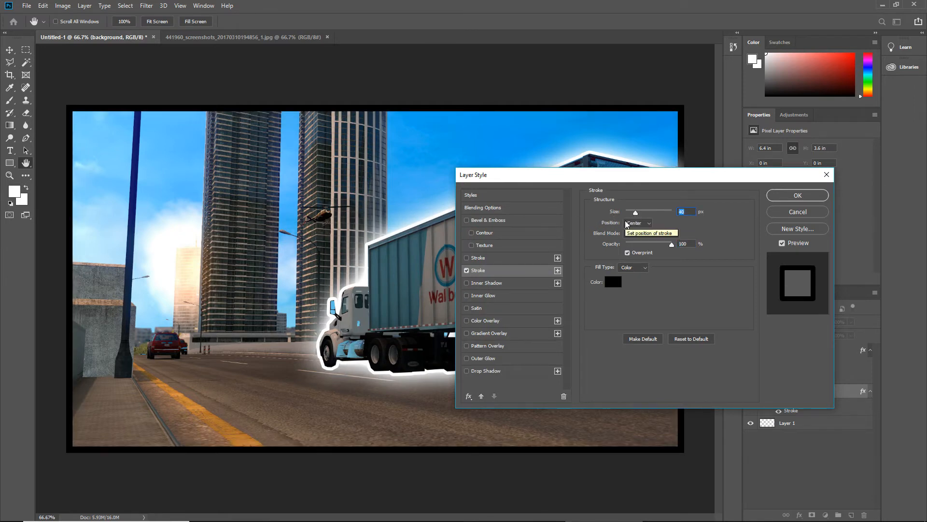
left_click_drag(637, 212, 630, 212)
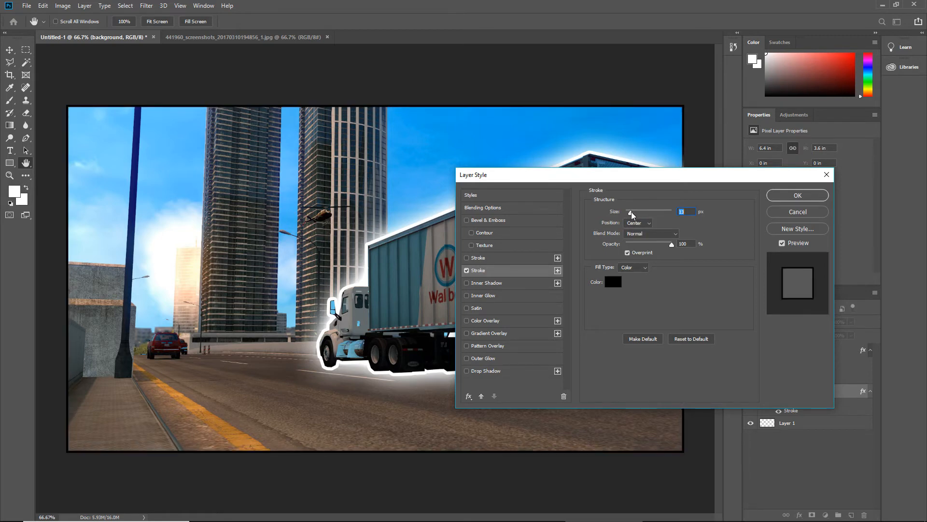
left_click_drag(630, 211, 632, 211)
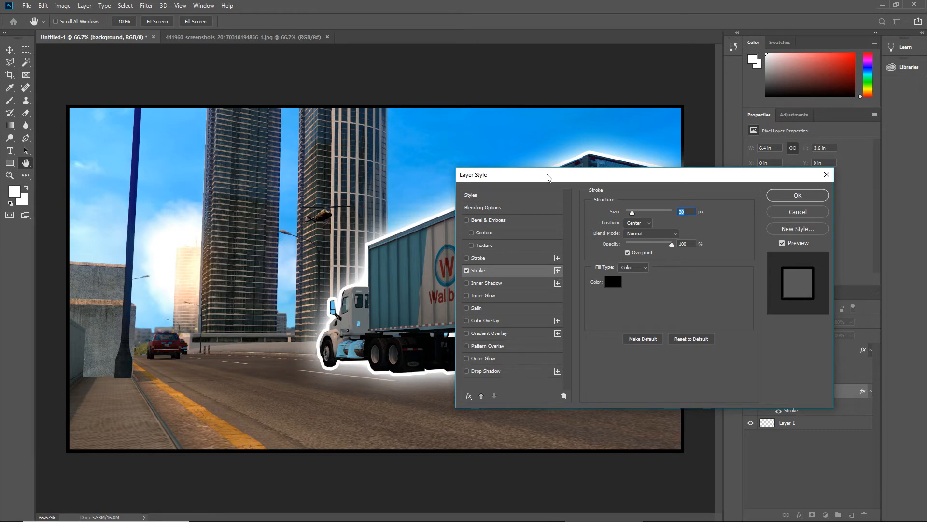
Enable a Gradient Overlay in the background layer's layer style with its blend mode set to Normal
left_click(467, 333)
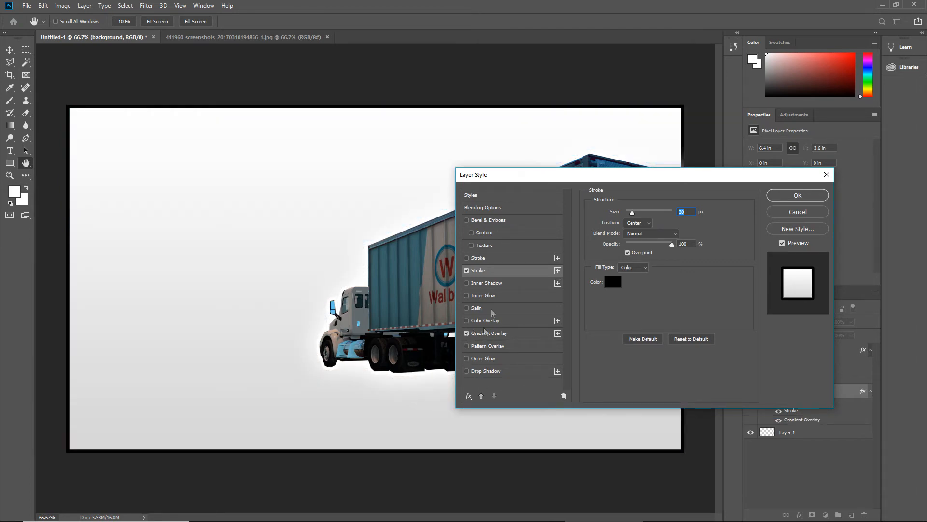
left_click_drag(560, 180, 289, 186)
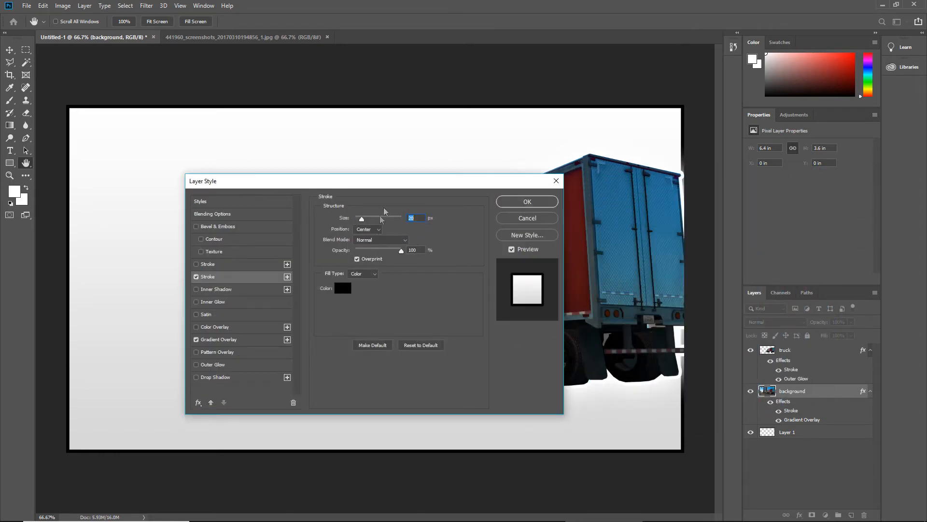
left_click_drag(393, 182, 551, 147)
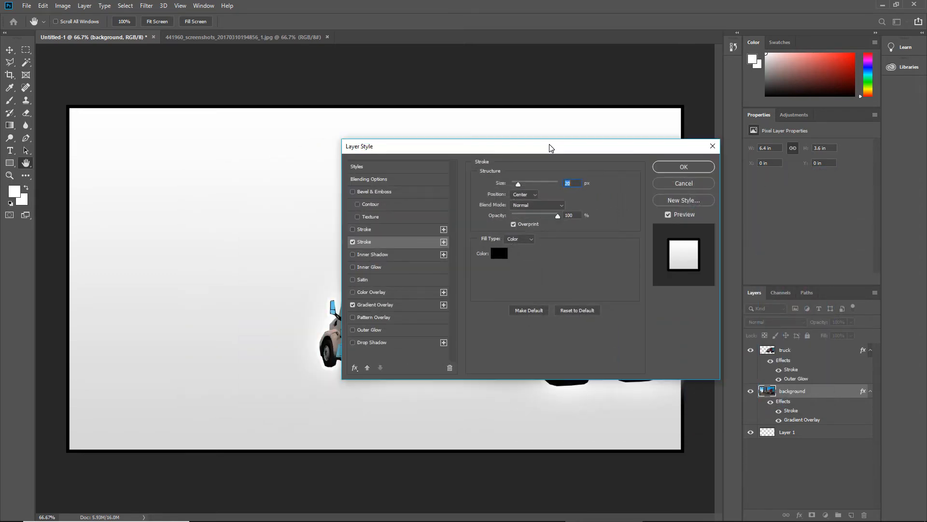
left_click(393, 305)
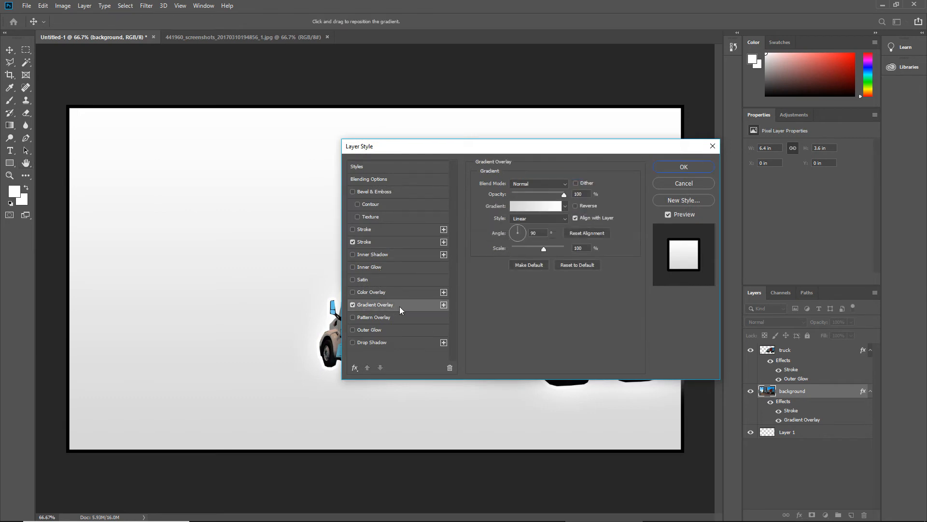
left_click(562, 184)
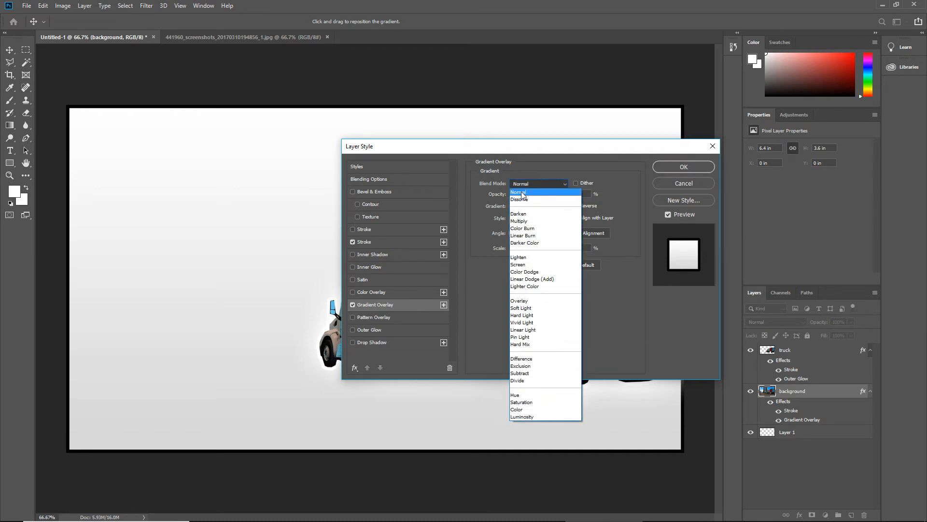
left_click(522, 193)
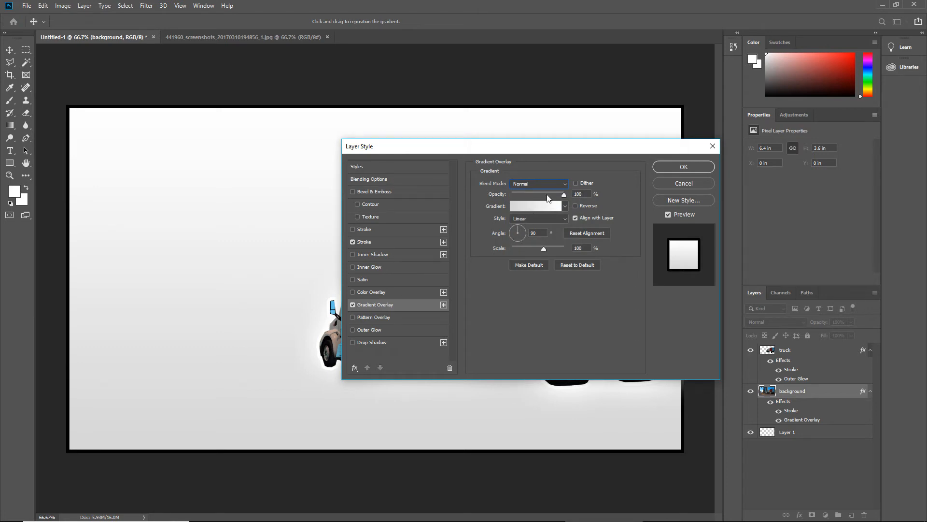
left_click_drag(571, 153, 448, 148)
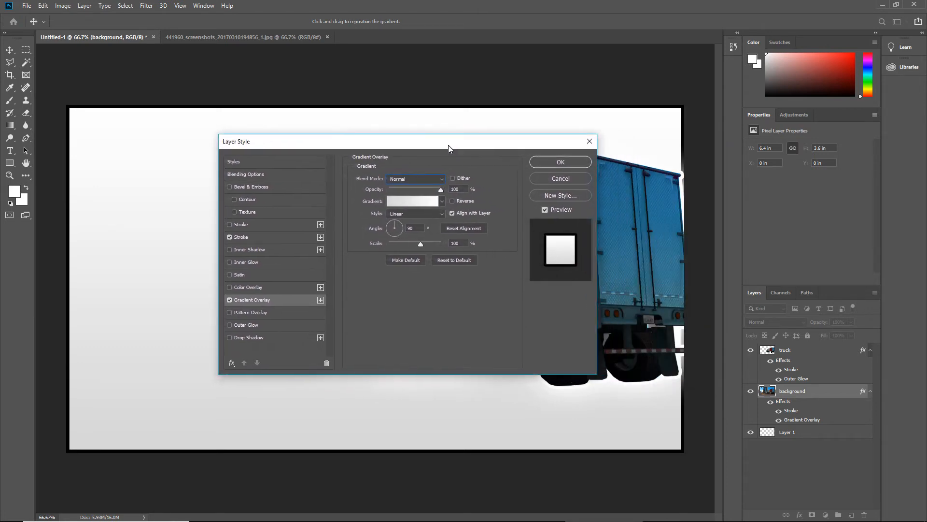
left_click_drag(459, 142, 456, 169)
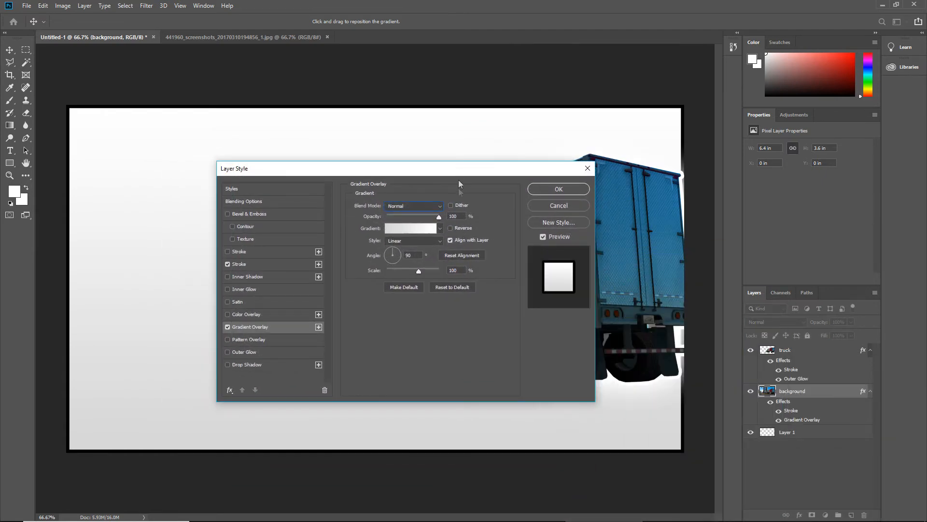
Choose the red-to-green preset for the background layer's gradient overlay
left_click(442, 228)
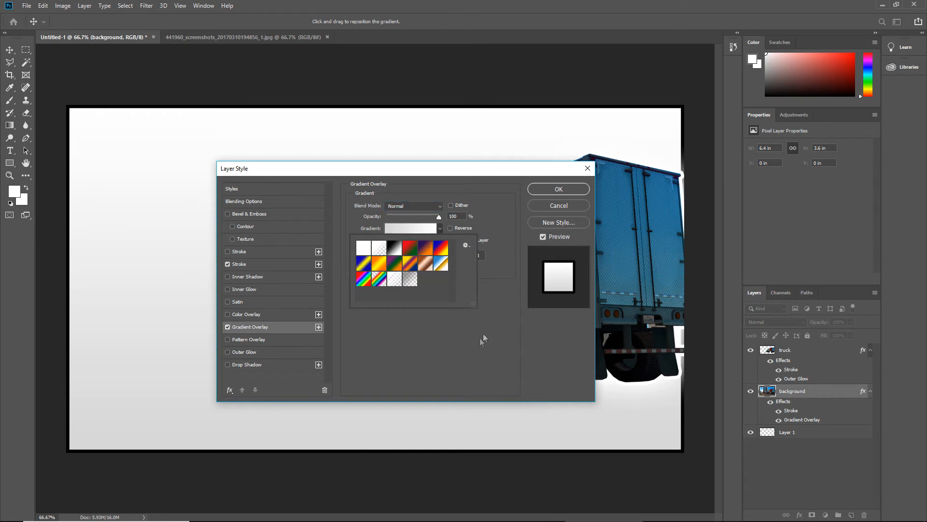
left_click(407, 250)
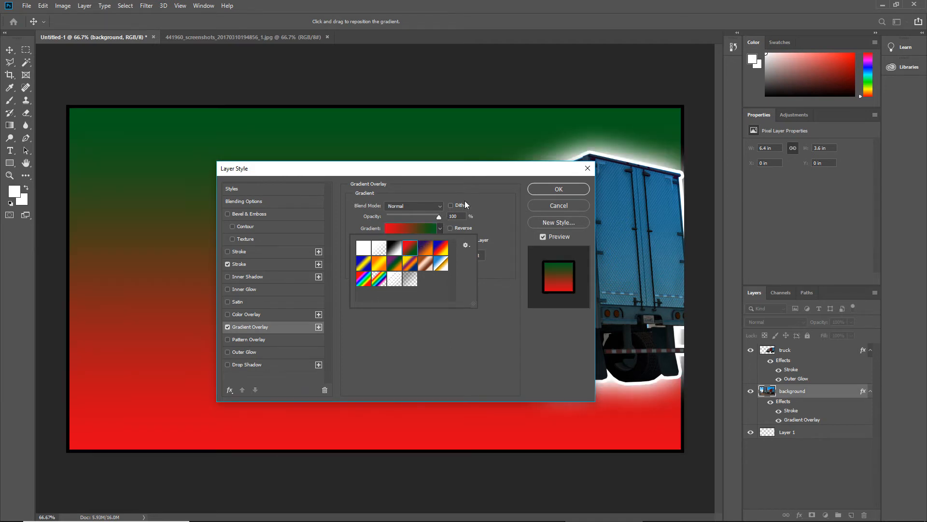
left_click(462, 347)
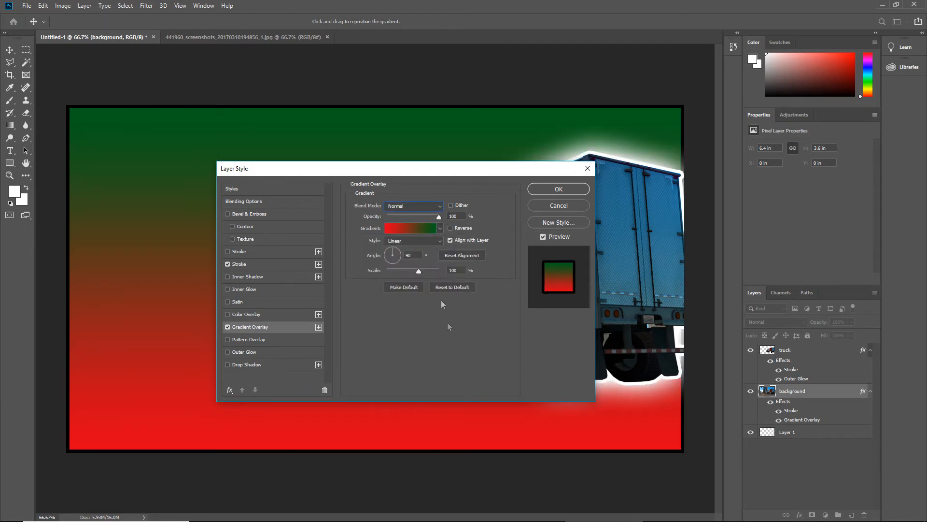
left_click_drag(449, 173, 493, 183)
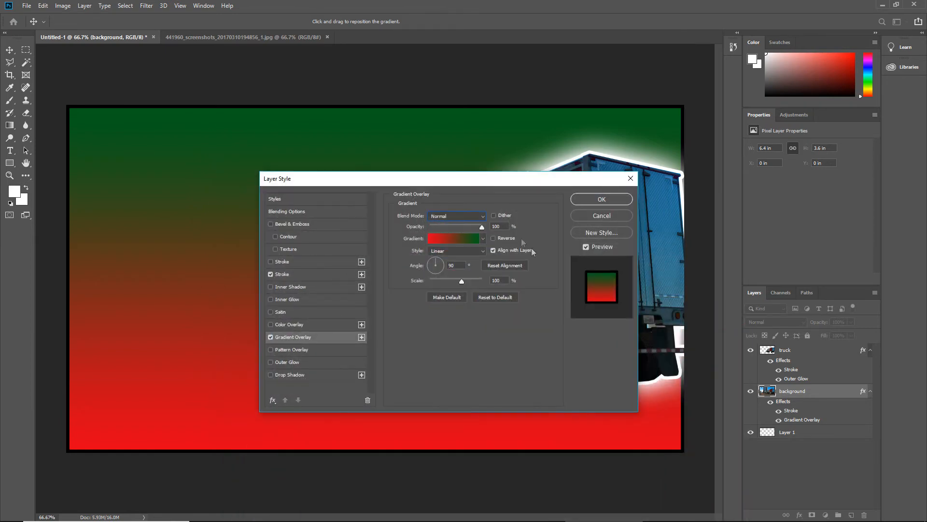
Change the red colour stop of the overlay gradient to blue (007eff) and add an opacity stop at 48%
left_click(479, 237)
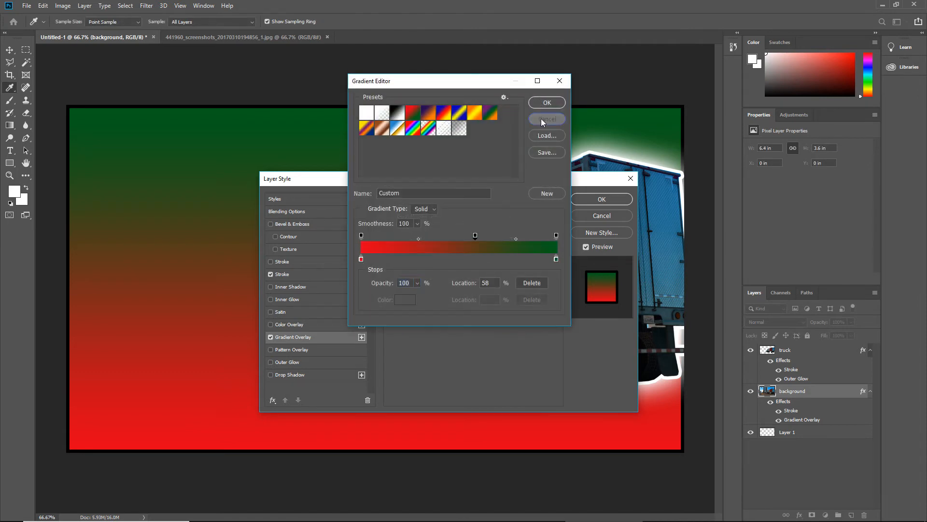
left_click(541, 118)
left_click(455, 240)
double_click(362, 259)
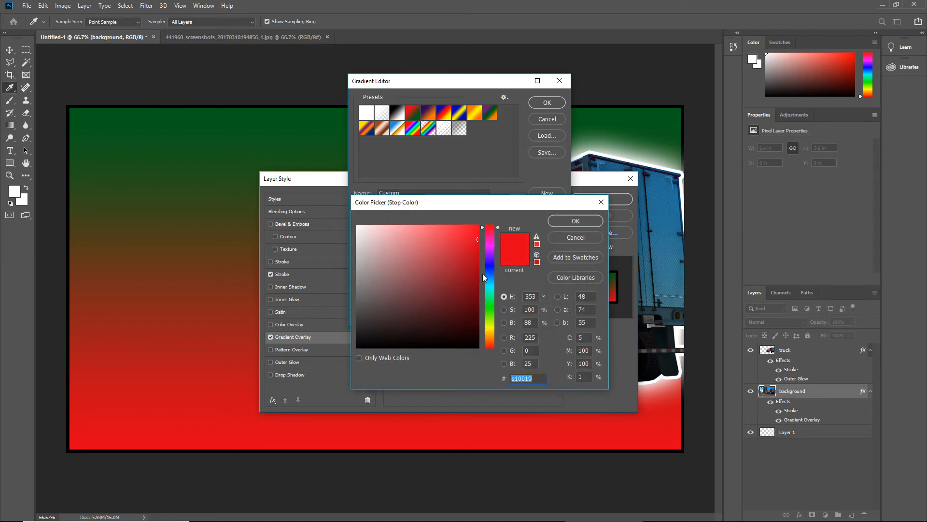
left_click_drag(492, 273, 490, 276)
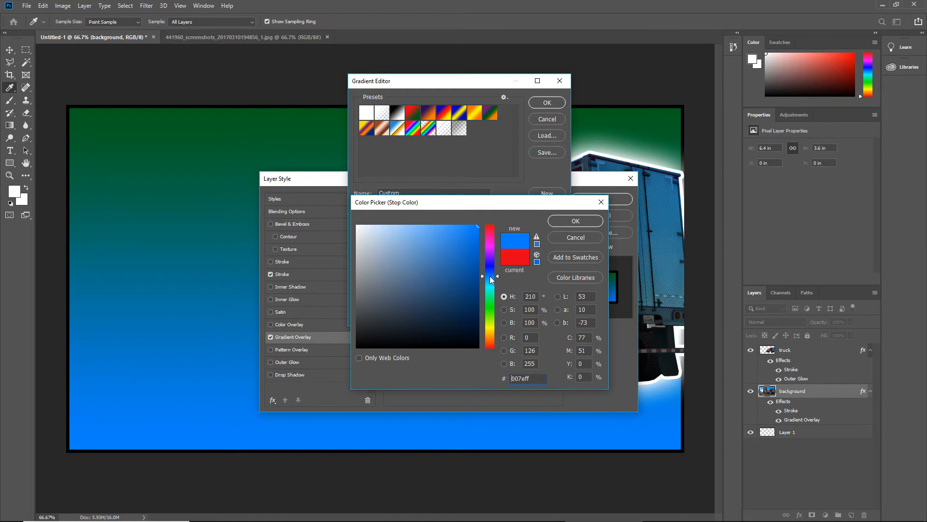
left_click(563, 221)
left_click(454, 235)
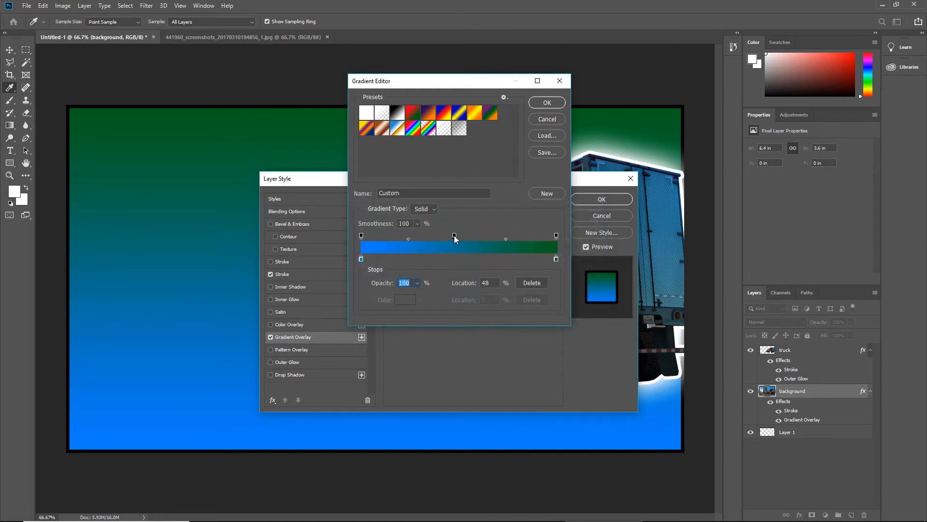
Change the green colour stop of the overlay gradient to magenta pink and accept the edited gradient
double_click(557, 259)
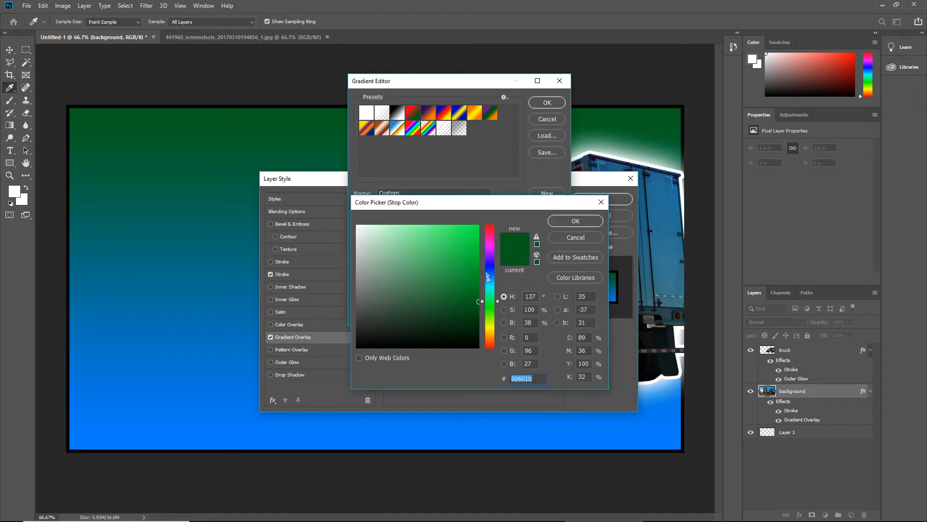
left_click_drag(475, 289, 492, 246)
left_click(575, 221)
left_click(542, 104)
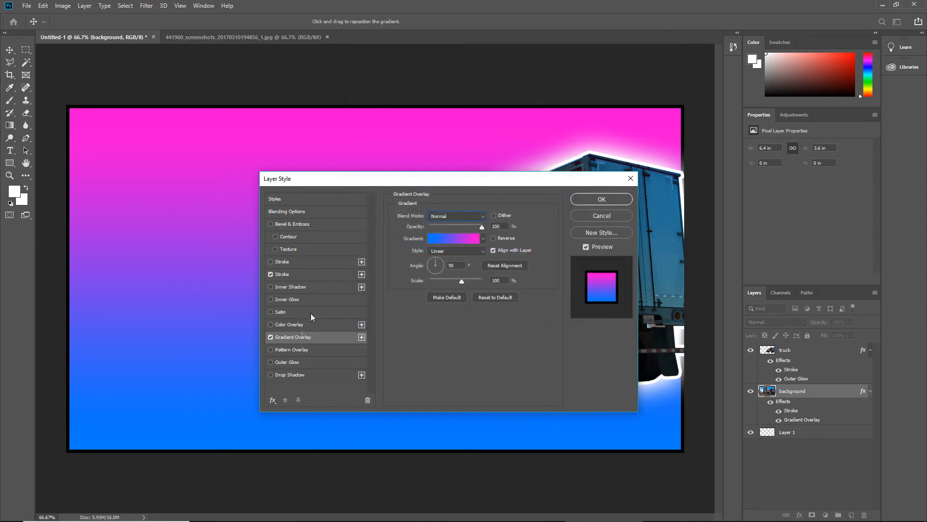
Try Bevel & Emboss on the background layer, turn it off again, and apply the layer style
left_click(270, 223)
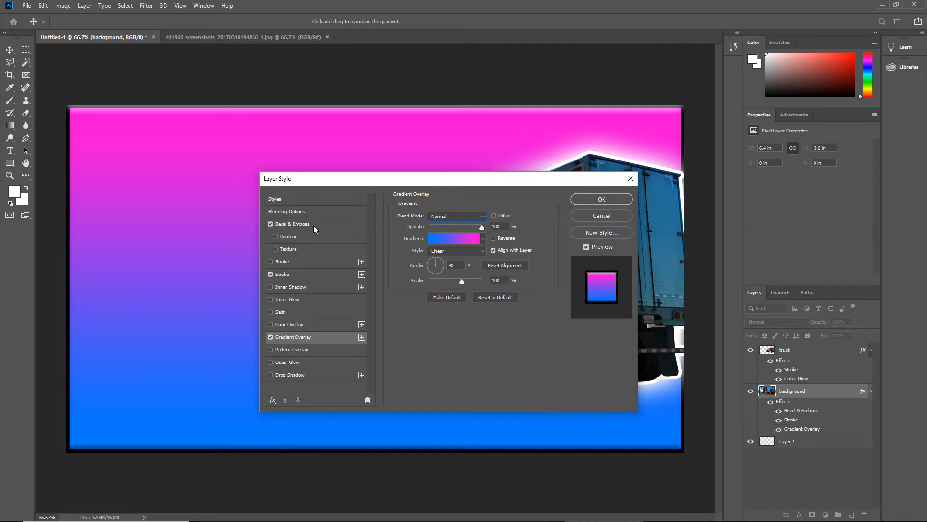
left_click(271, 224)
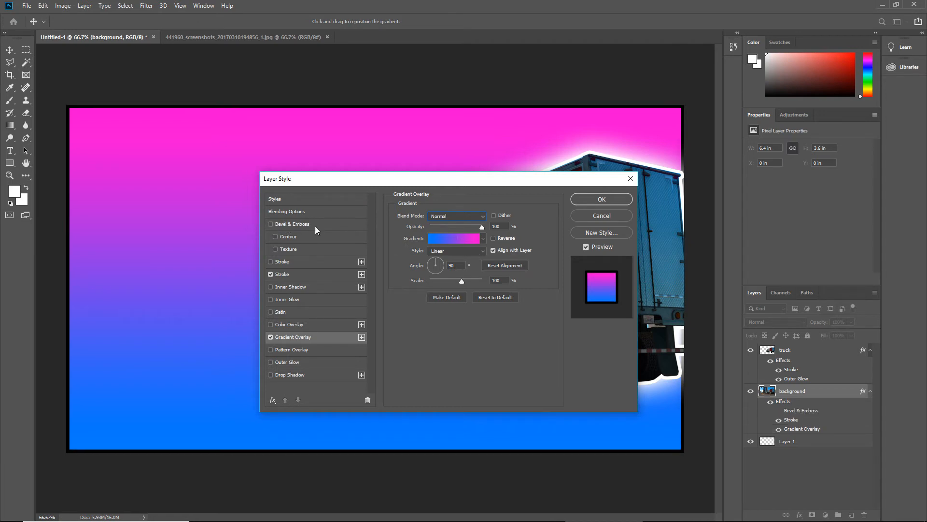
left_click(601, 199)
key("l")
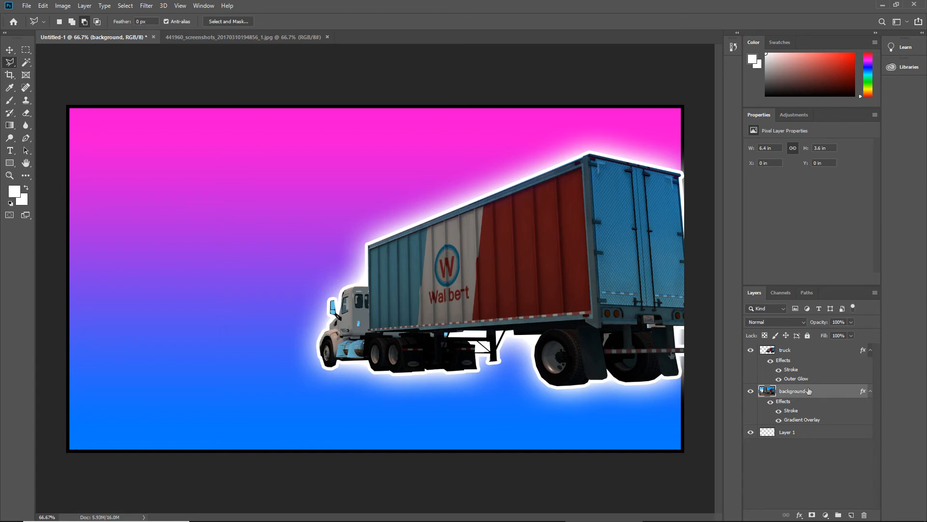
Reopen the background layer's Gradient Overlay and set its opacity to 40%
double_click(864, 393)
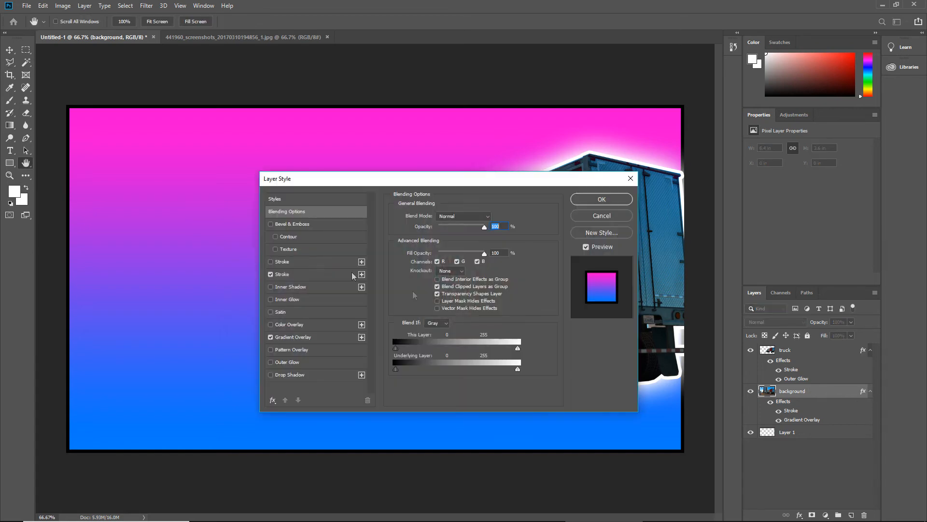
left_click(327, 339)
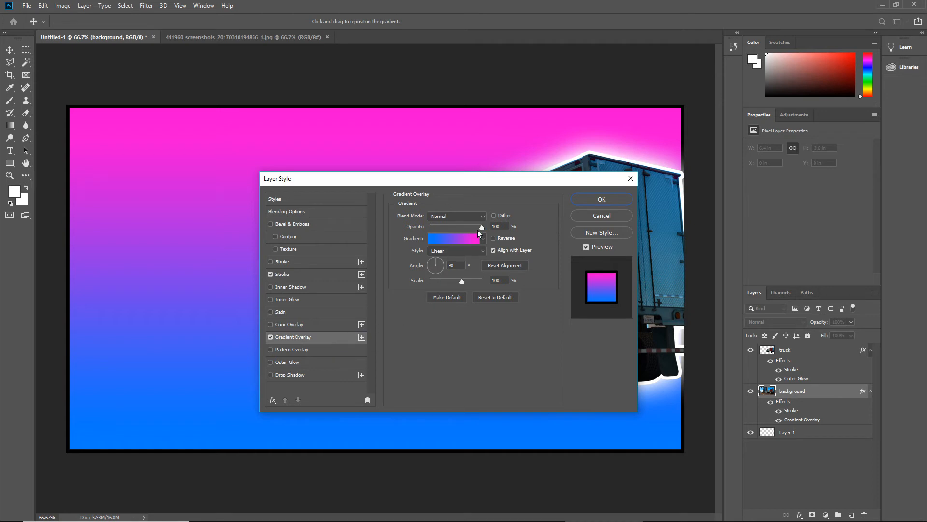
left_click_drag(480, 228, 451, 228)
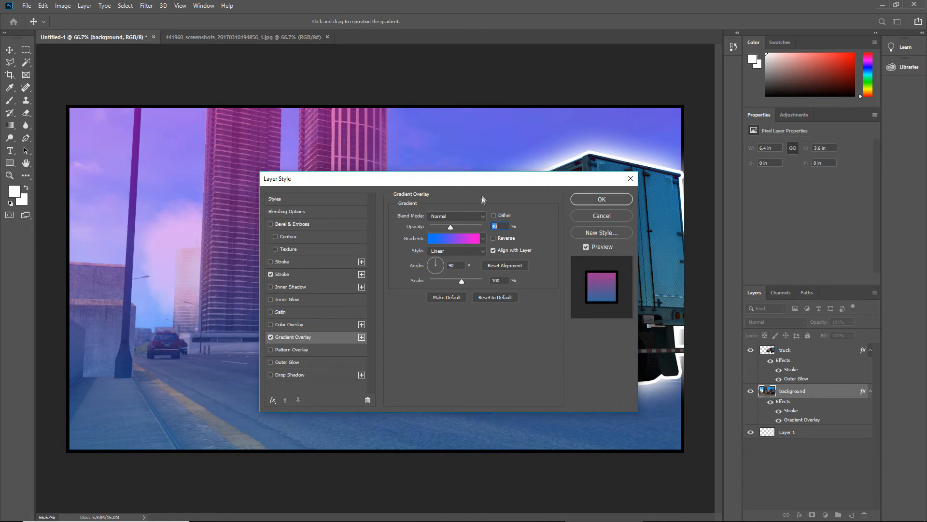
left_click_drag(486, 182, 580, 328)
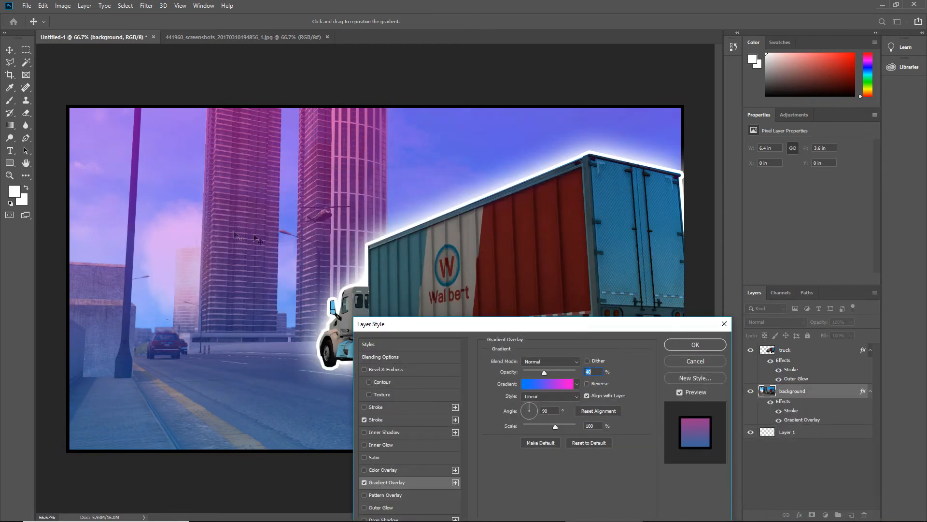
left_click_drag(549, 371, 554, 373)
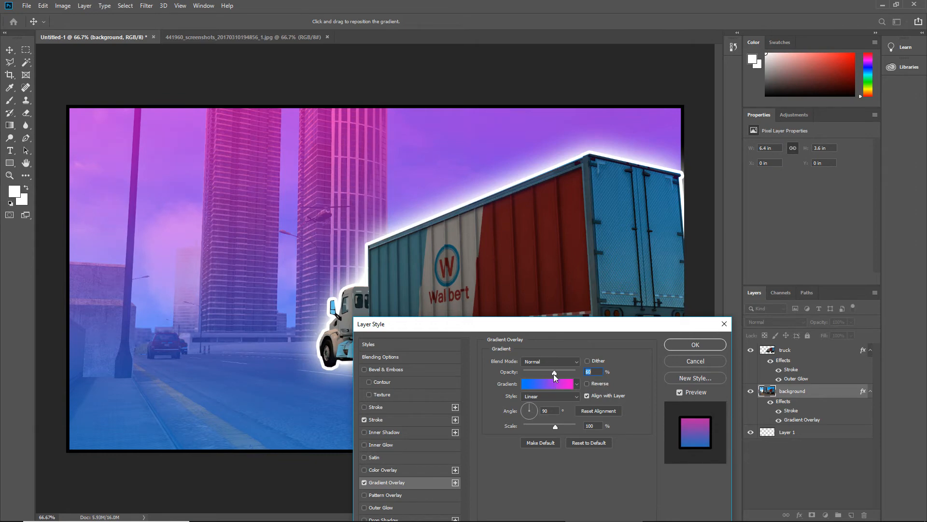
left_click_drag(564, 323, 708, 338)
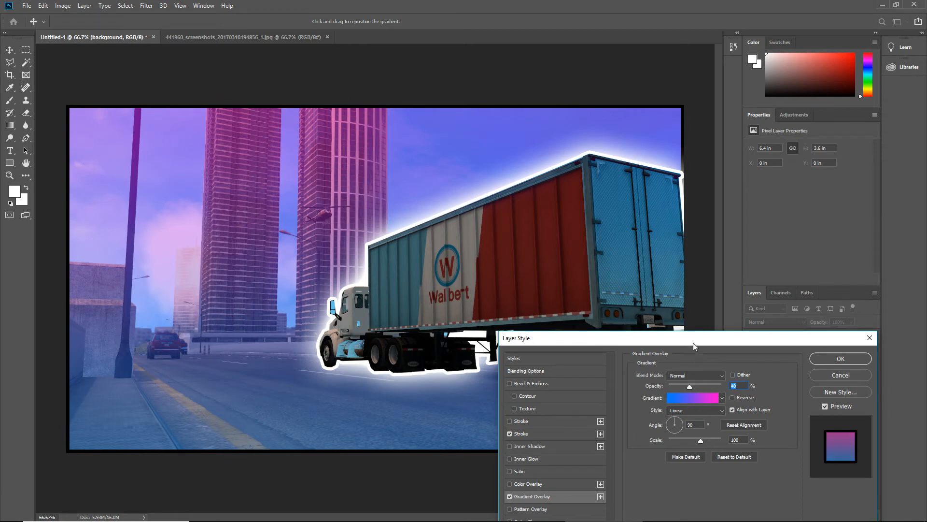
left_click_drag(694, 343, 621, 243)
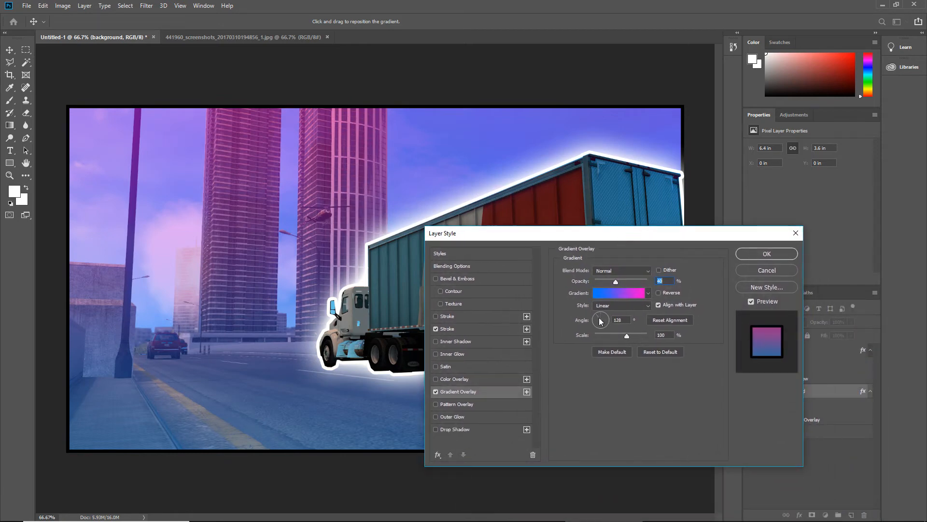
Set the gradient overlay's angle to 45° and apply the layer style
left_click_drag(599, 321, 604, 316)
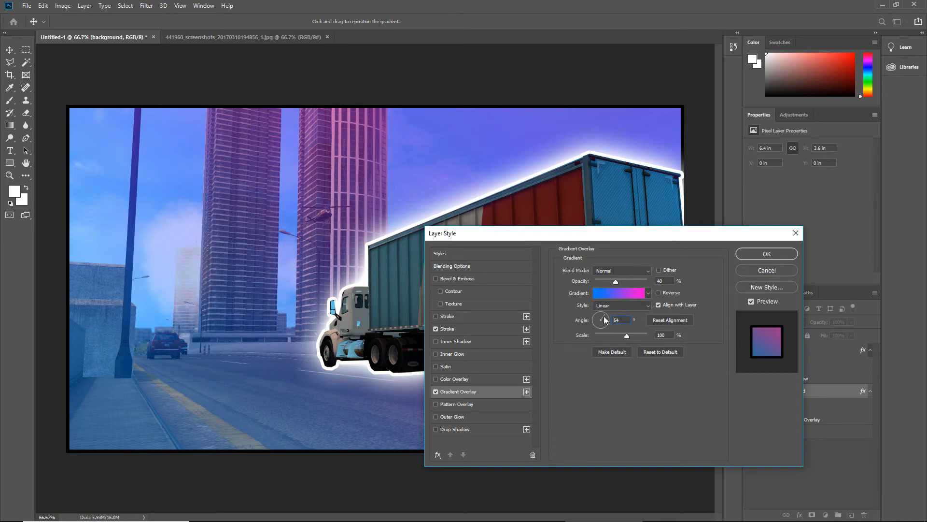
left_click(627, 319)
key("Return")
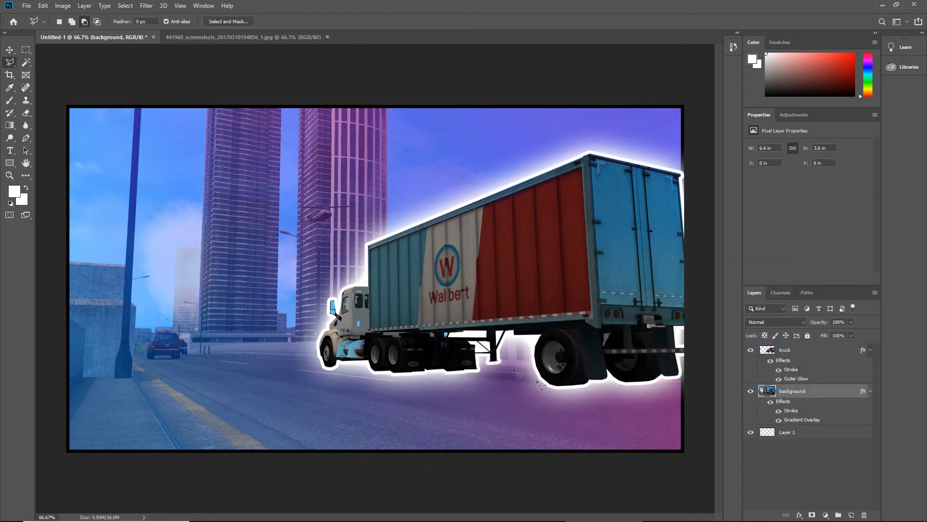
Review the background layer's Gradient Overlay settings and its colour stops in the Gradient Editor
double_click(865, 393)
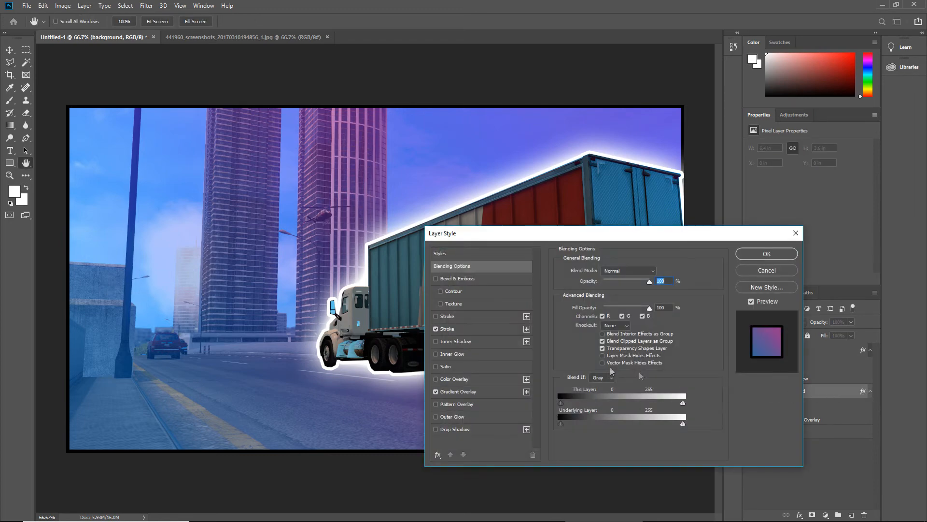
left_click(476, 395)
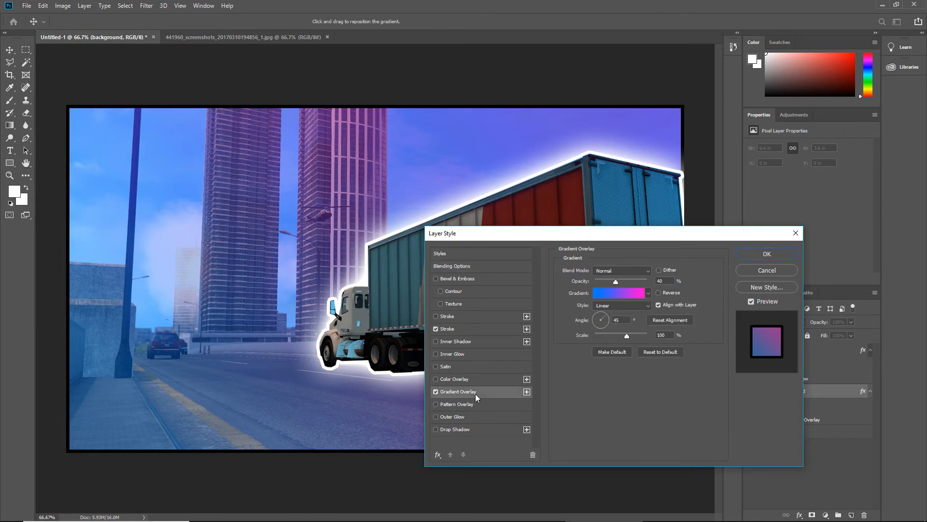
left_click(613, 293)
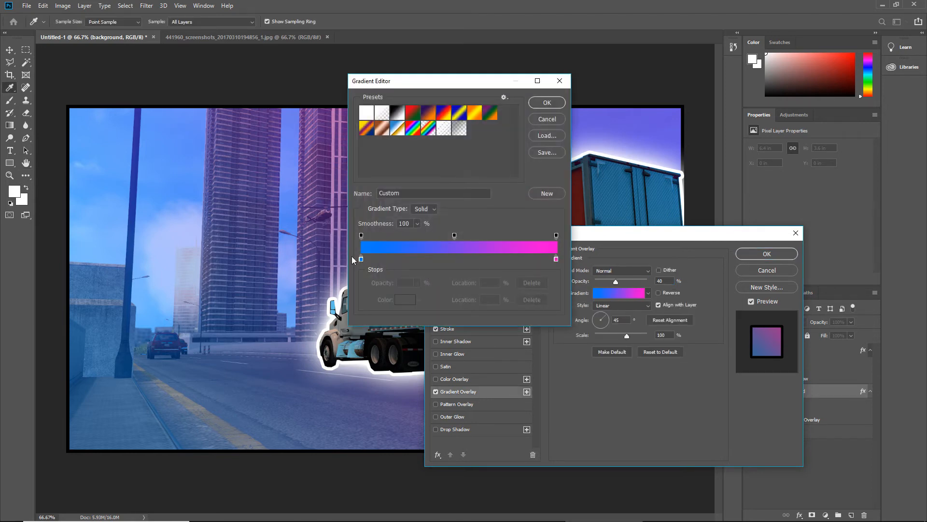
left_click(544, 108)
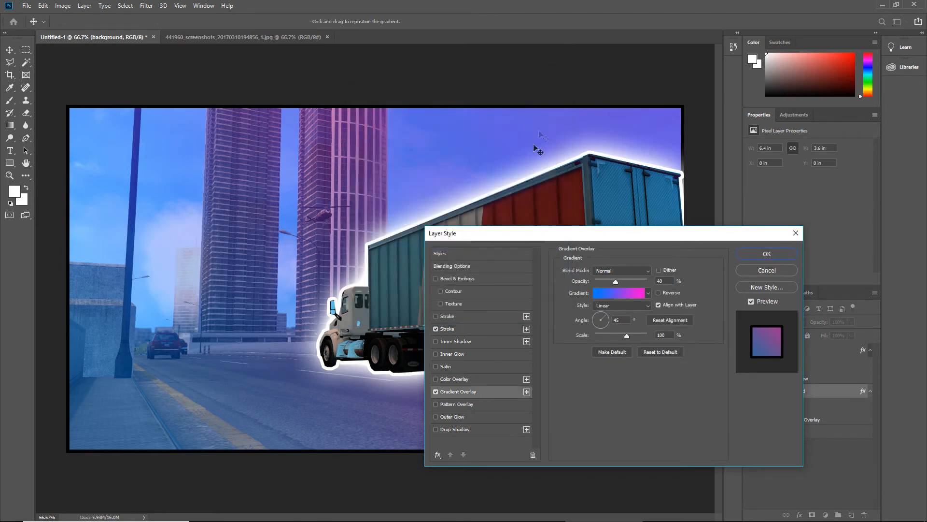
left_click(767, 254)
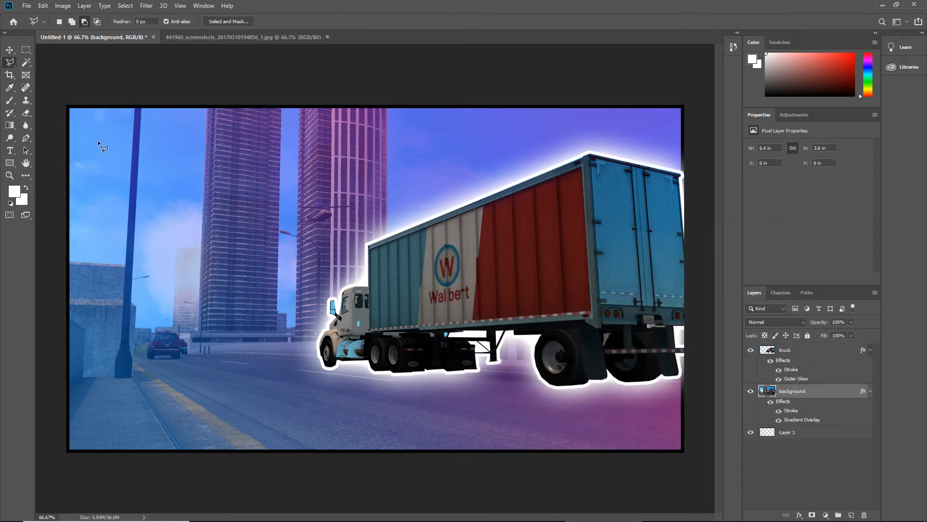
Create a paragraph text box about 5.25 by 2.9 in over the scene, clear its placeholder text and set the font size to 24 pt
left_click(10, 151)
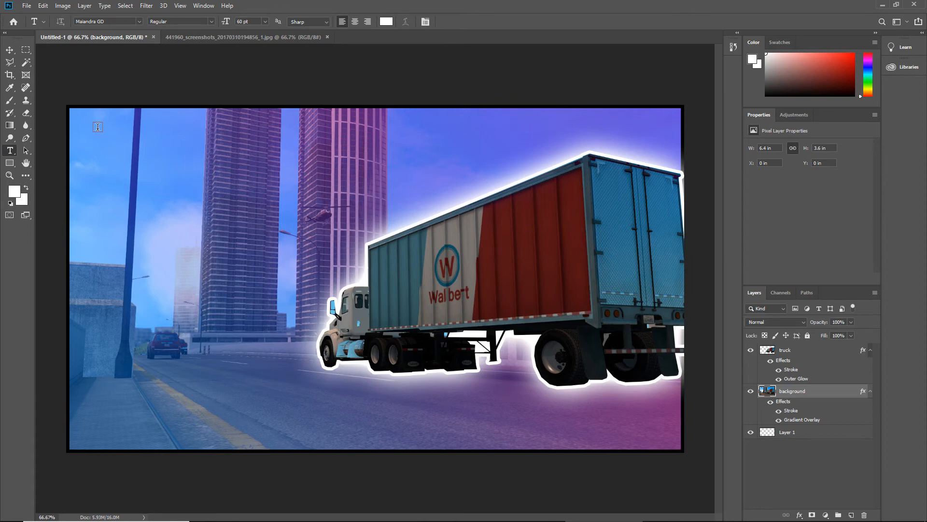
left_click_drag(604, 408, 97, 129)
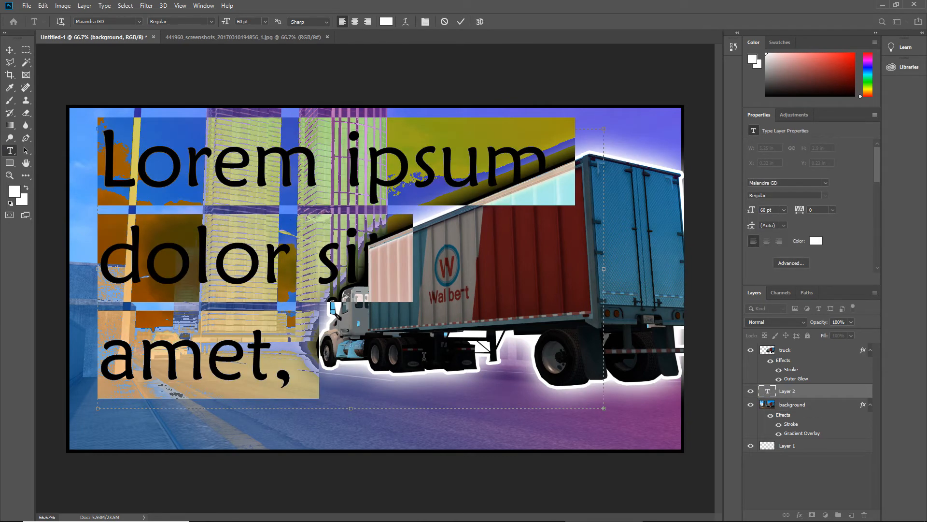
key("Delete")
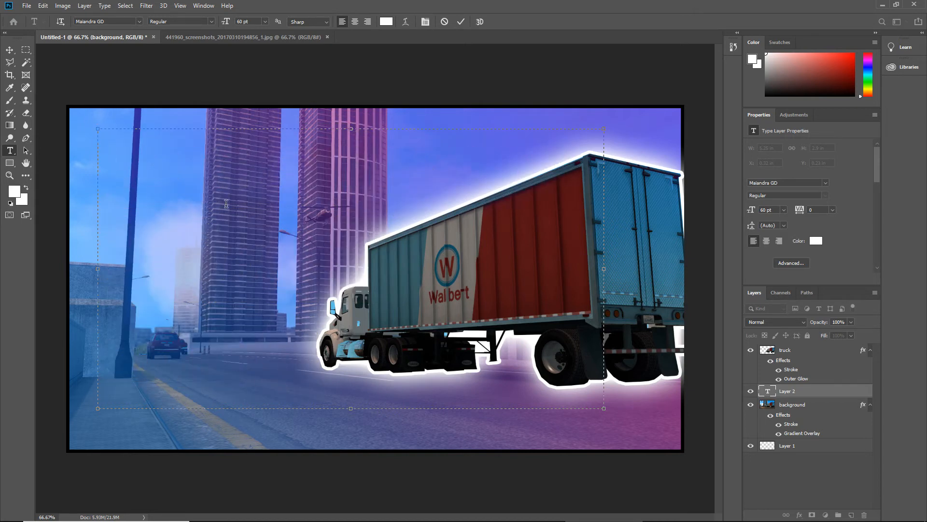
left_click(266, 21)
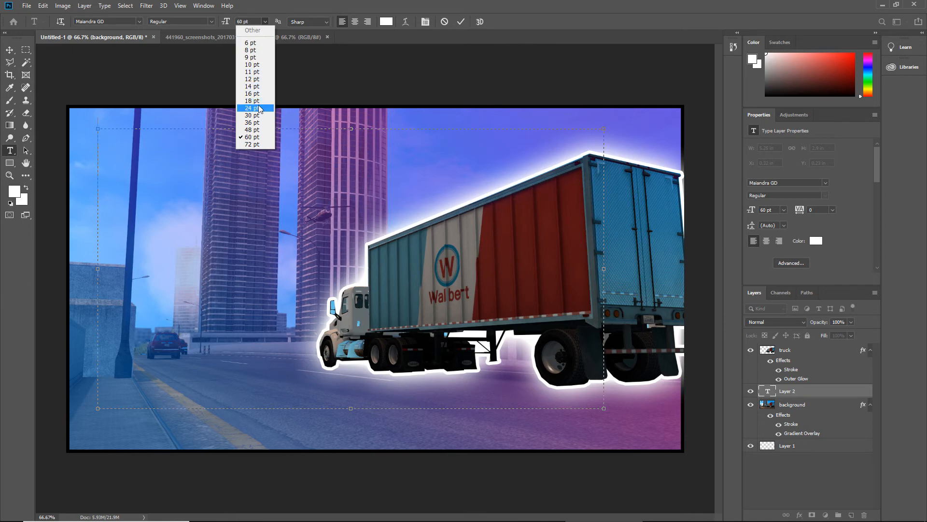
left_click(259, 108)
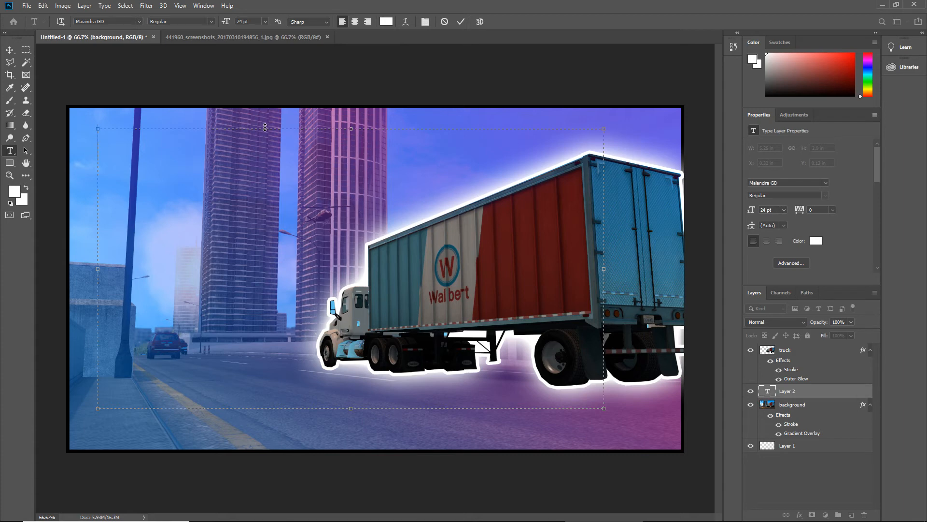
Enter the headline "New Trucks Available Now" in the text box
type("New T")
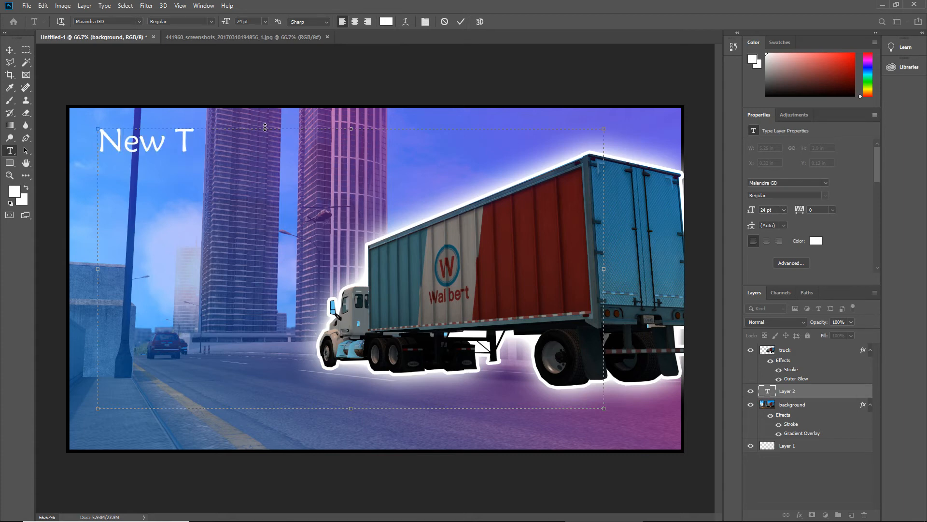
type("ruck")
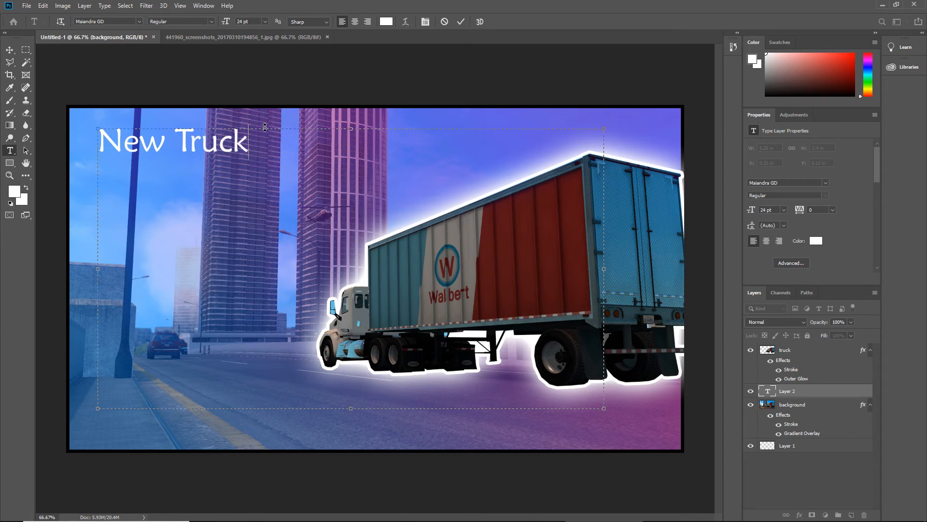
type("s Av")
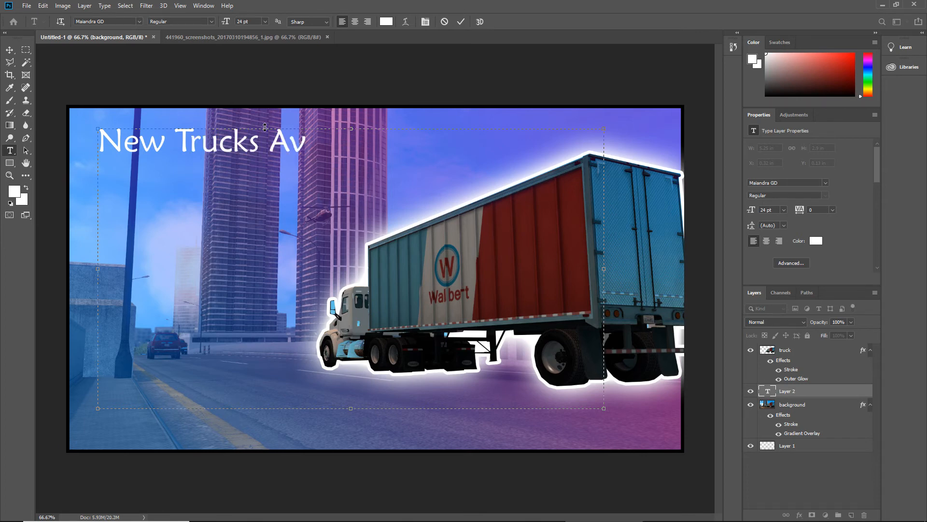
type("aila")
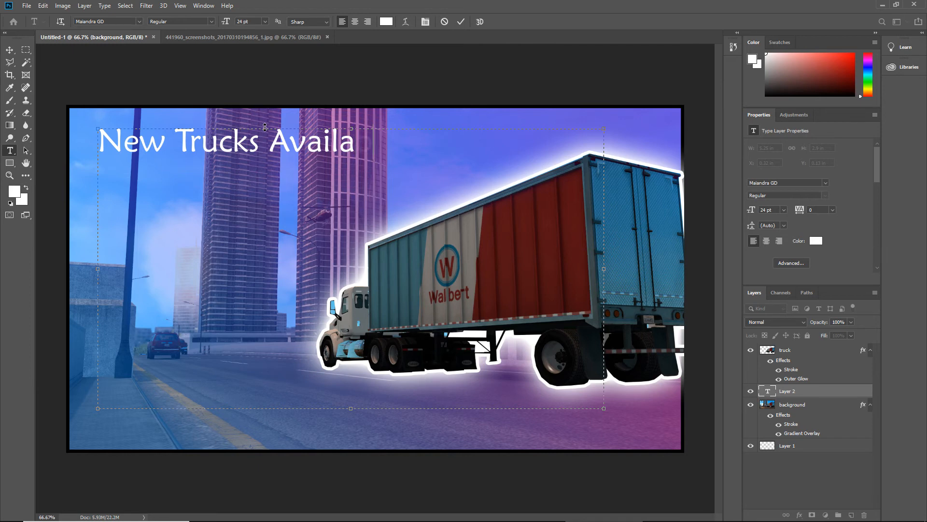
type("ble Now")
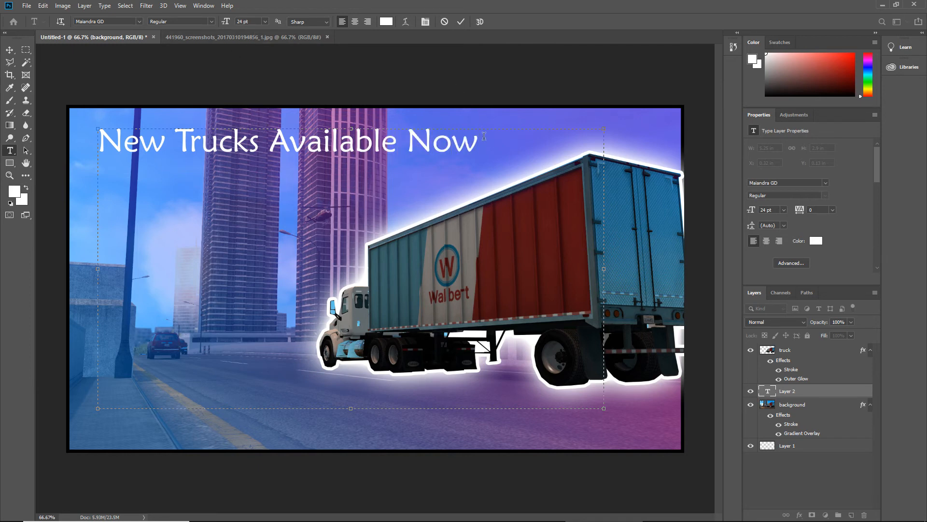
Try Franklin Gothic Heavy as the font for the whole headline
left_click_drag(469, 153, 106, 143)
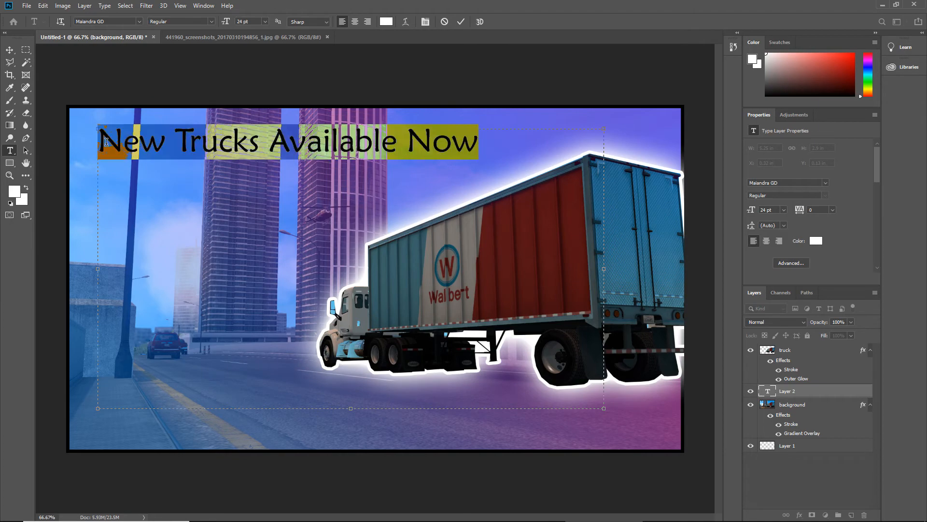
left_click(139, 21)
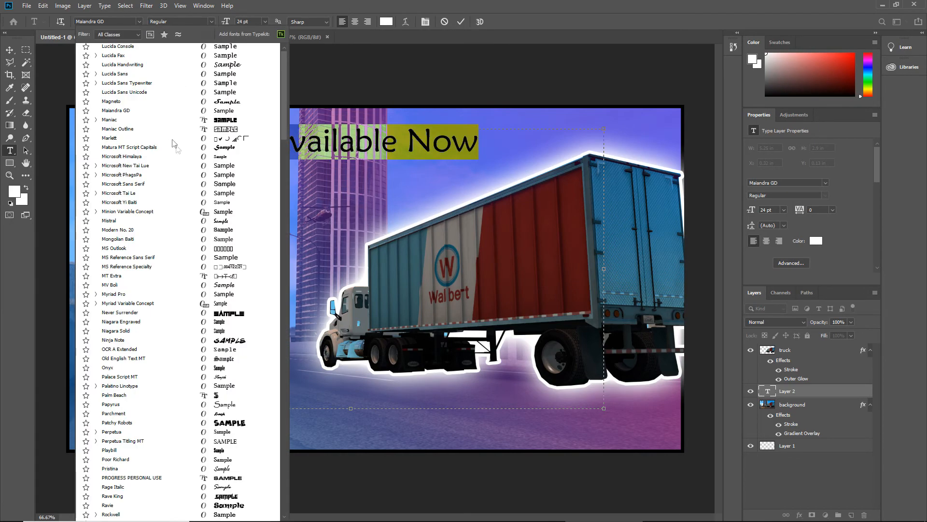
scroll(173, 145, "up", 10)
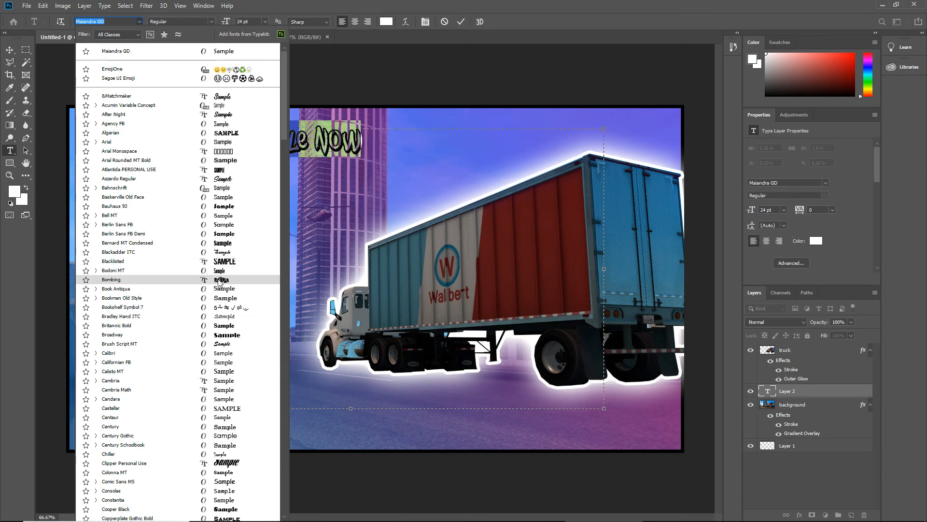
scroll(230, 343, "down", 3)
scroll(228, 344, "down", 8)
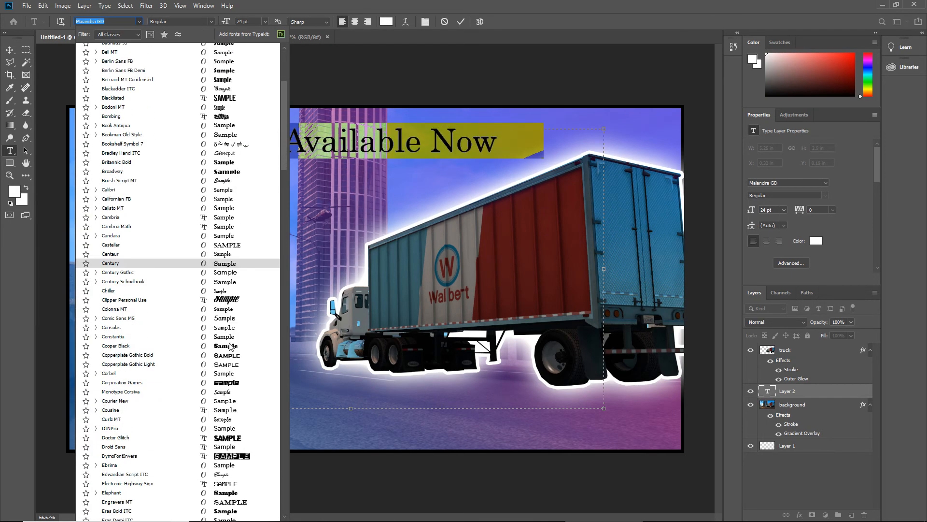
scroll(229, 348, "down", 4)
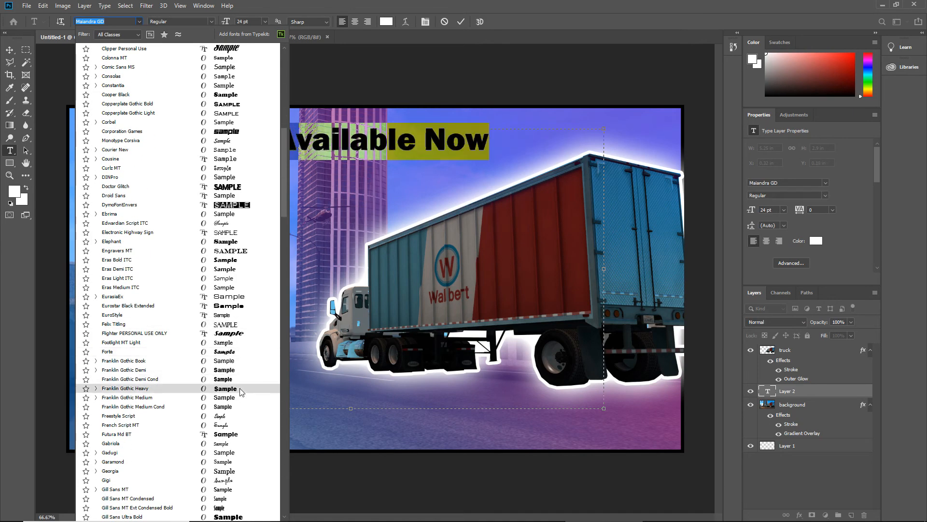
left_click(240, 388)
left_click(202, 269)
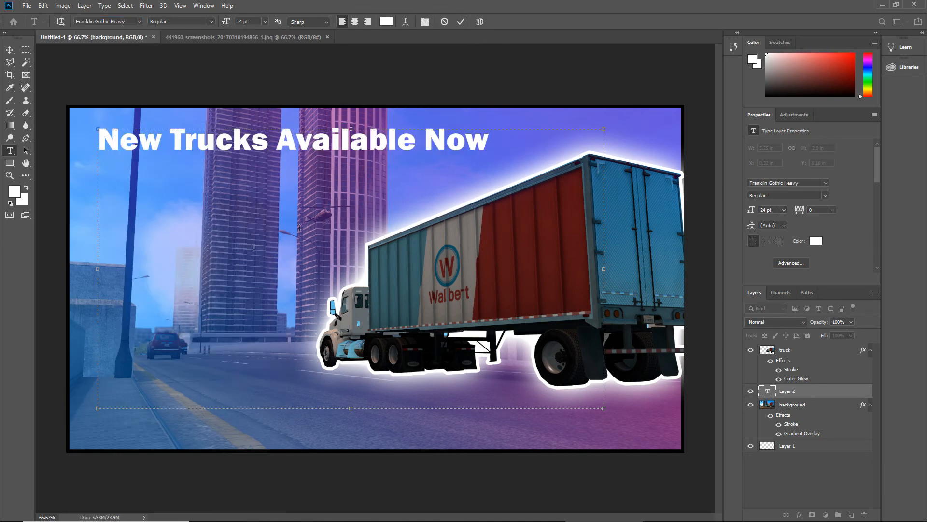
Change the whole headline's font to Gill Sans Ultra Bold and widen its text box to about 5.87 in so it fits one line
left_click_drag(495, 145, 65, 135)
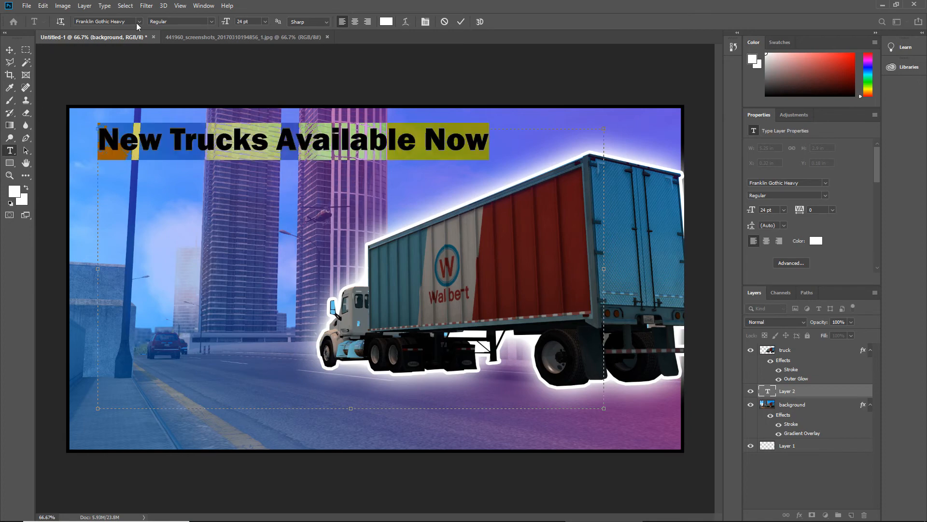
left_click(139, 22)
scroll(240, 386, "down", 8)
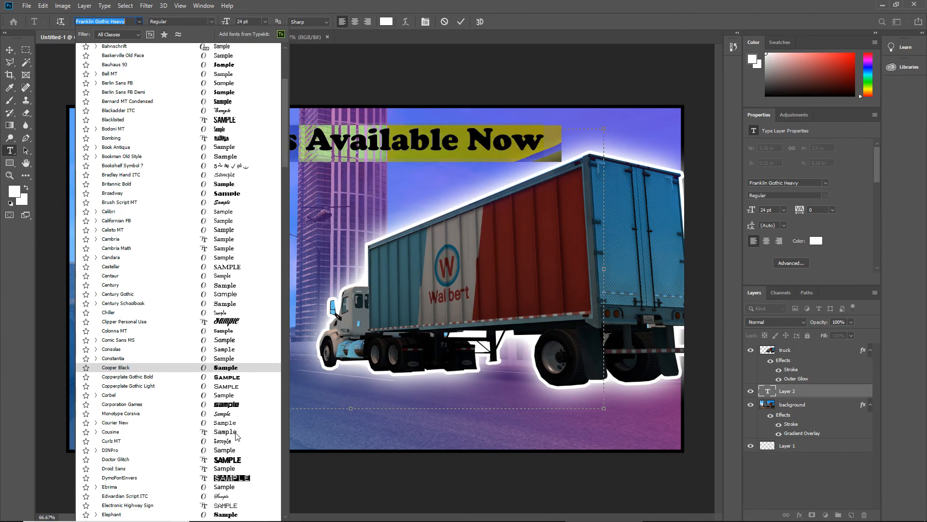
scroll(240, 440, "down", 9)
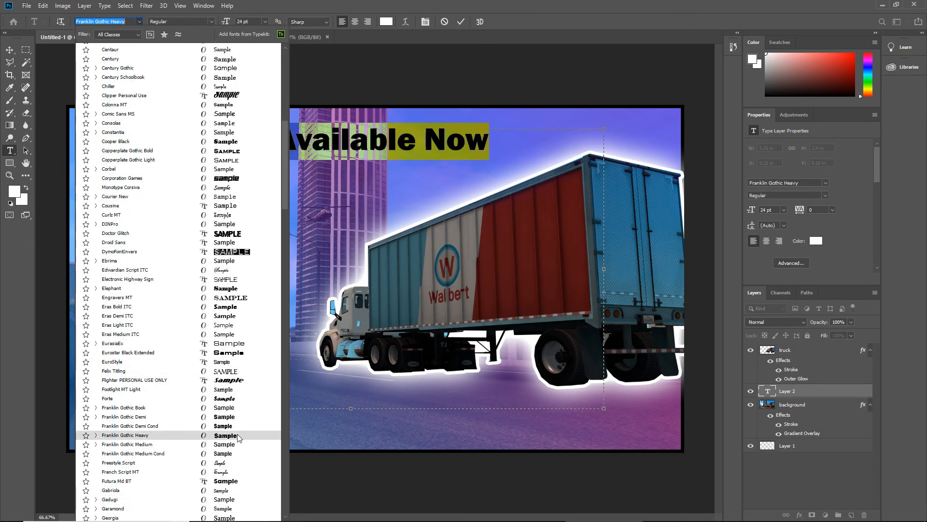
scroll(239, 439, "down", 6)
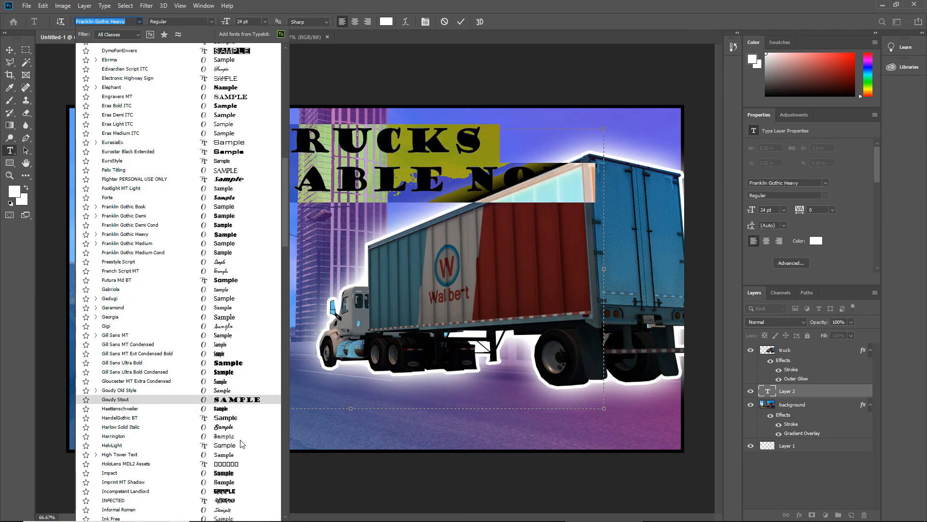
scroll(242, 443, "down", 6)
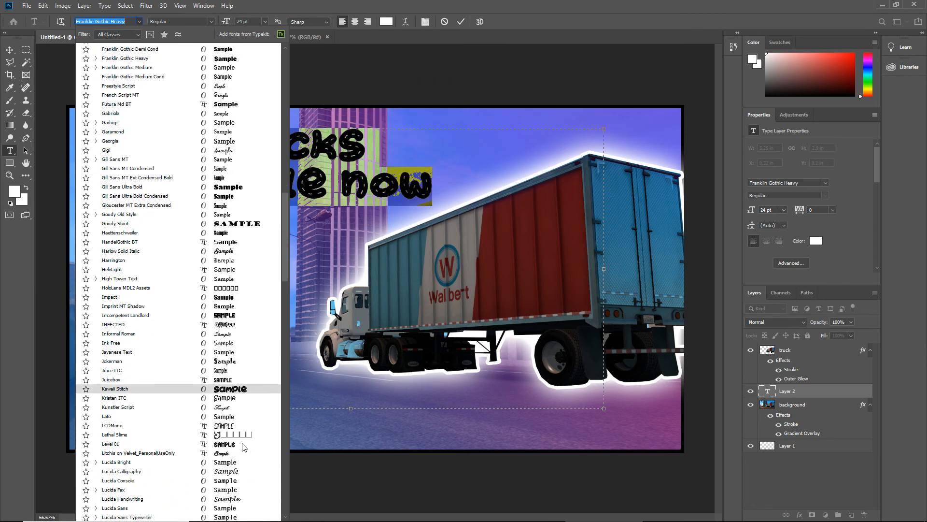
scroll(242, 446, "down", 5)
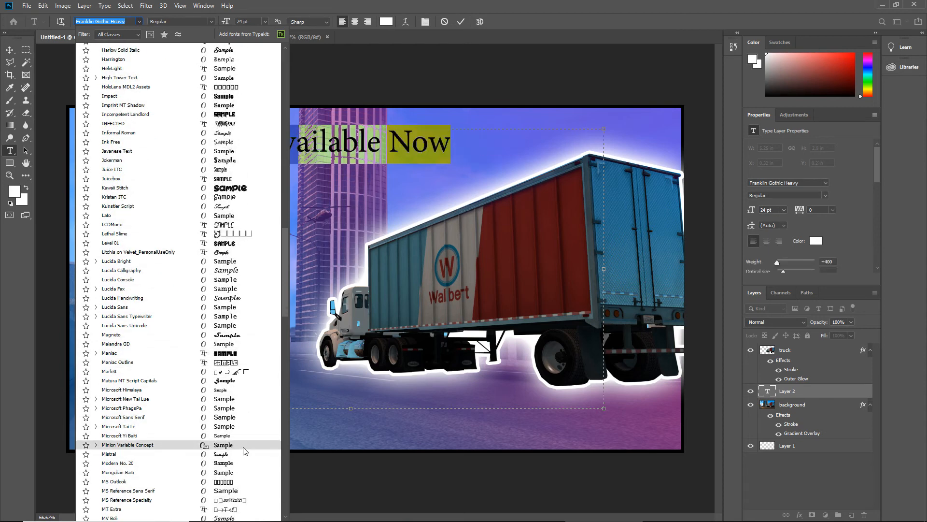
scroll(208, 409, "up", 2)
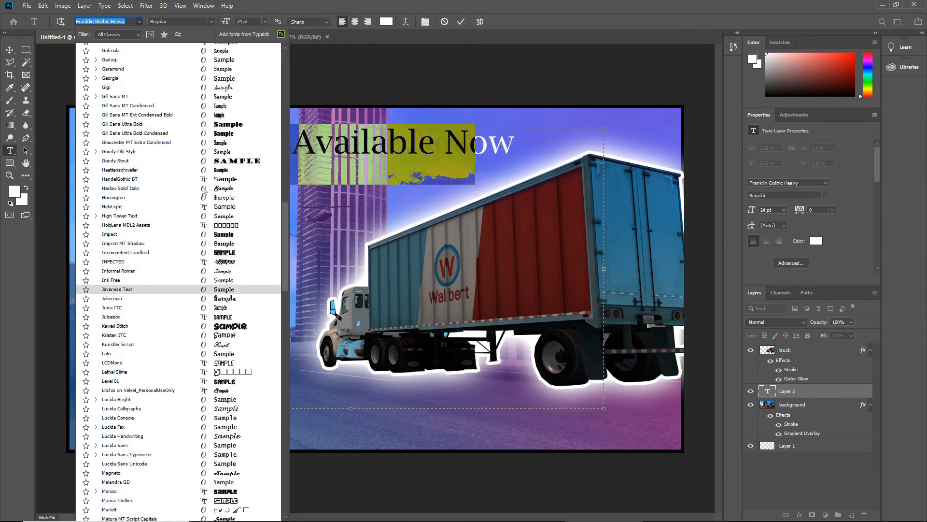
left_click(227, 124)
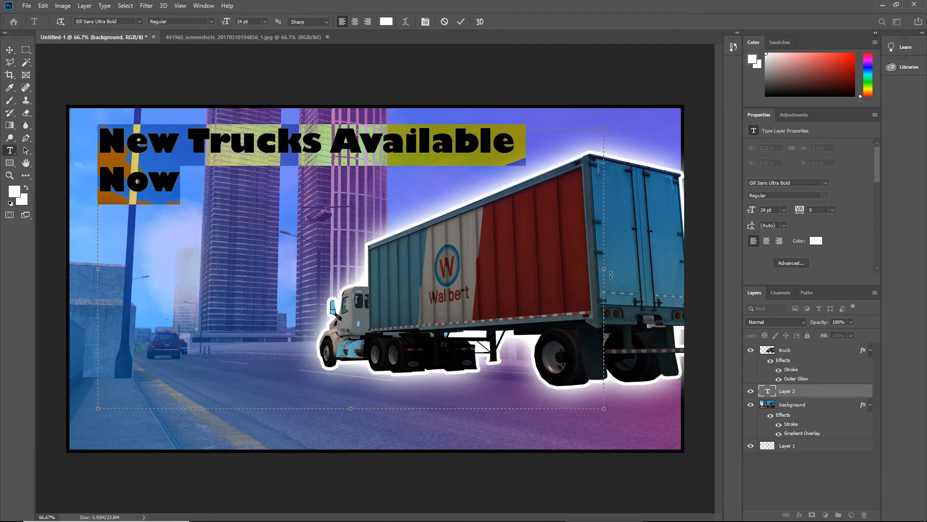
left_click_drag(605, 270, 664, 271)
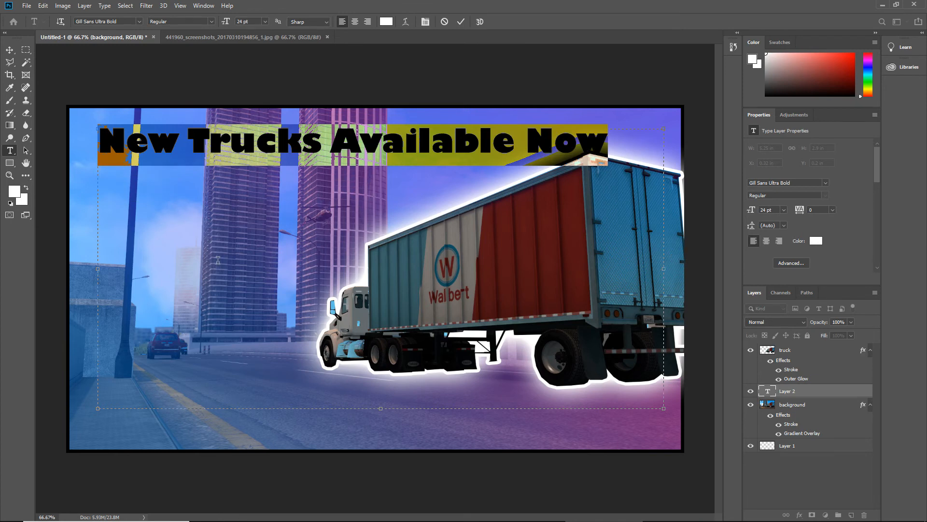
Move the headline to about X 0.06 in, Y 0.38 in and place its layer above the truck layer
left_click(9, 49)
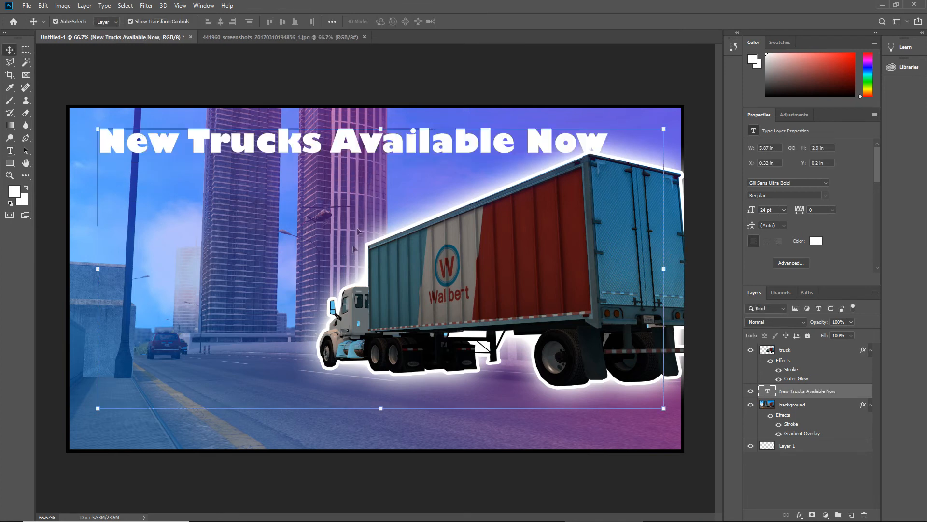
left_click_drag(339, 143, 313, 150)
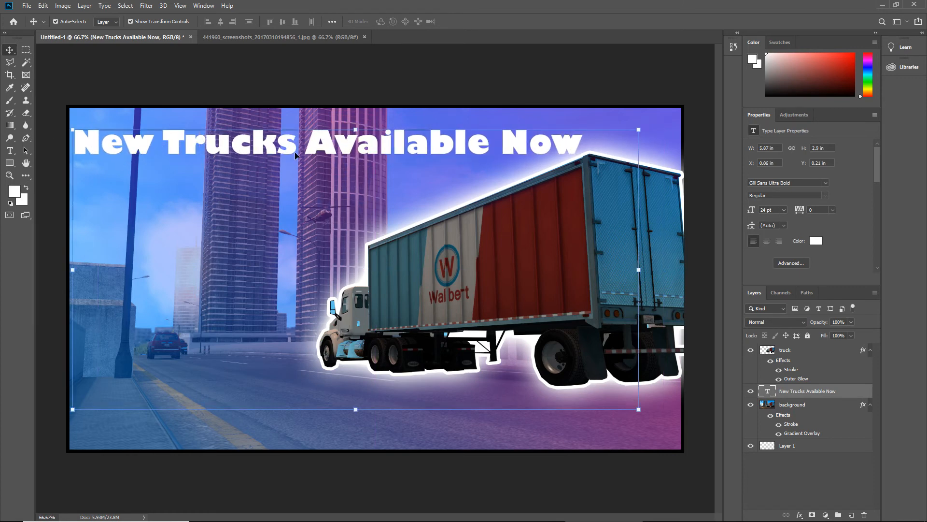
mouse_move(293, 151)
left_mouse_down()
mouse_move(296, 192)
mouse_move(289, 165)
left_mouse_up()
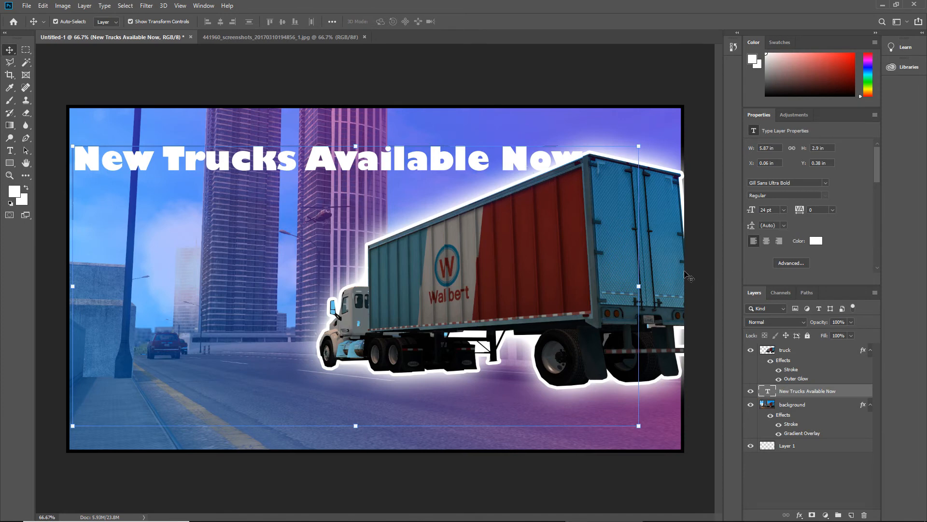
left_click_drag(845, 394, 834, 354)
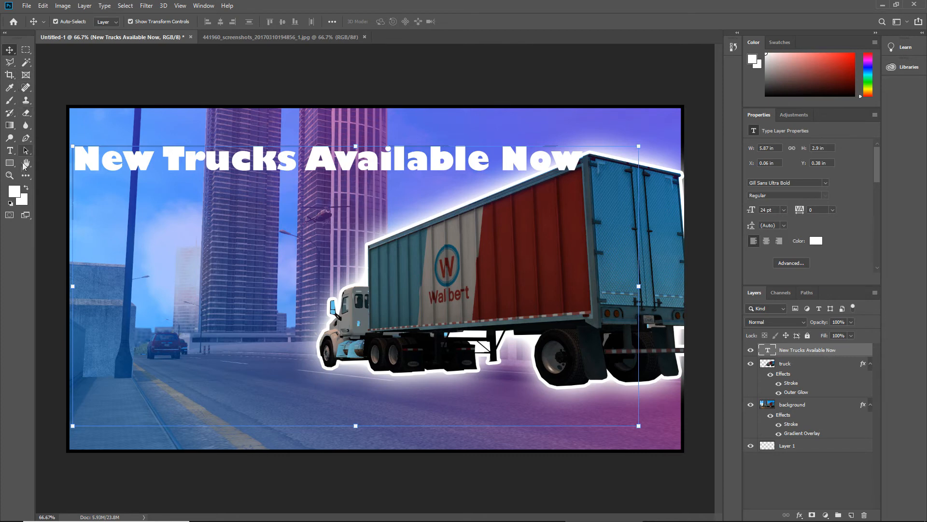
Add a second text box about 5.35 × 2.06 in below the headline, containing "Euro Trick Simulator 2"
left_click(9, 150)
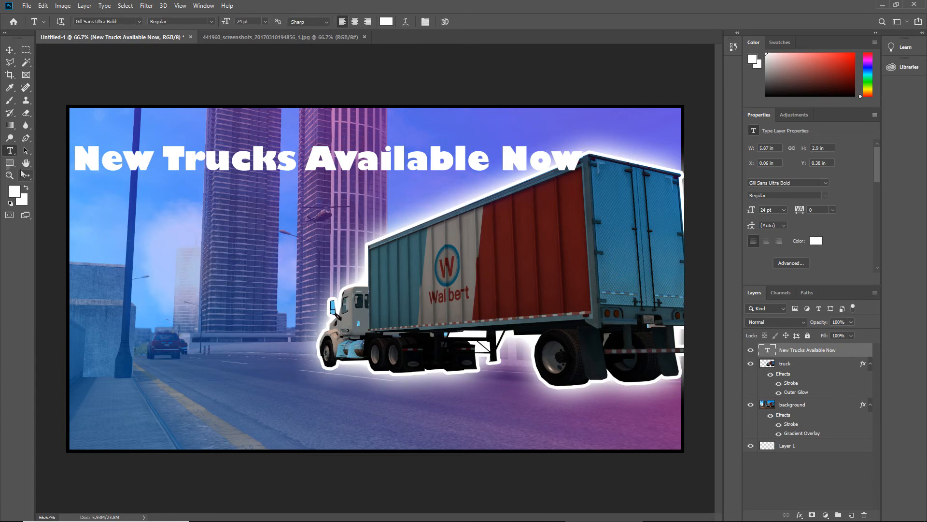
left_click_drag(139, 262, 653, 459)
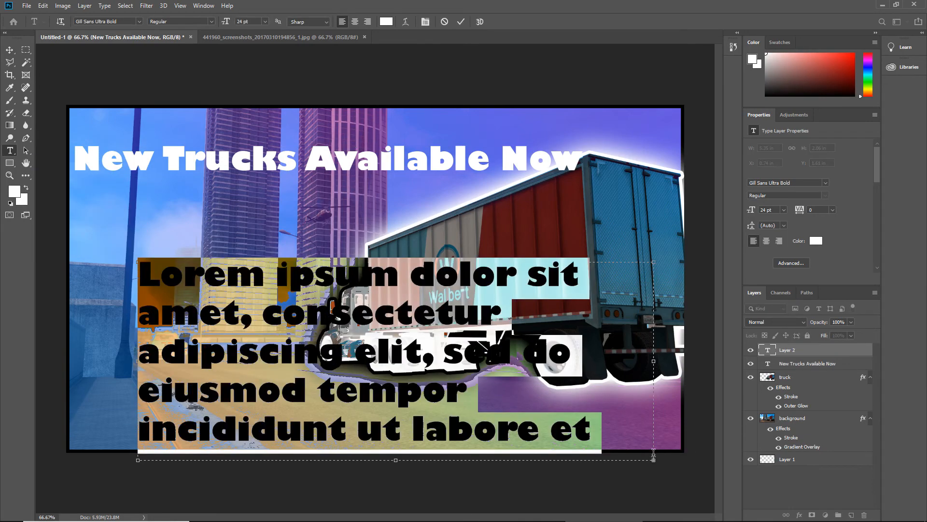
key("BackSpace")
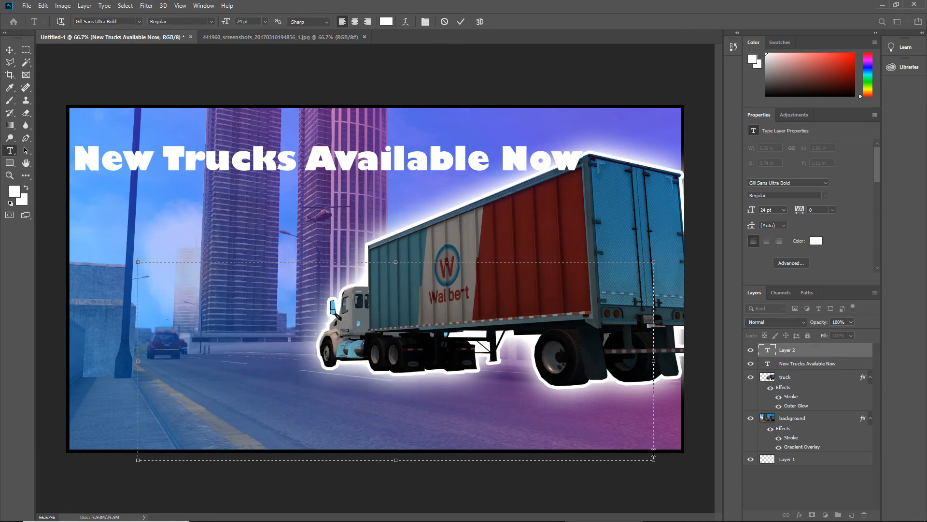
type("E")
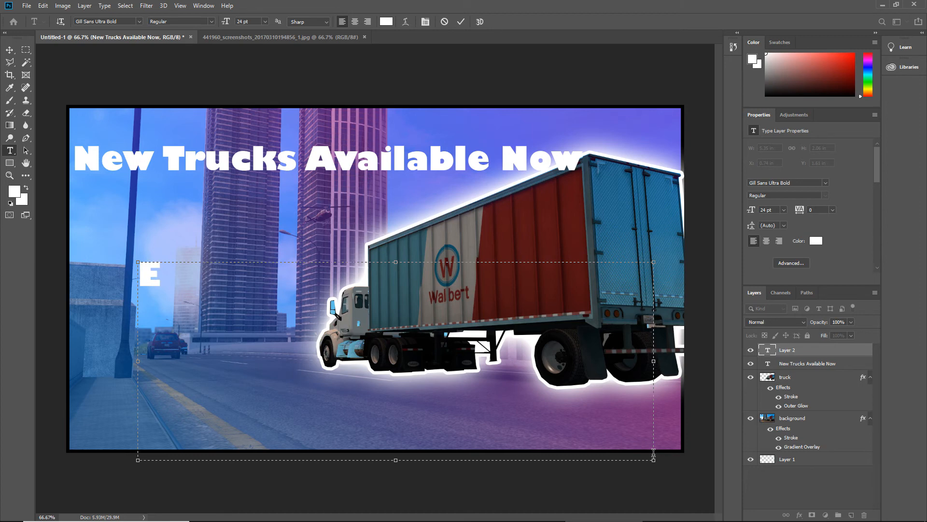
type("uro")
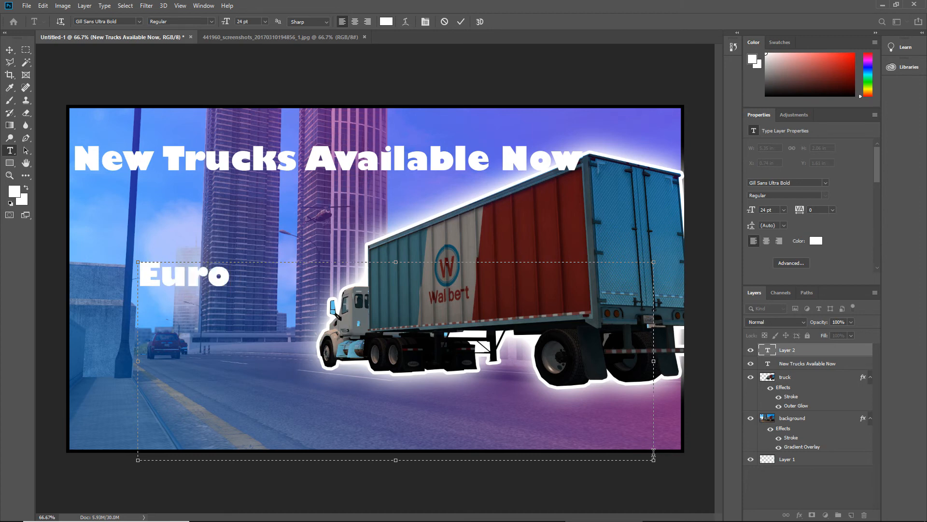
type(" Trick ")
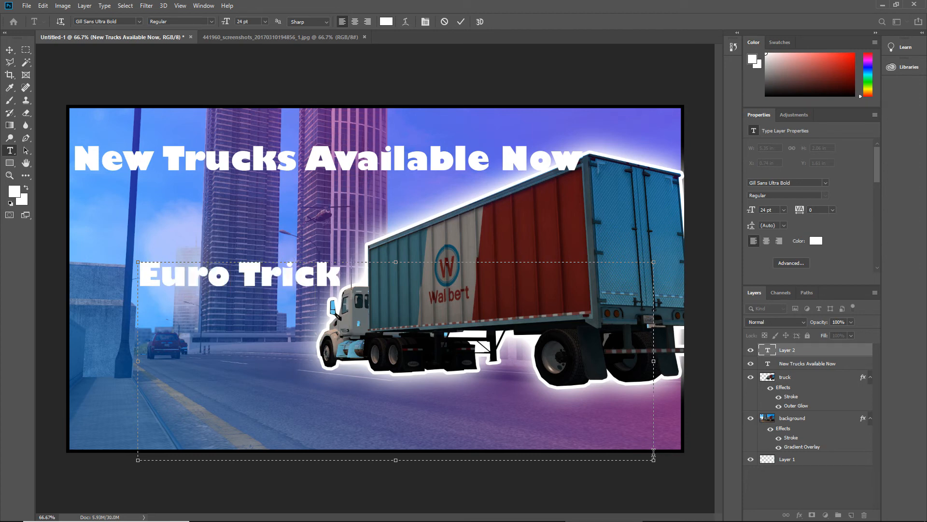
type("Simu")
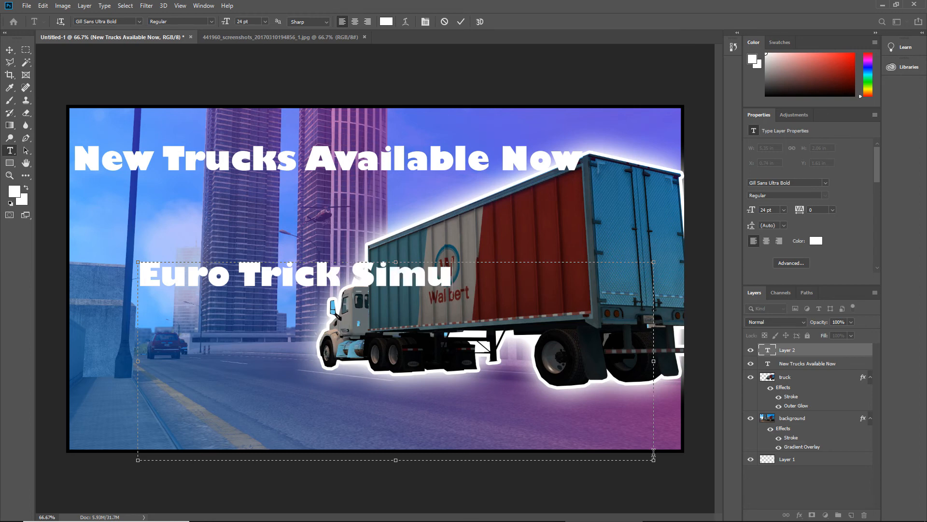
type("lator ")
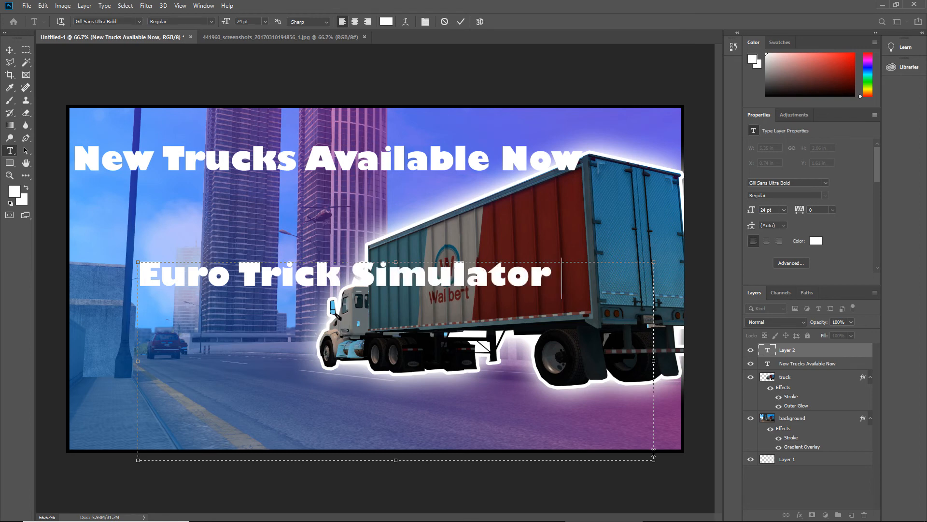
type("2")
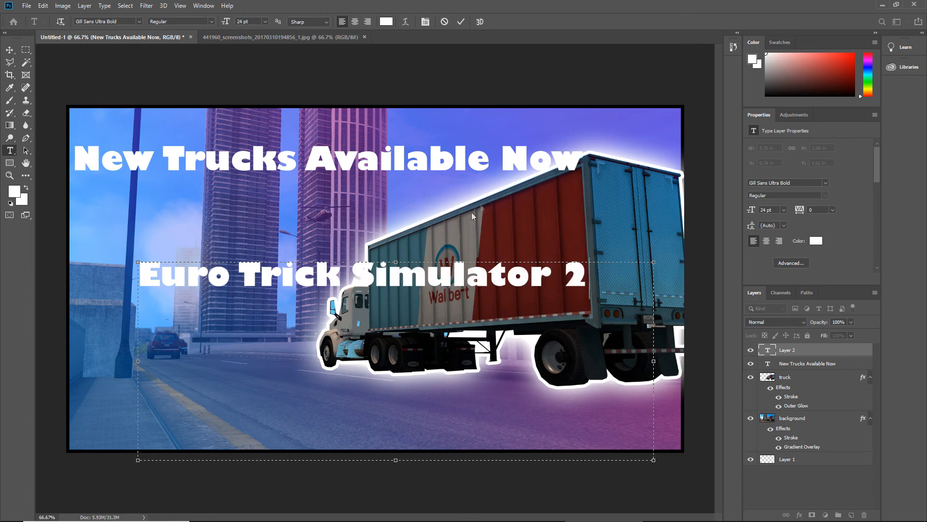
left_click(10, 52)
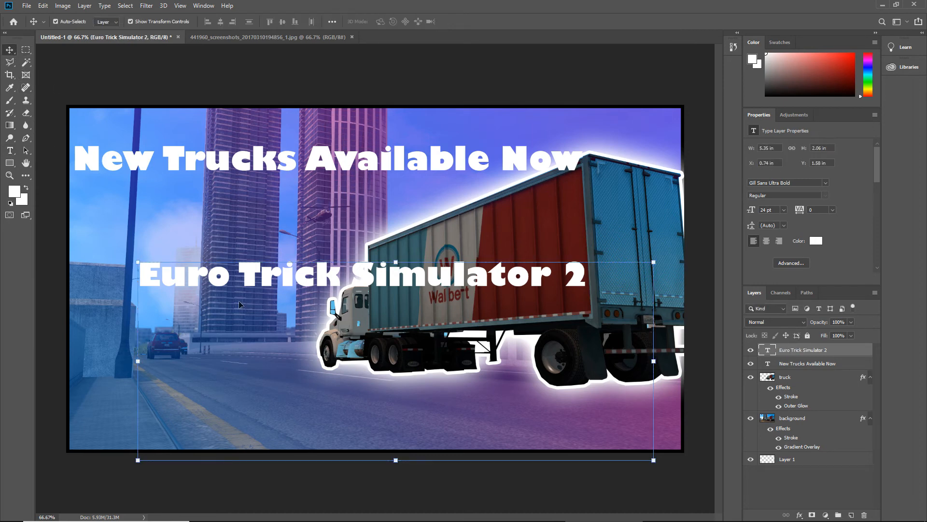
Move the "Euro Trick Simulator 2" line below the truck, to about X 1.66 in, Y 2.95 in
left_click_drag(222, 283, 319, 405)
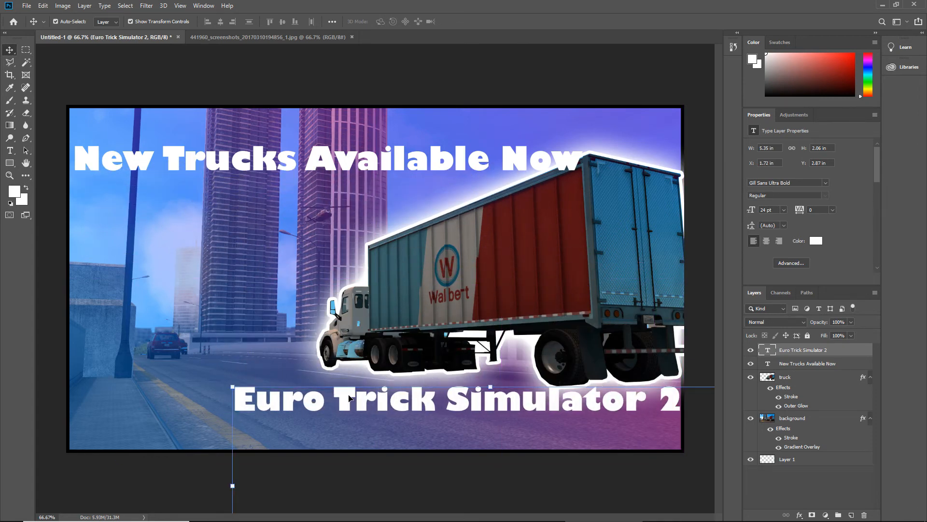
key("Left")
key("Left")
key("Left")
key("Left")
key("Left")
key("Left")
key("Left")
key("Left")
key("Left")
key("Left")
key("Left")
key("Left")
key("Left")
key("Left")
key("Left")
key("Left")
key("Left")
key("Left")
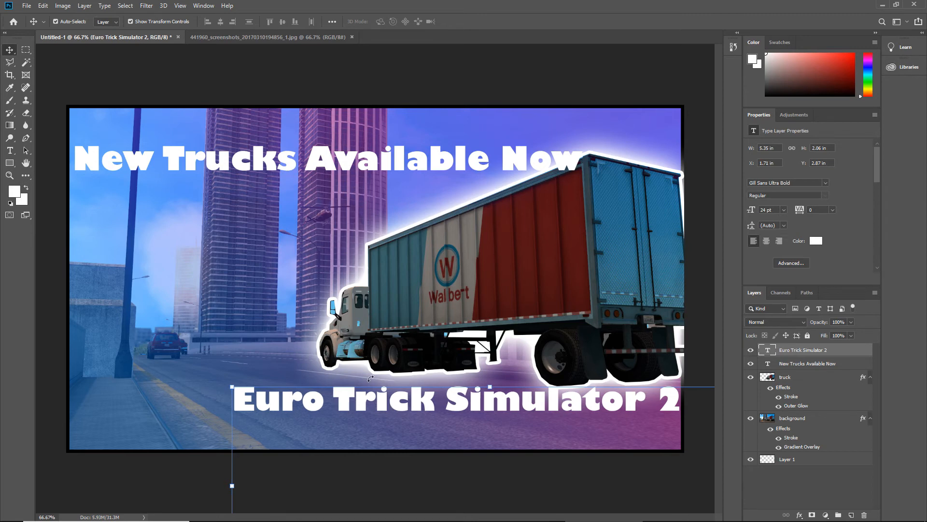
key("Down")
key("Down")
key("Down")
key("Down")
key("Down")
key("Down")
key("Down")
key("Down")
key("Down")
key("Down")
key("Down")
key("Down")
key("Down")
key("Down")
key("Down")
key("Down")
key("Down")
key("Down")
key("Down")
key("Down")
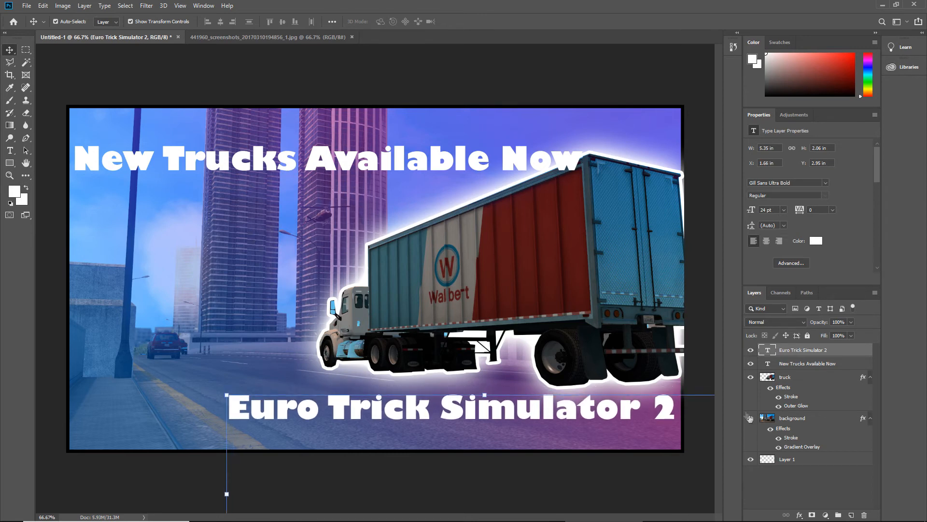
Nudge the "New Trucks Available Now" headline up to about Y 0.29 in
left_click(800, 365)
key("Up")
key("Up")
key("Up")
key("Up")
key("Up")
key("Up")
key("Up")
key("Up")
key("Up")
key("Up")
key("Up")
key("Up")
key("Up")
key("Up")
key("Up")
key("Up")
key("Up")
key("Up")
key("Up")
key("Up")
key("Up")
key("Up")
key("Up")
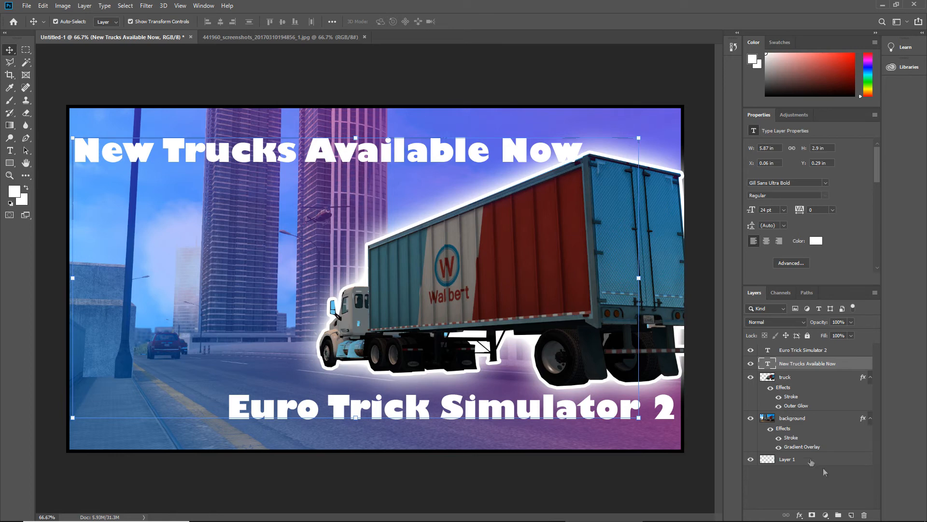
Convert the two text layers, "Euro Trick Simulator 2" and "New Trucks Available Now", to shapes
left_click(824, 352)
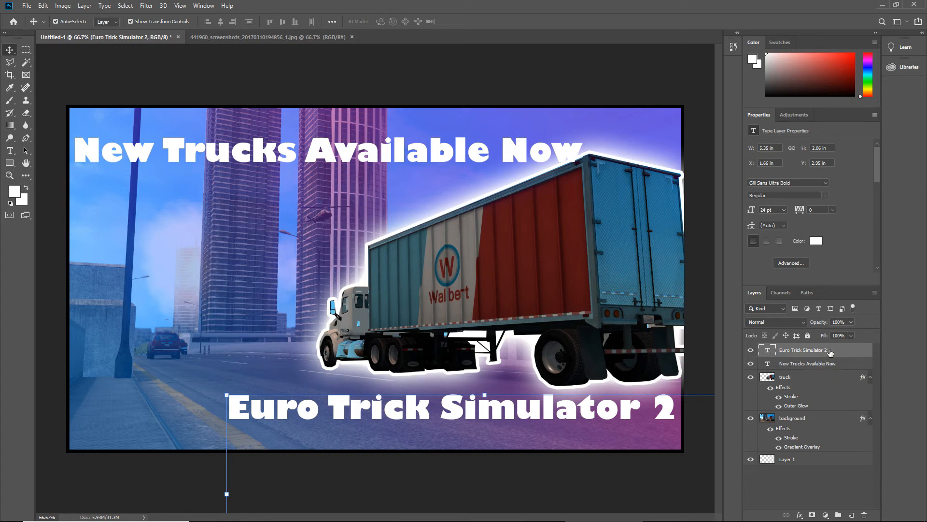
key("ctrl")
left_click(829, 367, "ctrl")
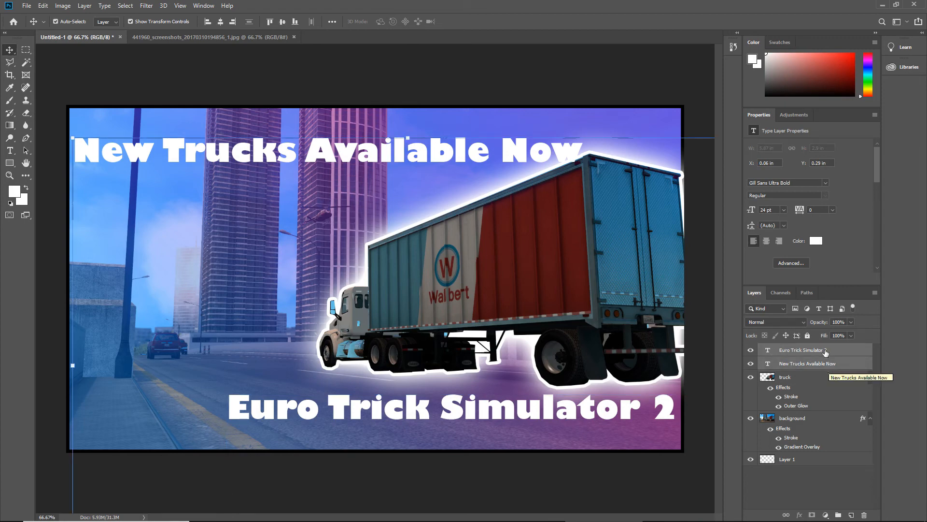
right_click(825, 349)
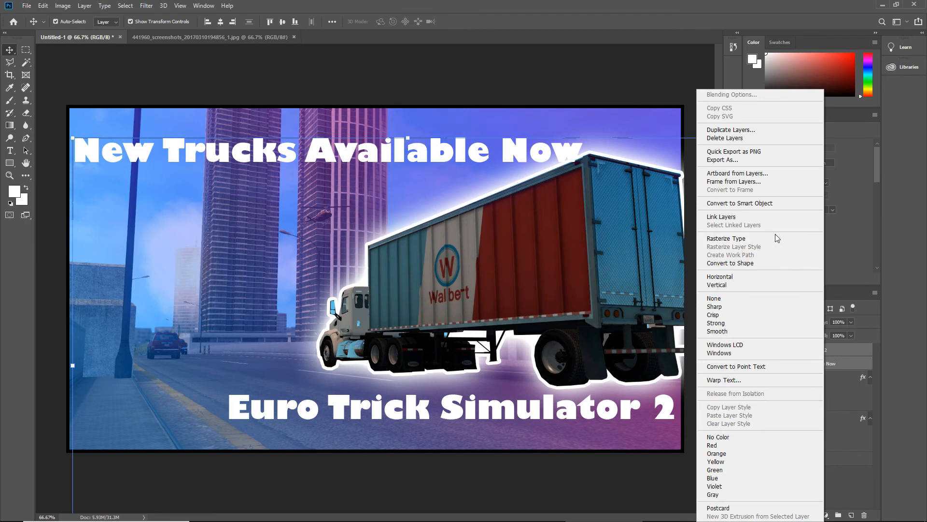
left_click(751, 263)
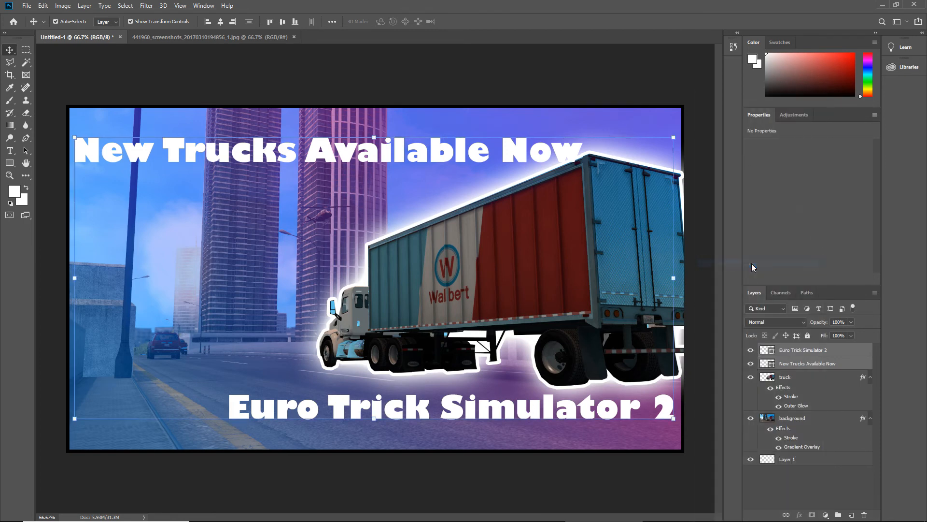
Merge the two lettering shape layers into one and check its contents by toggling its visibility
right_click(800, 367)
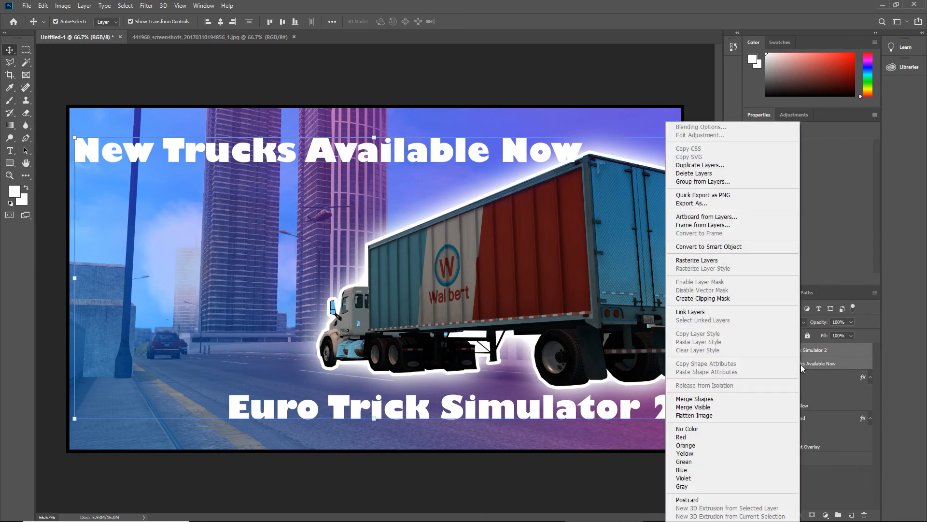
left_click(712, 401)
left_click(715, 399)
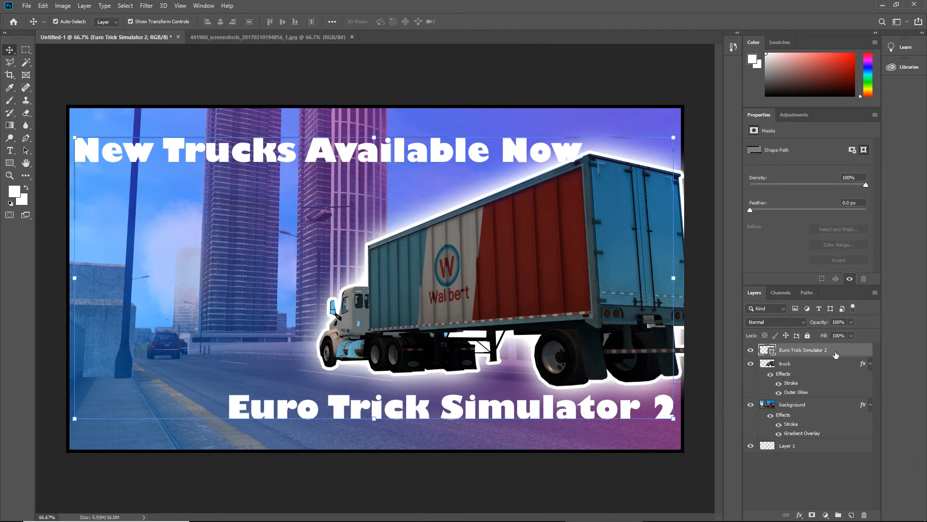
left_click(751, 350)
left_click(752, 351)
Add a Stroke effect to the merged lettering layer with the color 000000
double_click(860, 349)
left_click(436, 317)
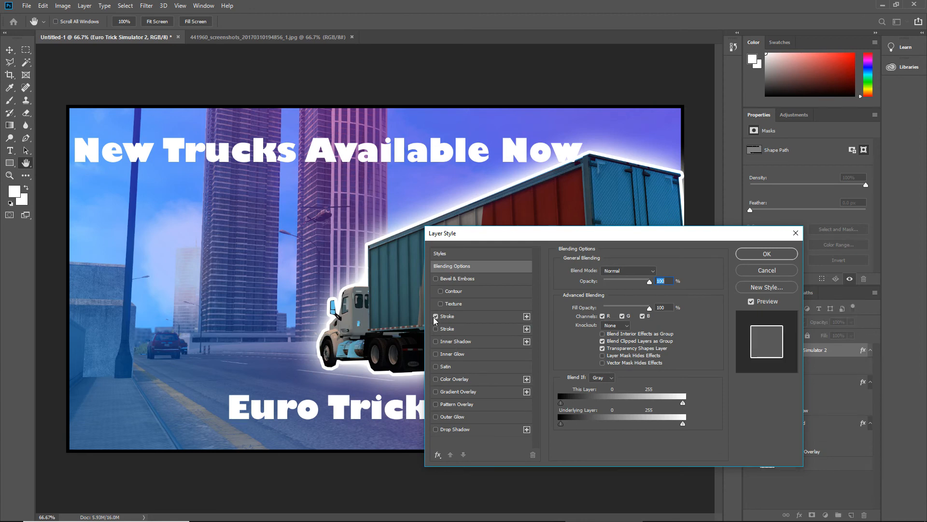
left_click(467, 321)
left_click(590, 341)
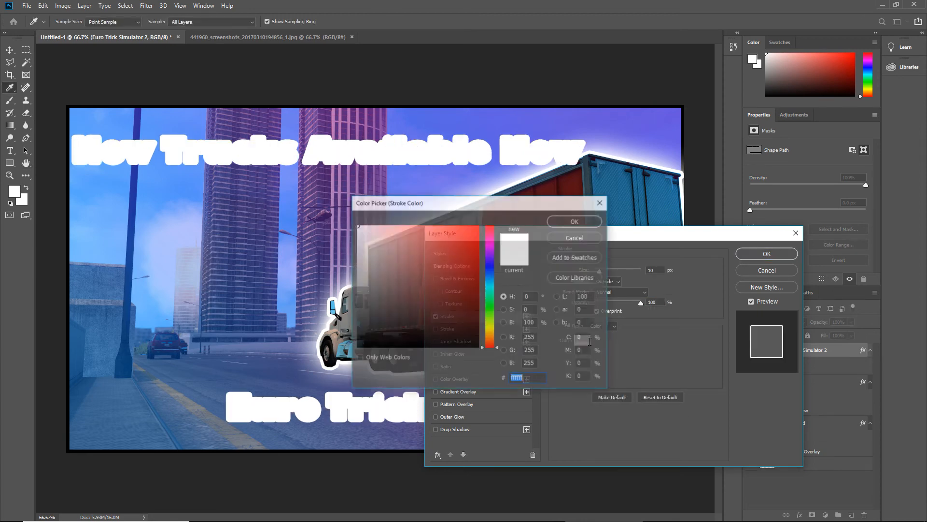
type("000000")
left_click(570, 221)
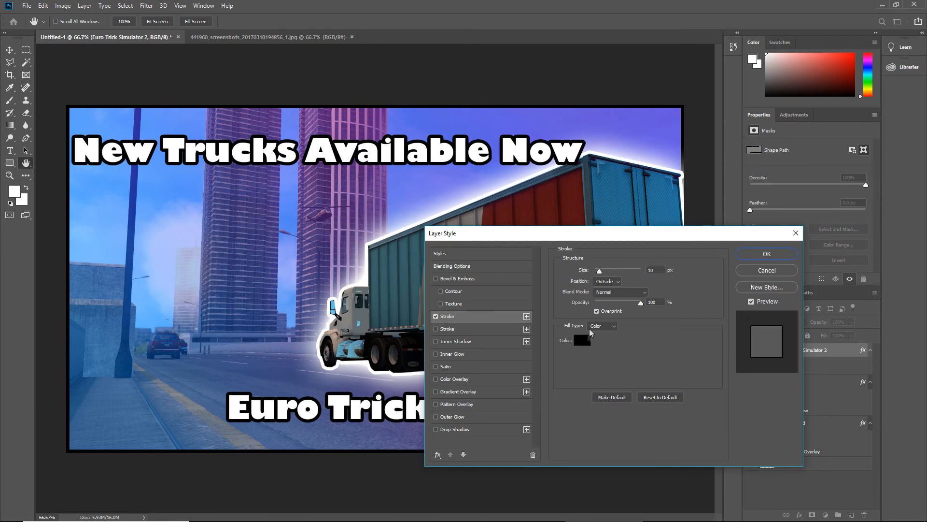
Set the lettering's black stroke size to 7 px and apply the layer style
left_click(598, 312)
scroll(599, 271, "down", 2)
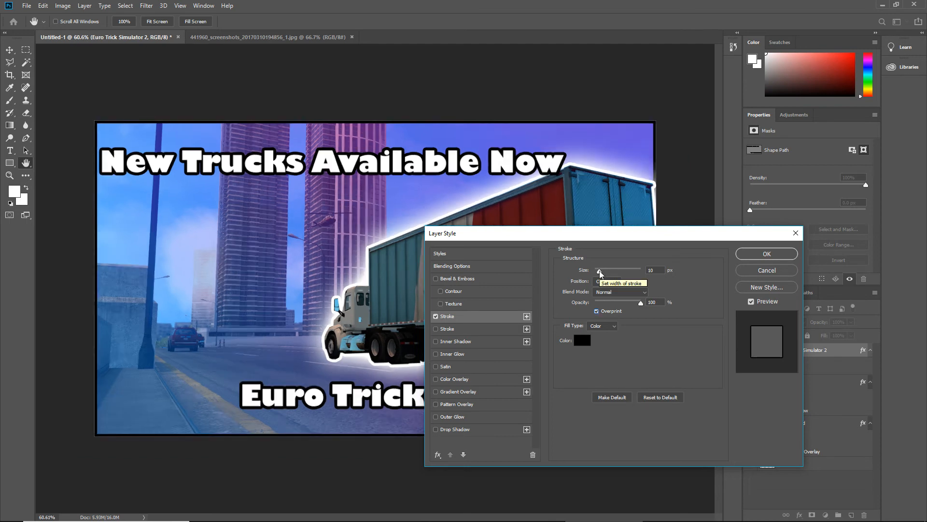
scroll(599, 270, "up", 1)
left_click(599, 270)
key("Down")
key("Down")
key("Down")
key("Up")
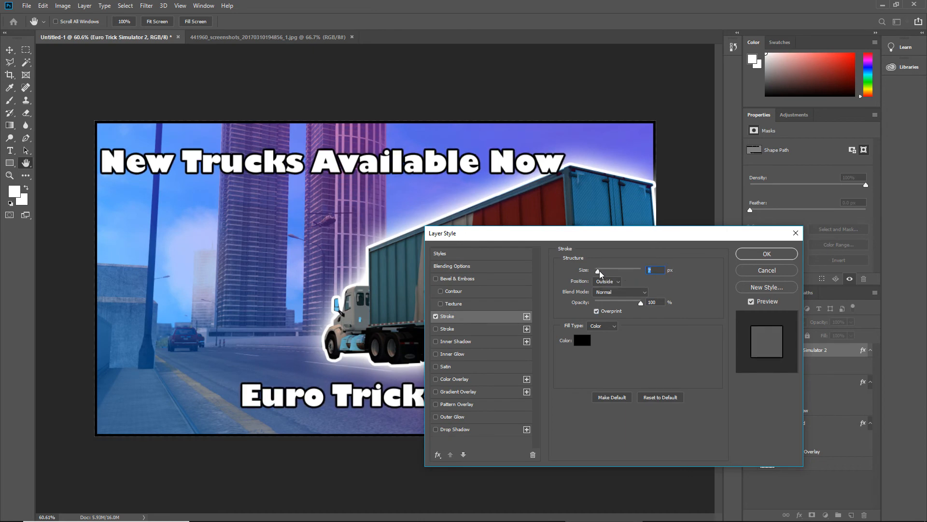
left_click(767, 253)
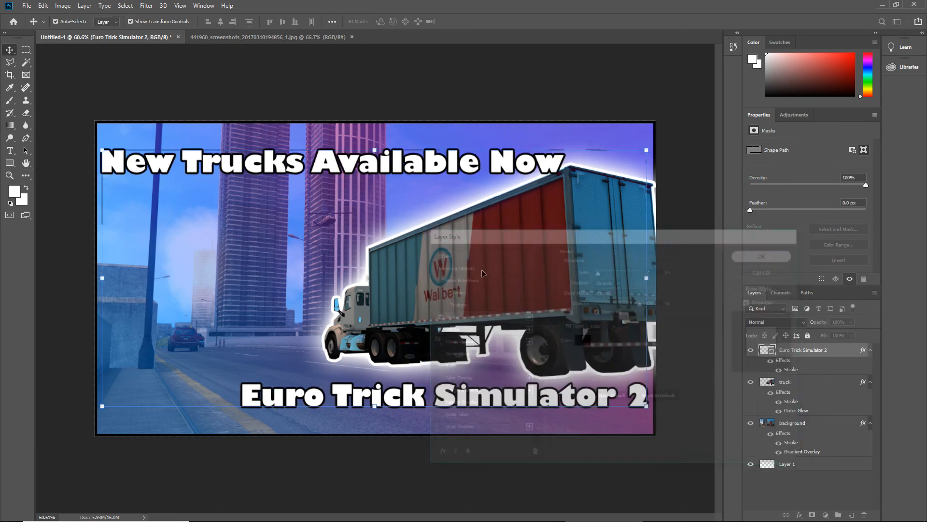
key("v")
Reopen the lettering's Stroke settings, try thinner and thicker outlines, and apply a size of about 8 px
key("ctrl+plus")
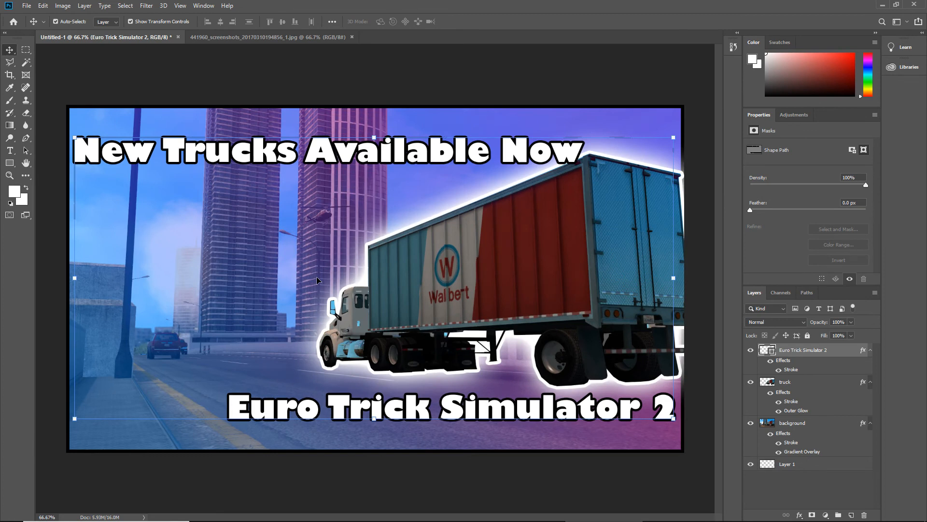
double_click(867, 351)
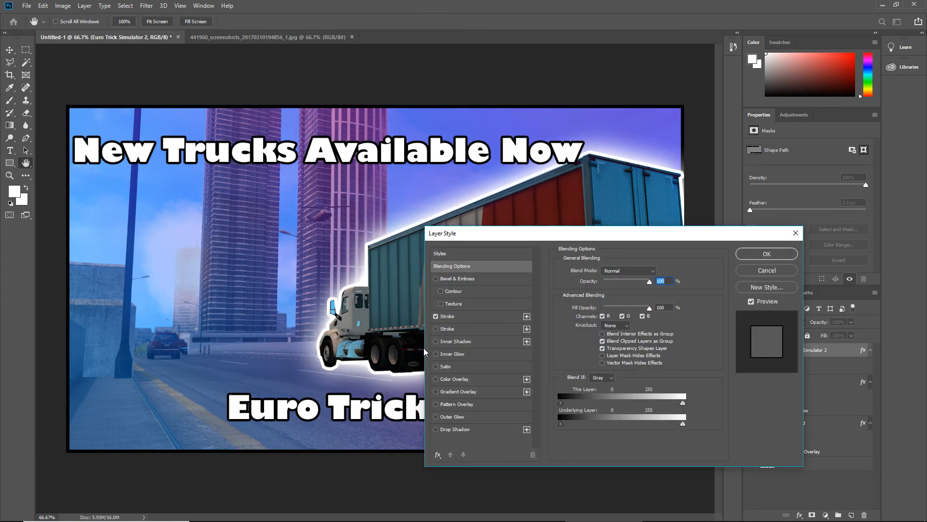
left_click(467, 320)
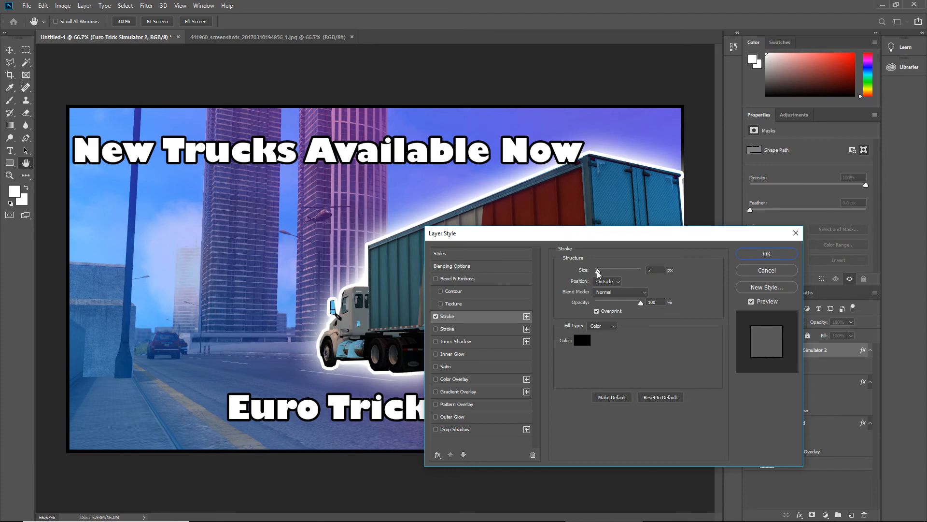
left_click_drag(597, 270, 597, 271)
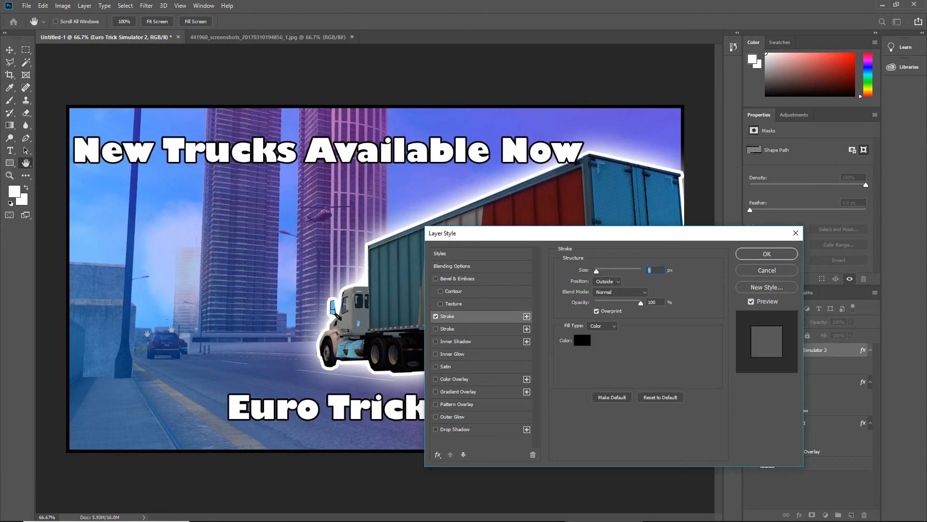
left_click_drag(597, 271, 599, 272)
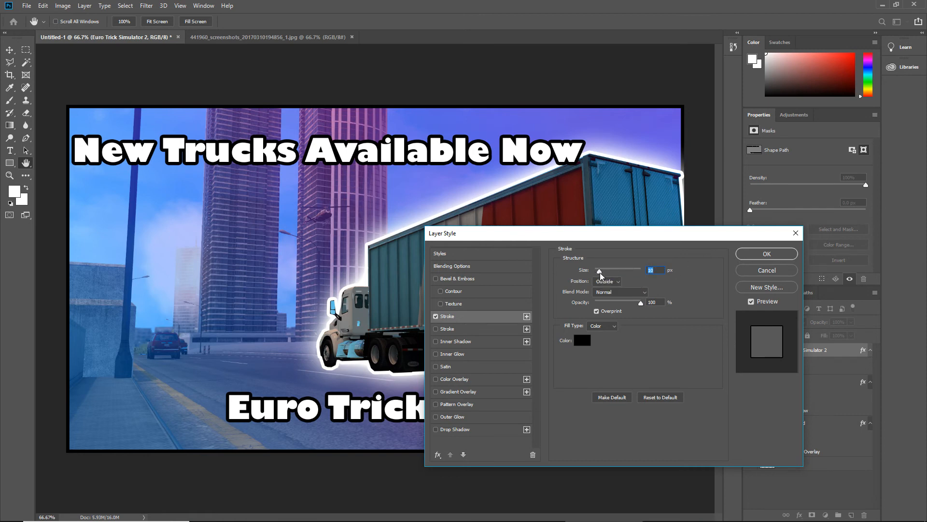
left_click_drag(600, 273, 599, 272)
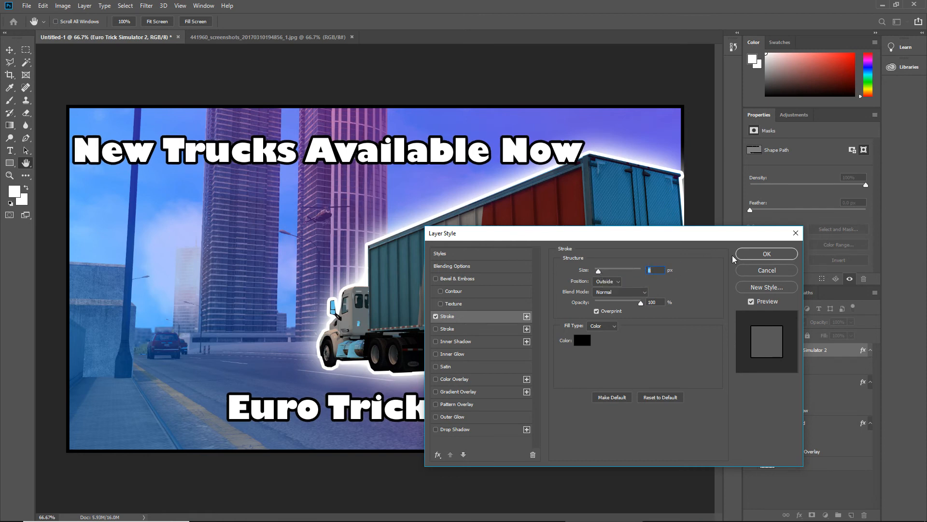
left_click(752, 253)
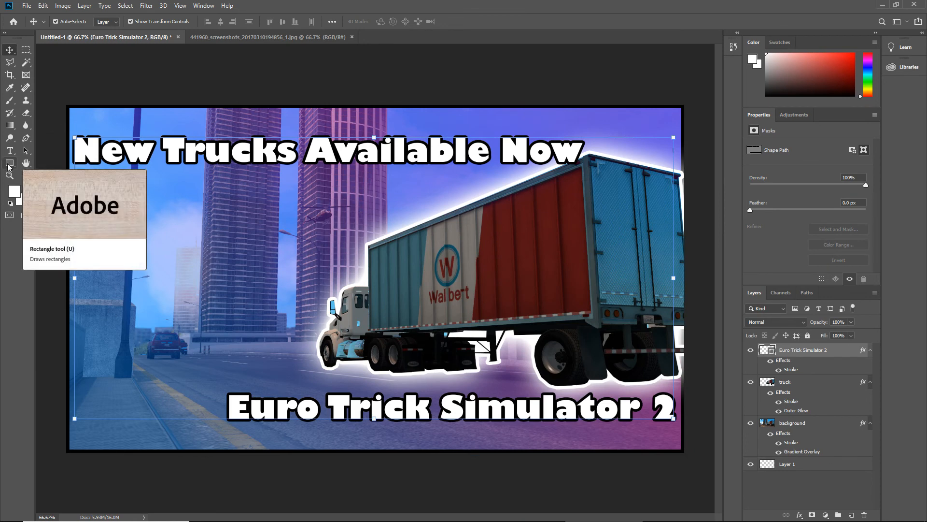
Draw a white rectangle about 1646 × 123 px over the "New Trucks Available Now" text and place its layer beneath the lettering layer
left_click(9, 164)
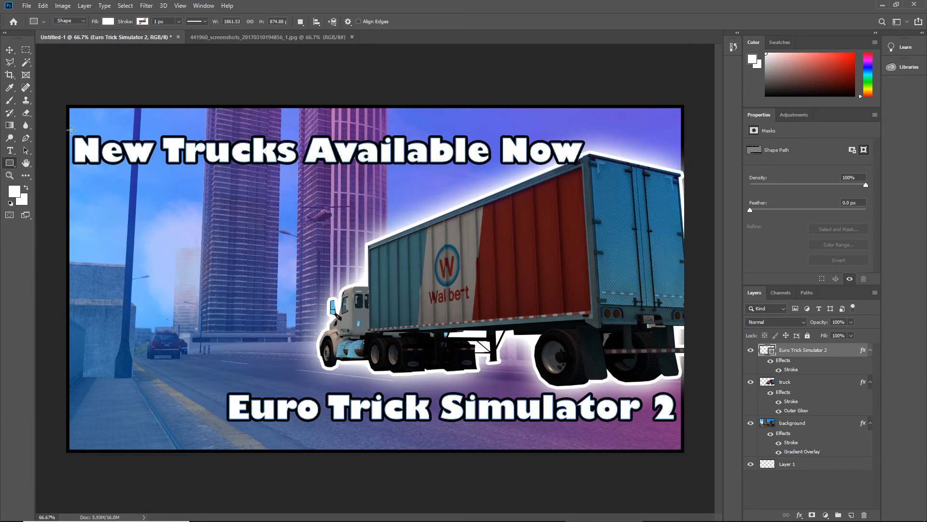
left_click_drag(64, 130, 595, 170)
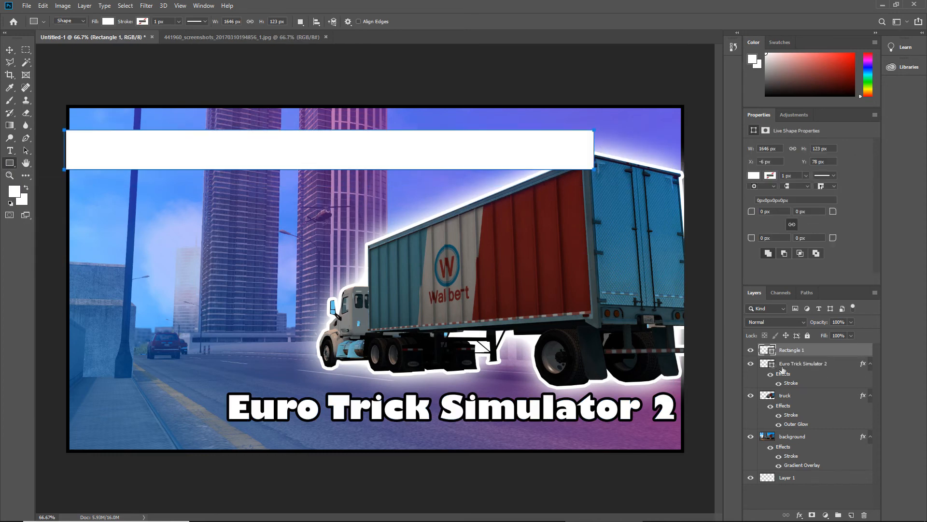
left_click_drag(830, 352, 834, 367)
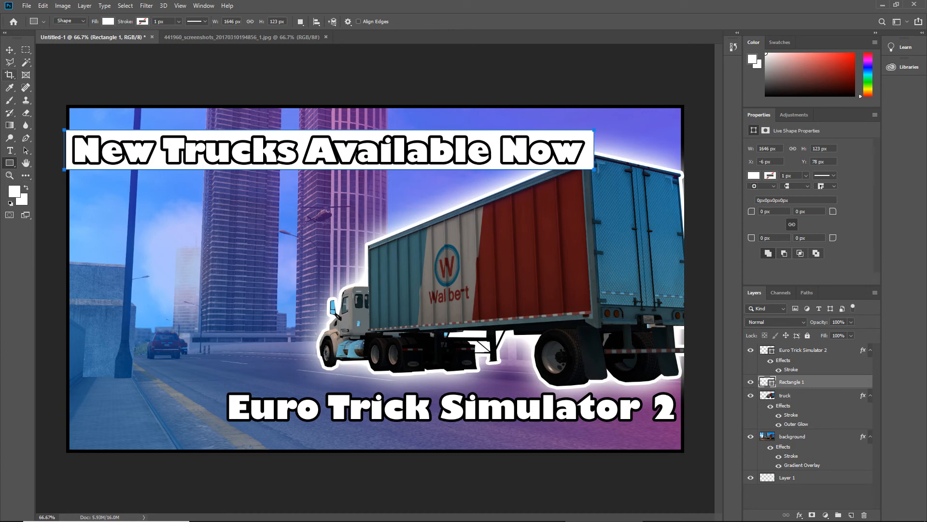
Align the white rectangle with the canvas's left edge at X 0 px and scale it to about 99.4% width and 102.4% height
left_click(9, 50)
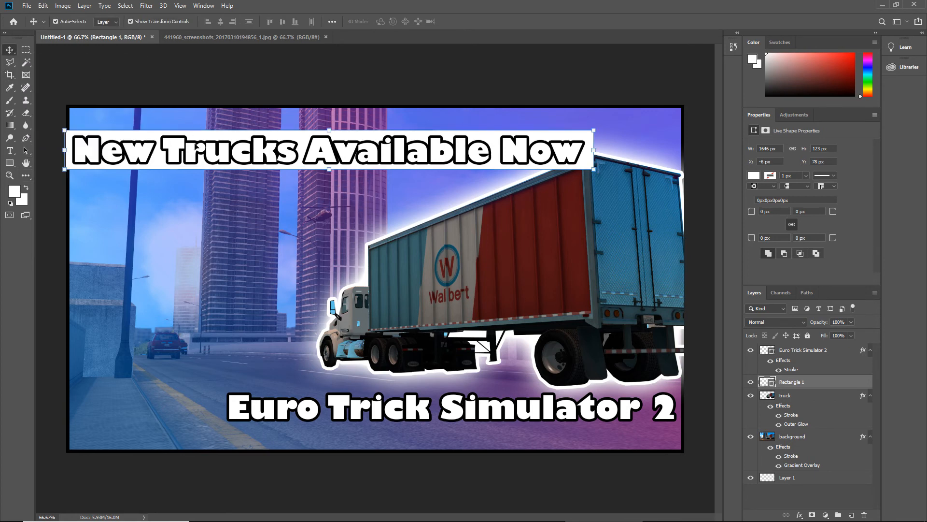
left_click_drag(192, 140, 200, 141)
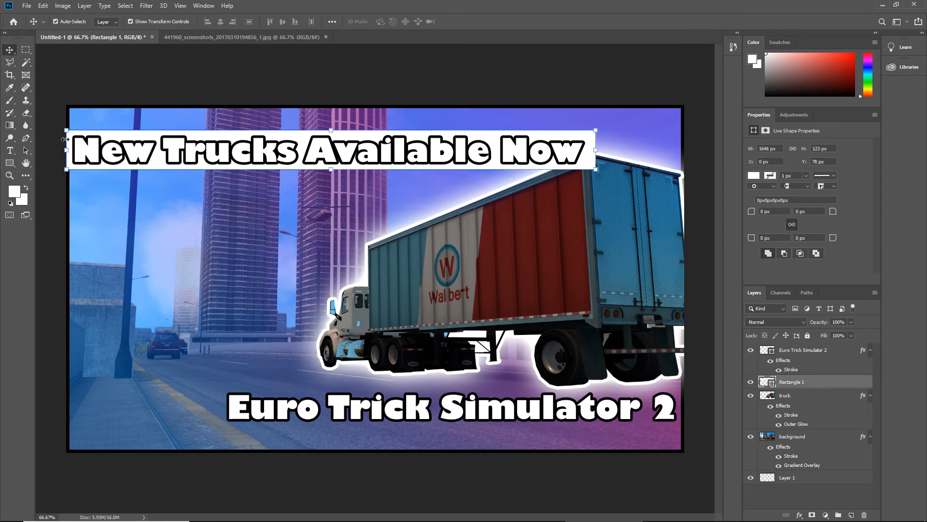
left_click(595, 149)
left_click_drag(594, 149, 591, 146)
left_click_drag(330, 170, 330, 171)
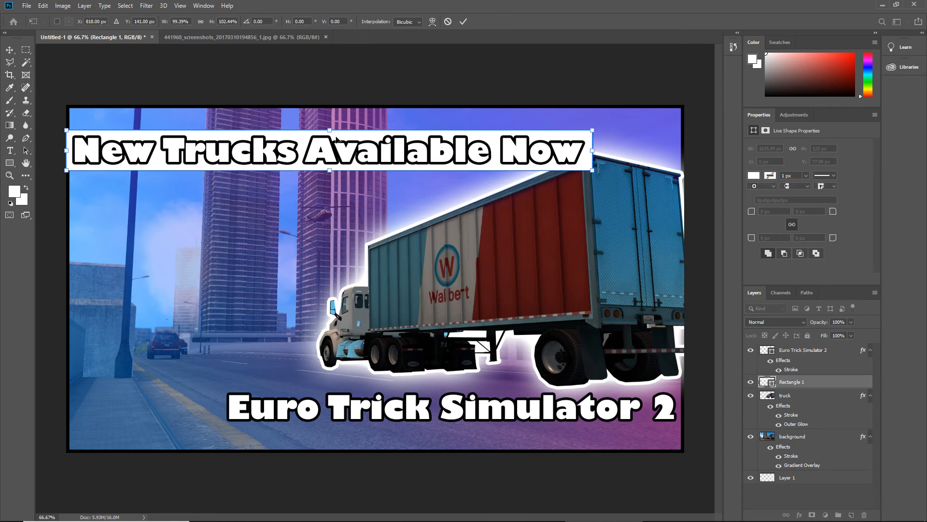
key("Up")
key("Down")
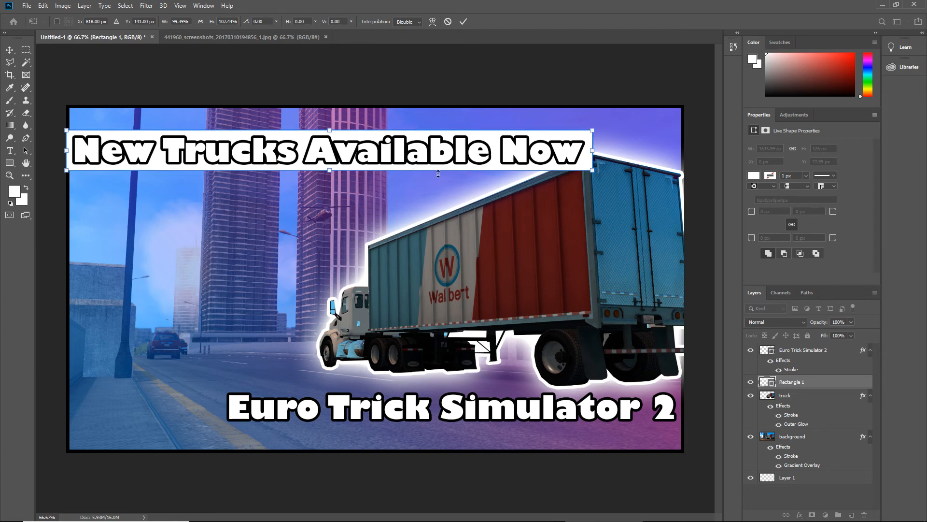